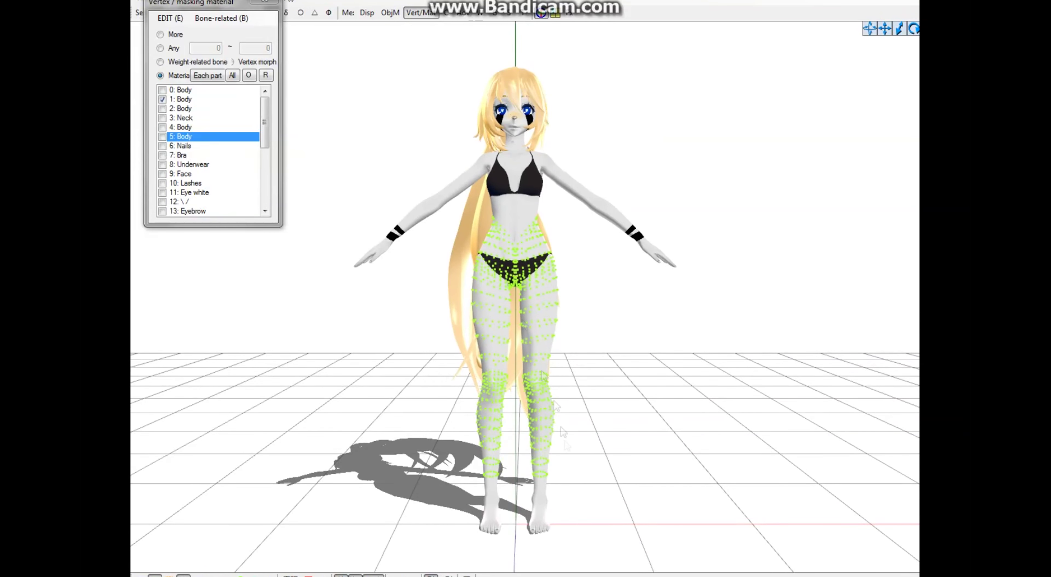
Step: Separate the selected hip and leg vertices of the 1: Body material into a new material
{"action": "scroll", "coordinate": [466, 407], "scroll_direction": "up", "scroll_amount": 3}
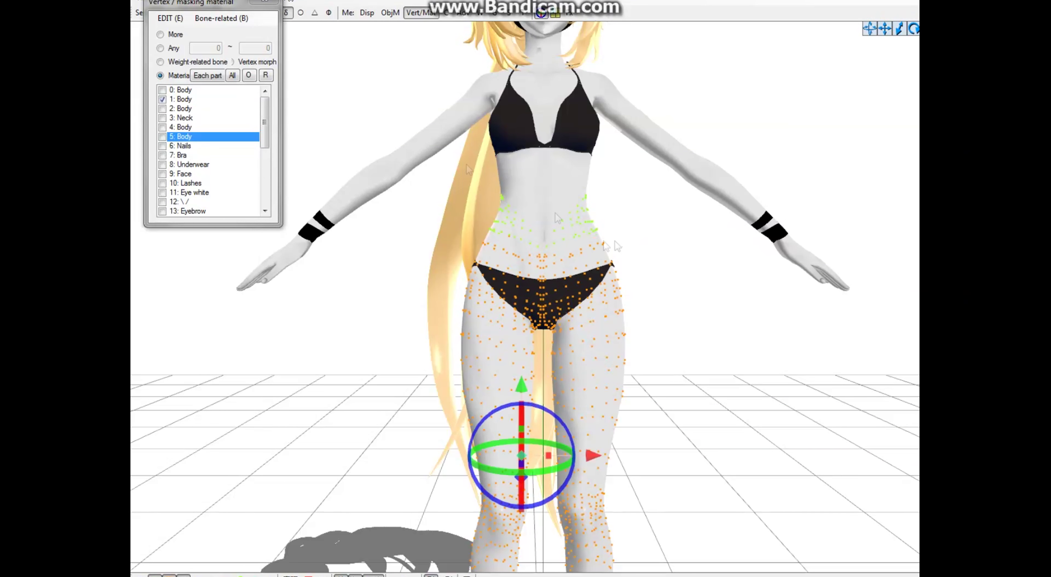
{"action": "left_click_drag", "start_coordinate": [244, 3], "coordinate": [239, 90]}
{"action": "scroll", "coordinate": [589, 323], "scroll_direction": "down", "scroll_amount": 3}
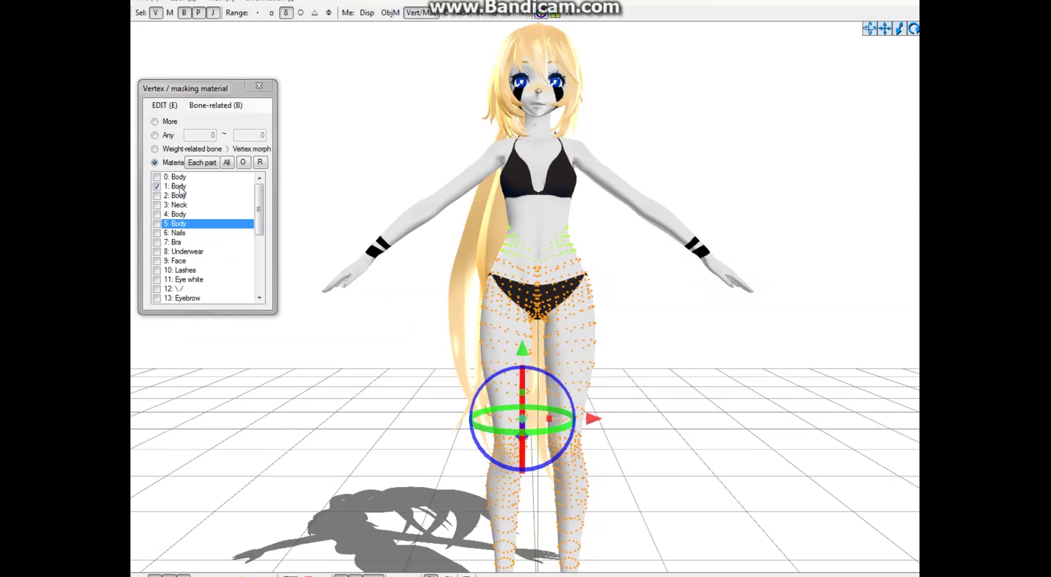
{"action": "right_click", "coordinate": [181, 187]}
{"action": "left_click", "coordinate": [245, 265]}
{"action": "left_click", "coordinate": [543, 332]}
{"action": "left_click", "coordinate": [189, 189]}
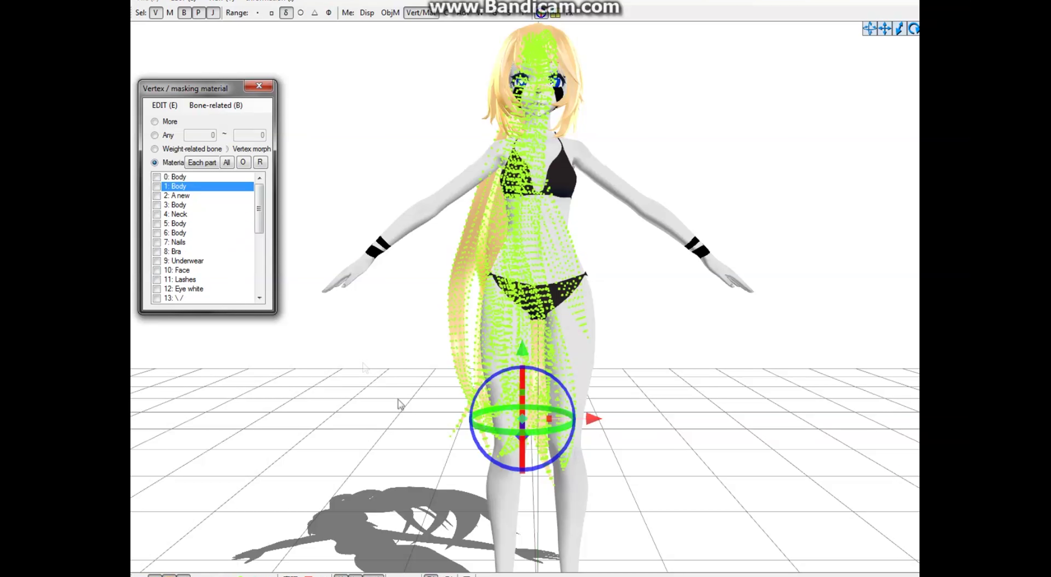
Step: Clear all material checks and show only the vertices of the 6: Body feet material
{"action": "scroll", "coordinate": [363, 365], "scroll_direction": "down", "scroll_amount": 1}
{"action": "scroll", "coordinate": [196, 239], "scroll_direction": "down", "scroll_amount": 1}
{"action": "right_click", "coordinate": [197, 239]}
{"action": "left_click", "coordinate": [241, 341]}
{"action": "scroll", "coordinate": [199, 220], "scroll_direction": "up", "scroll_amount": 1}
{"action": "left_click", "coordinate": [184, 233]}
{"action": "scroll", "coordinate": [400, 392], "scroll_direction": "down", "scroll_amount": 2}
Step: Color the 2 : A new and 6 : Body materials black together in the material settings
{"action": "middle_click_drag", "start_coordinate": [408, 404], "coordinate": [389, 372]}
{"action": "left_click", "coordinate": [309, 575]}
{"action": "left_click", "coordinate": [245, 525]}
{"action": "left_click", "coordinate": [180, 127]}
{"action": "left_click_drag", "start_coordinate": [228, 20], "coordinate": [389, 44]}
{"action": "left_click", "coordinate": [342, 120], "text": "ctrl"}
{"action": "left_click", "coordinate": [467, 123]}
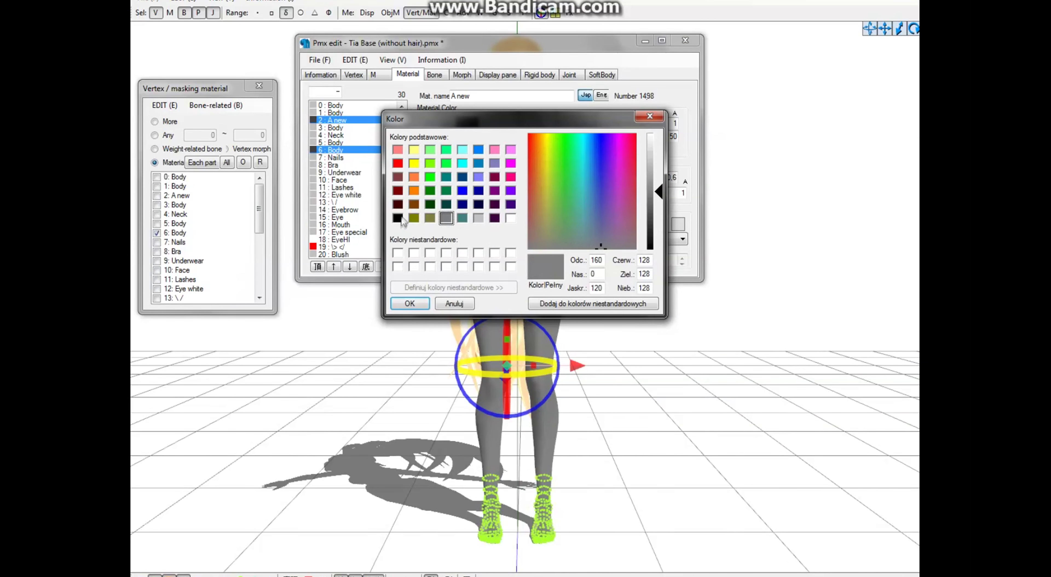
{"action": "left_click", "coordinate": [400, 218]}
{"action": "left_click", "coordinate": [410, 303]}
{"action": "middle_click_drag", "start_coordinate": [414, 381], "coordinate": [420, 443]}
{"action": "scroll", "coordinate": [417, 362], "scroll_direction": "down", "scroll_amount": 3}
{"action": "scroll", "coordinate": [416, 359], "scroll_direction": "up", "scroll_amount": 3}
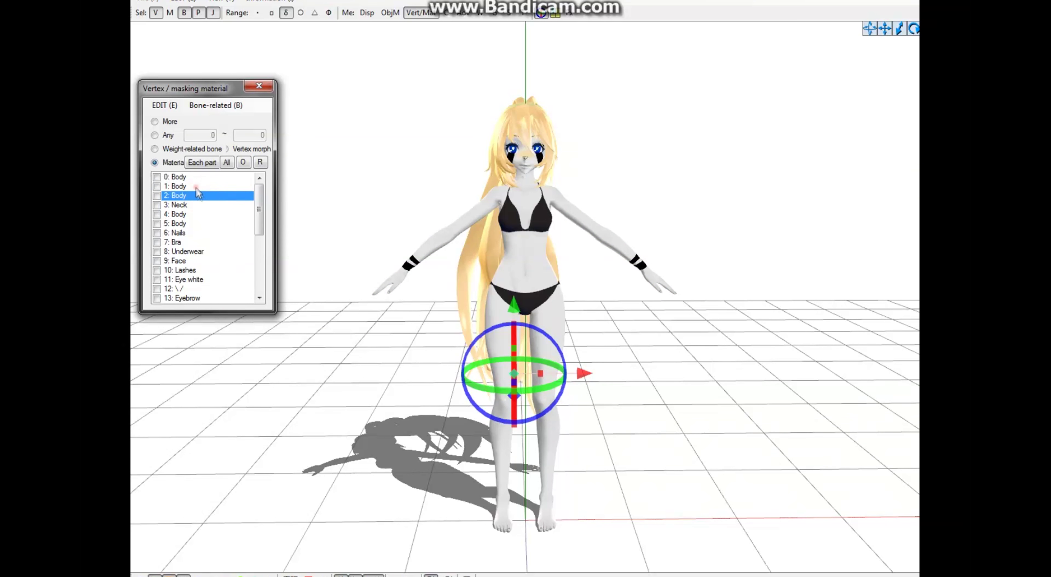
Step: Identify the leg and foot materials and color 1 : Body and 5 : Body black
{"action": "left_click", "coordinate": [196, 187]}
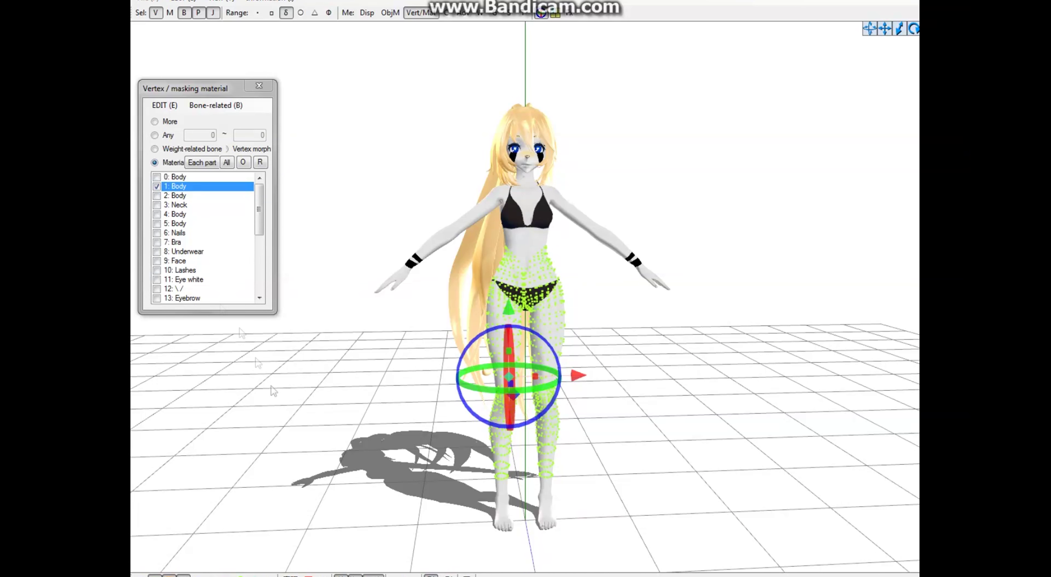
{"action": "left_click", "coordinate": [190, 215]}
{"action": "left_click", "coordinate": [229, 575]}
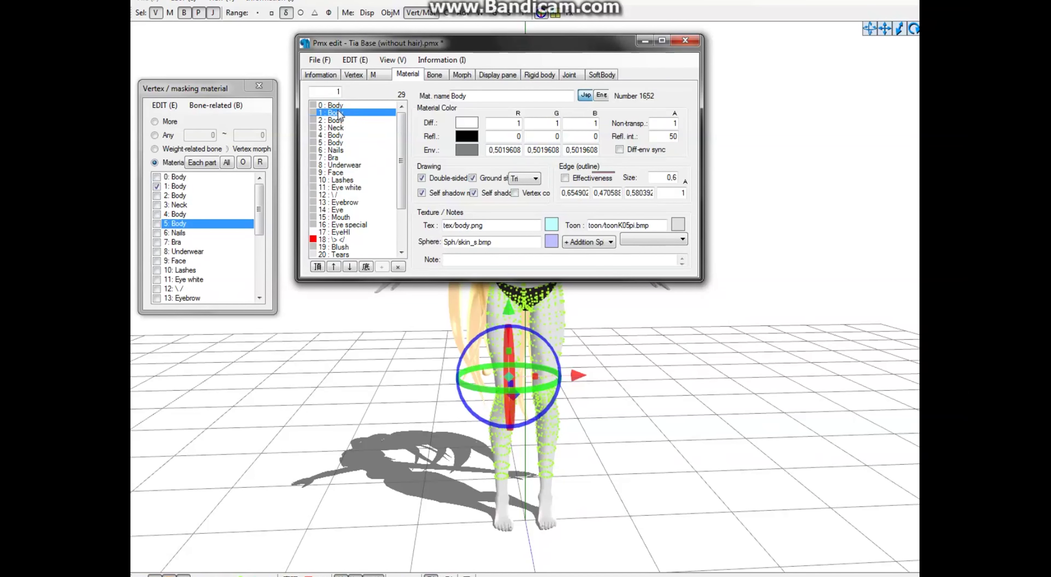
{"action": "left_click", "coordinate": [465, 149]}
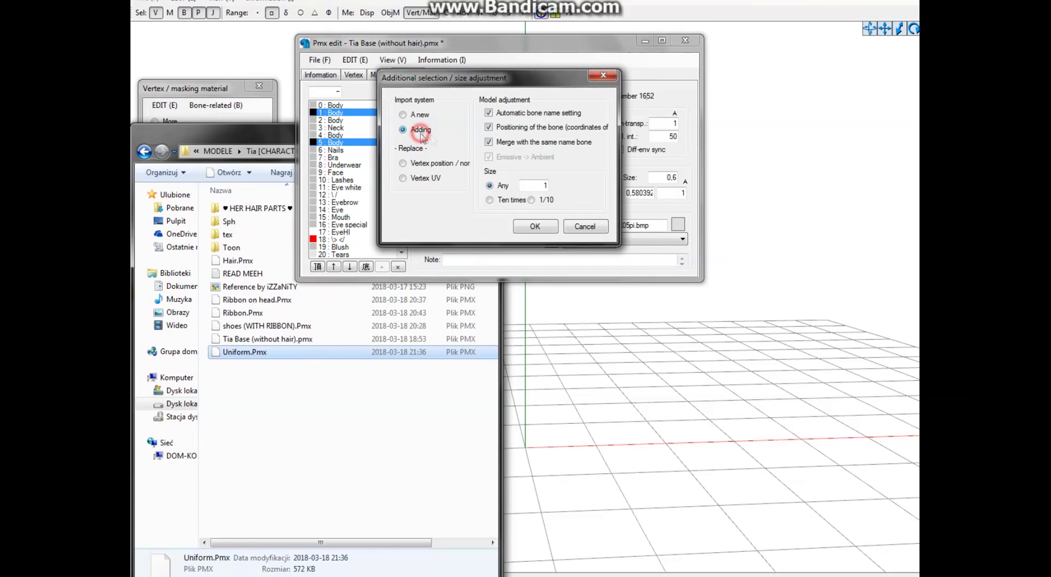
Step: Import Uniform.Pmx with the Adding option and shift the body horizontally beside the clothing
{"action": "left_click", "coordinate": [801, 174]}
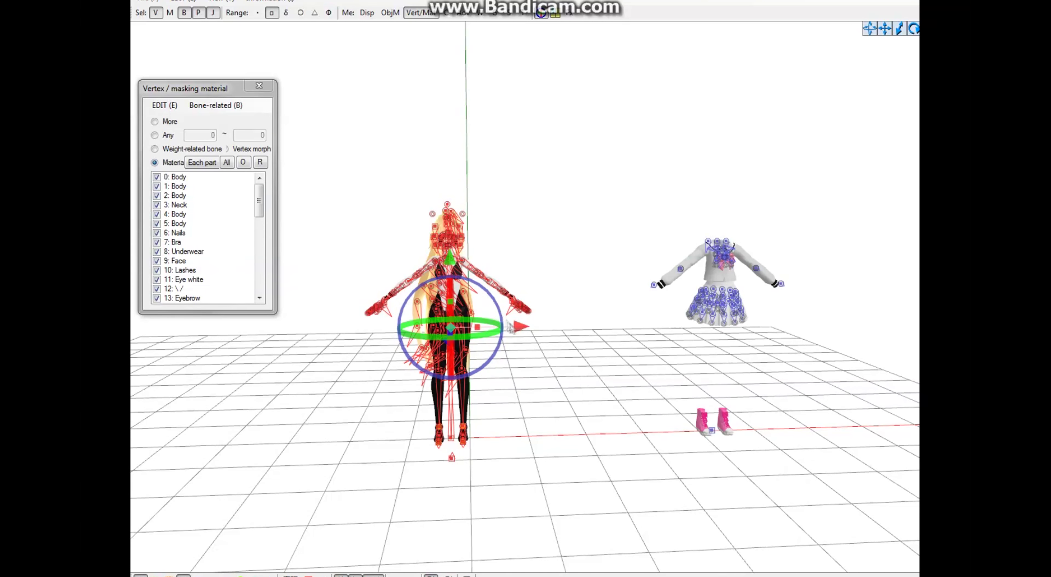
{"action": "left_click_drag", "start_coordinate": [511, 327], "coordinate": [534, 333]}
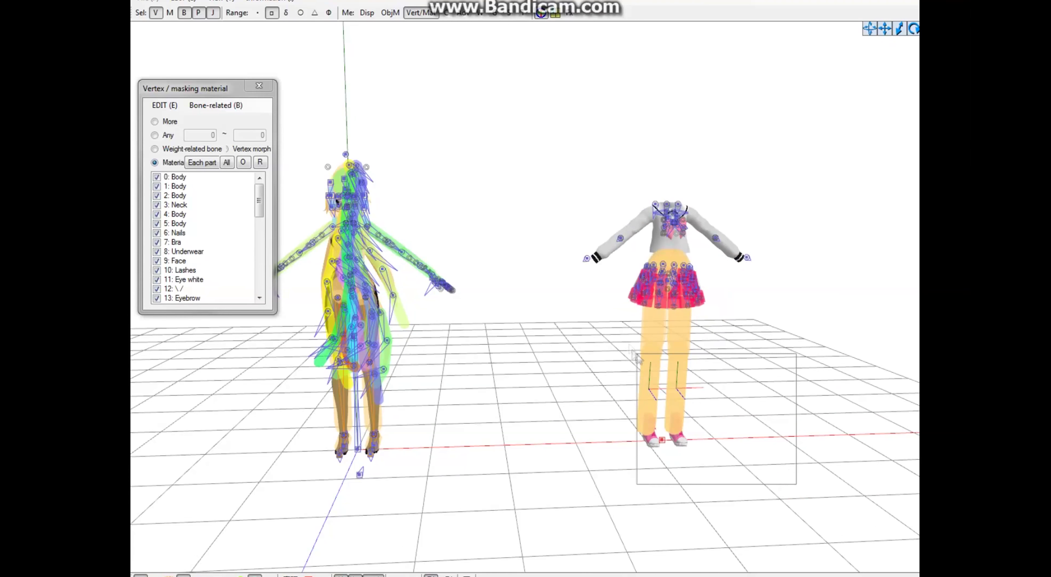
Step: Delete the leg physics bodies between the imported uniform's skirt and shoes
{"action": "left_click_drag", "start_coordinate": [606, 319], "coordinate": [606, 319]}
{"action": "key", "text": "Delete"}
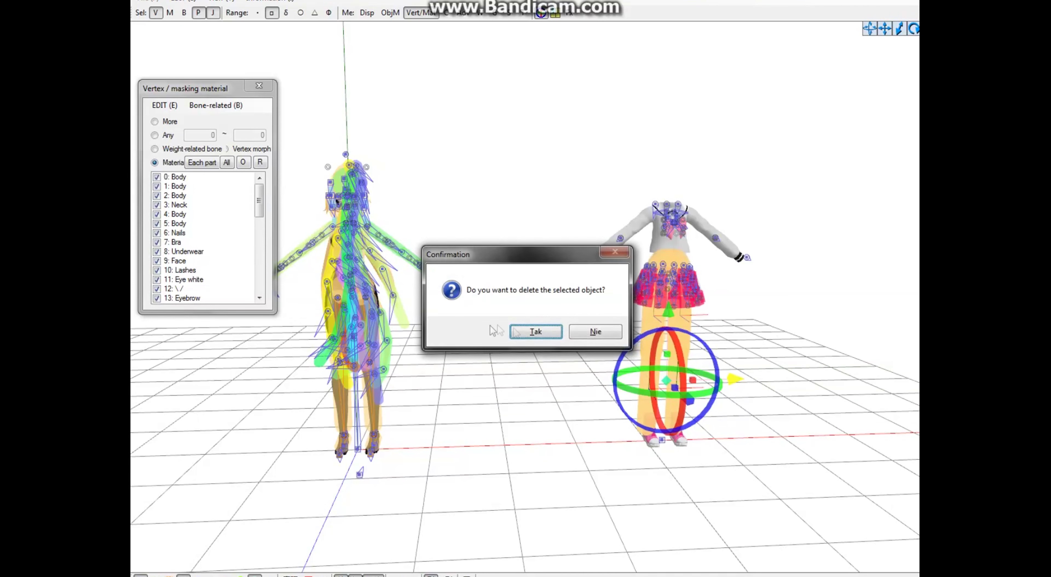
{"action": "left_click", "coordinate": [535, 331]}
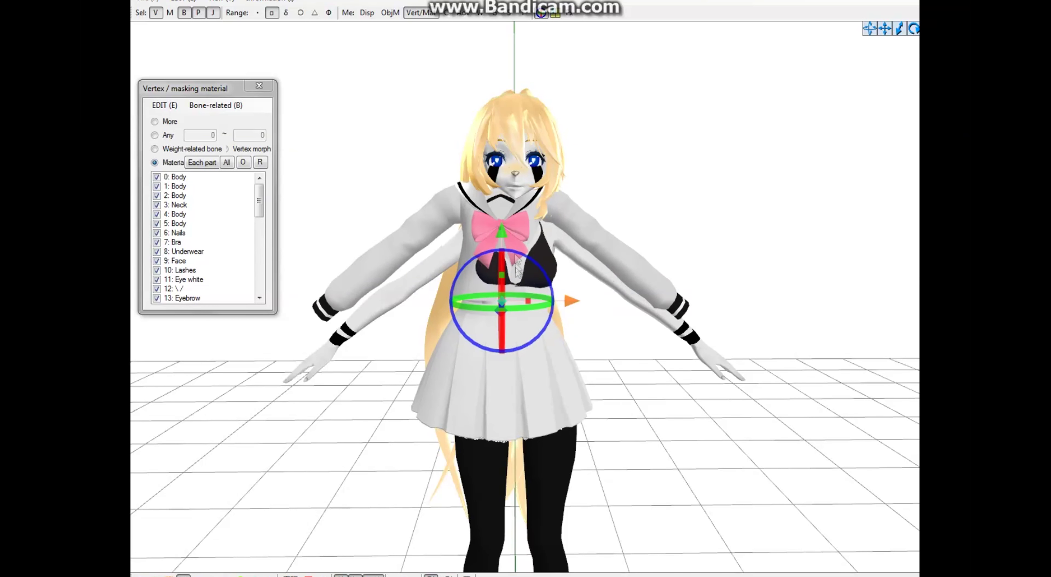
Step: Lower and center the uniform over the torso so its collar and sleeves fit the body
{"action": "left_click_drag", "start_coordinate": [502, 233], "coordinate": [502, 260]}
{"action": "left_click_drag", "start_coordinate": [572, 328], "coordinate": [583, 328]}
{"action": "left_click_drag", "start_coordinate": [513, 260], "coordinate": [518, 264]}
{"action": "right_click_drag", "start_coordinate": [519, 262], "coordinate": [588, 252]}
{"action": "scroll", "coordinate": [591, 261], "scroll_direction": "up", "scroll_amount": 3}
{"action": "left_click_drag", "start_coordinate": [502, 293], "coordinate": [501, 287]}
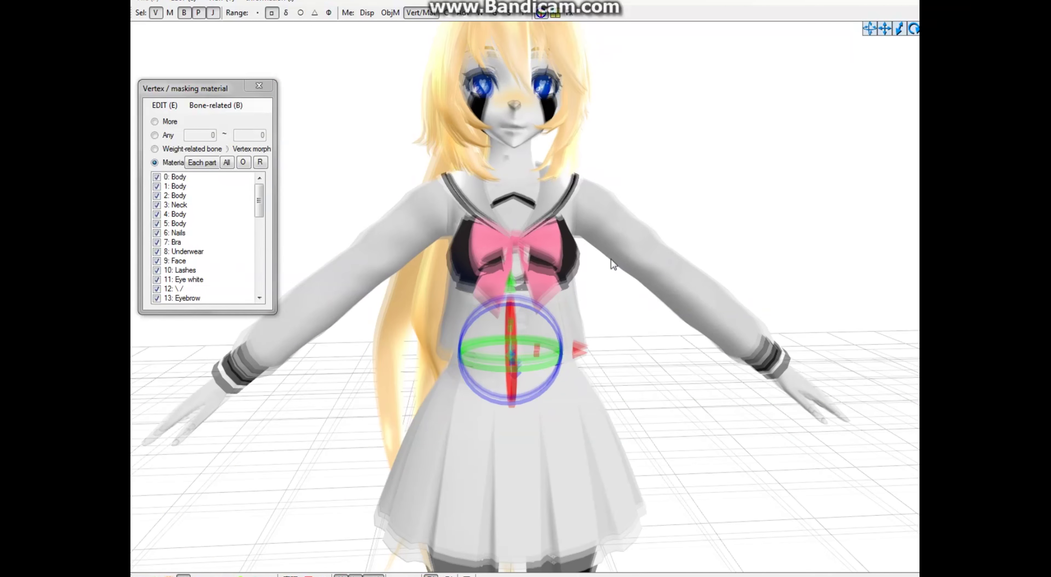
Step: Fine-tune the uniform's depth on the torso, checking the fit from the side and front
{"action": "right_click_drag", "start_coordinate": [611, 258], "coordinate": [568, 361]}
{"action": "scroll", "coordinate": [568, 361], "scroll_direction": "up", "scroll_amount": 3}
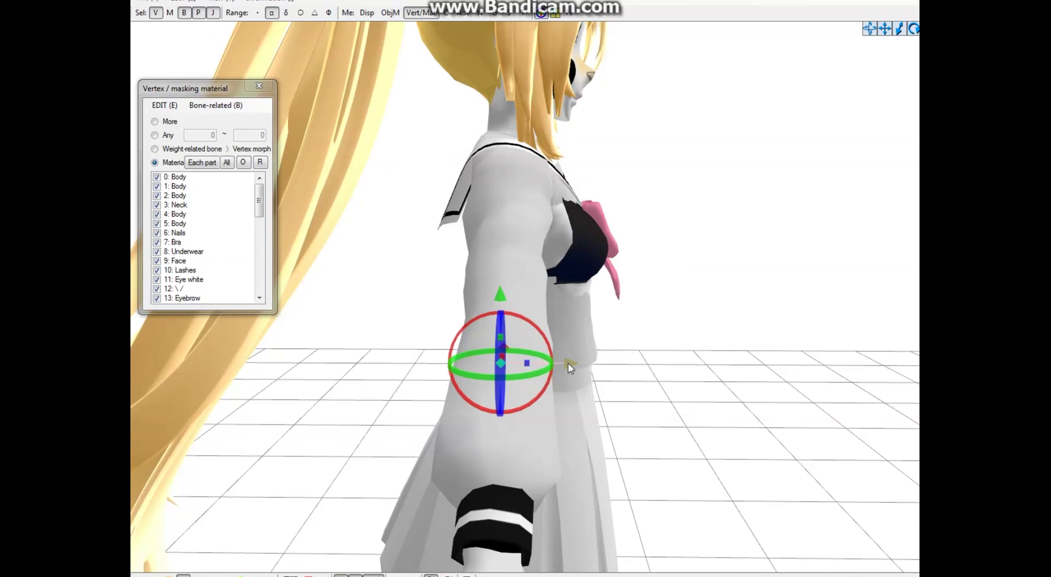
{"action": "right_click_drag", "start_coordinate": [611, 322], "coordinate": [481, 342]}
{"action": "scroll", "coordinate": [504, 327], "scroll_direction": "down", "scroll_amount": 3}
{"action": "left_click_drag", "start_coordinate": [443, 339], "coordinate": [446, 339]}
{"action": "right_click_drag", "start_coordinate": [653, 232], "coordinate": [596, 246]}
{"action": "scroll", "coordinate": [596, 246], "scroll_direction": "up", "scroll_amount": 2}
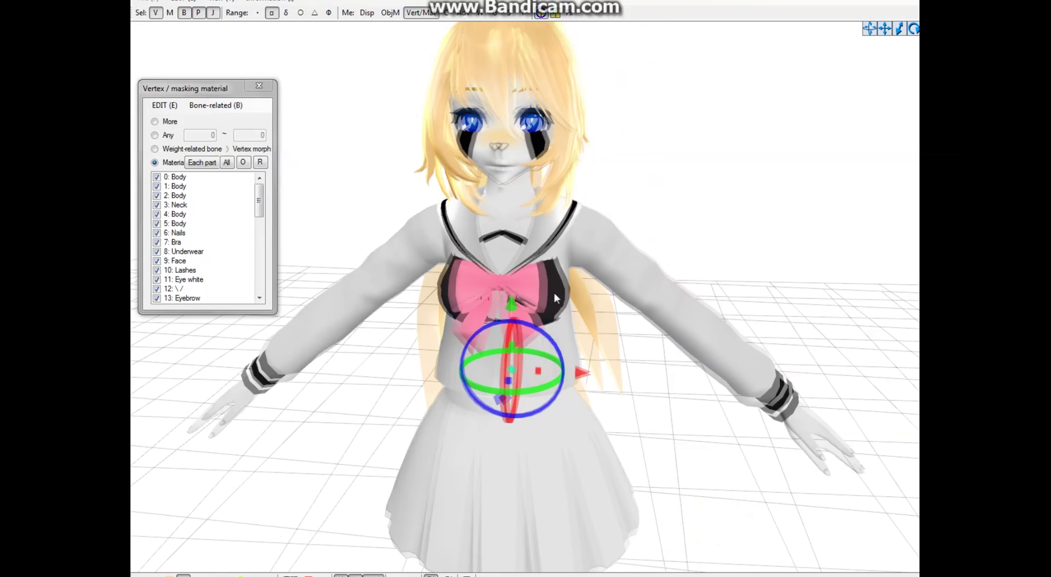
{"action": "mouse_move", "coordinate": [553, 292]}
{"action": "right_mouse_down"}
{"action": "mouse_move", "coordinate": [557, 281]}
{"action": "mouse_move", "coordinate": [584, 298]}
{"action": "mouse_move", "coordinate": [547, 298]}
{"action": "right_mouse_up"}
{"action": "scroll", "coordinate": [563, 270], "scroll_direction": "up", "scroll_amount": 5}
{"action": "scroll", "coordinate": [543, 306], "scroll_direction": "down", "scroll_amount": 3}
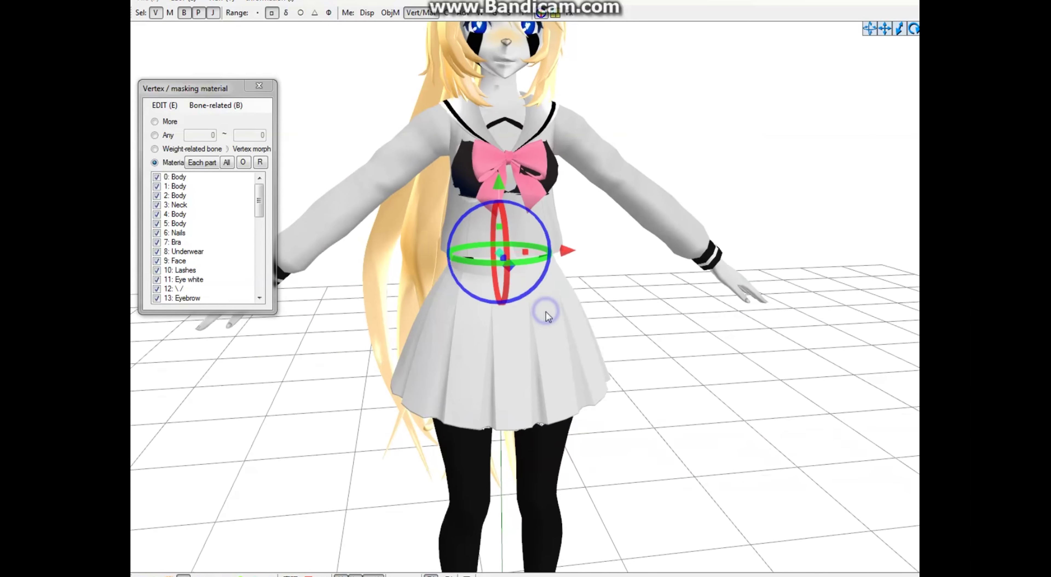
Step: Delete the 7: Bra material parts from the model
{"action": "right_click", "coordinate": [214, 216]}
{"action": "left_click", "coordinate": [196, 240]}
{"action": "right_click", "coordinate": [196, 239]}
{"action": "left_click", "coordinate": [265, 372]}
{"action": "key", "text": "Return"}
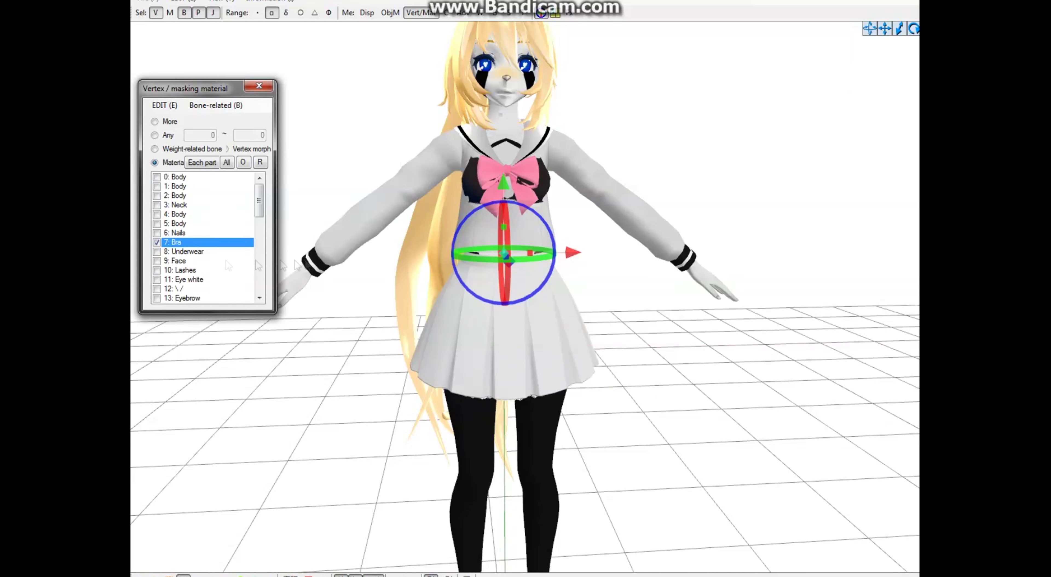
Step: Show the vertices of only the 0: Body and 4: Body materials under the uniform
{"action": "left_click", "coordinate": [157, 177]}
{"action": "right_click_drag", "start_coordinate": [387, 275], "coordinate": [459, 269]}
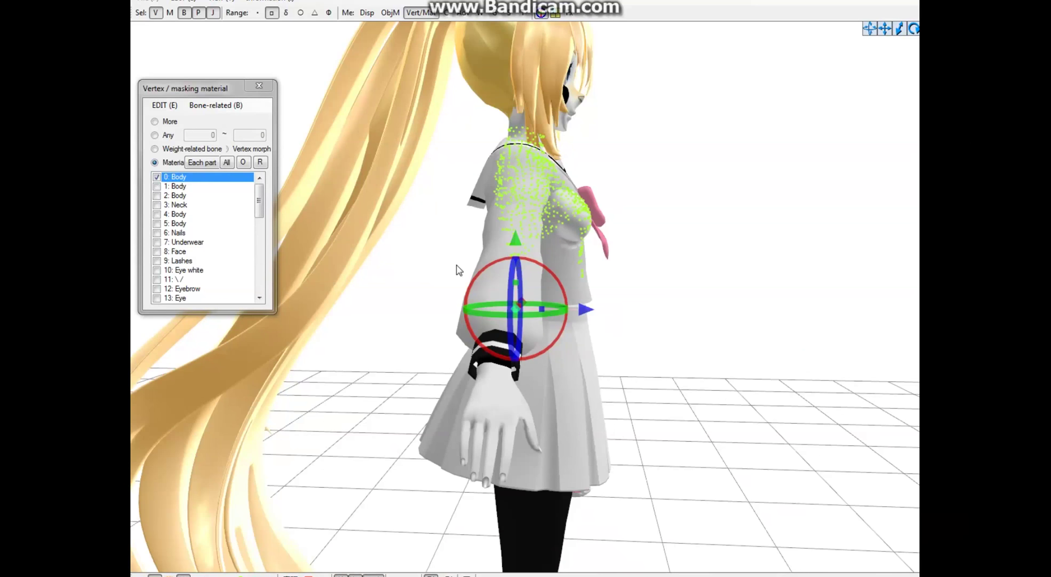
{"action": "left_click", "coordinate": [193, 208]}
{"action": "left_click", "coordinate": [194, 214]}
{"action": "mouse_move", "coordinate": [543, 210]}
{"action": "right_mouse_down"}
{"action": "mouse_move", "coordinate": [575, 205]}
{"action": "mouse_move", "coordinate": [538, 211]}
{"action": "right_mouse_up"}
Step: Lasso and delete the chest vertices of the body that lie behind the uniform's bow
{"action": "left_click", "coordinate": [286, 13]}
{"action": "left_click_drag", "start_coordinate": [581, 182], "coordinate": [585, 245]}
{"action": "right_click_drag", "start_coordinate": [584, 245], "coordinate": [505, 254]}
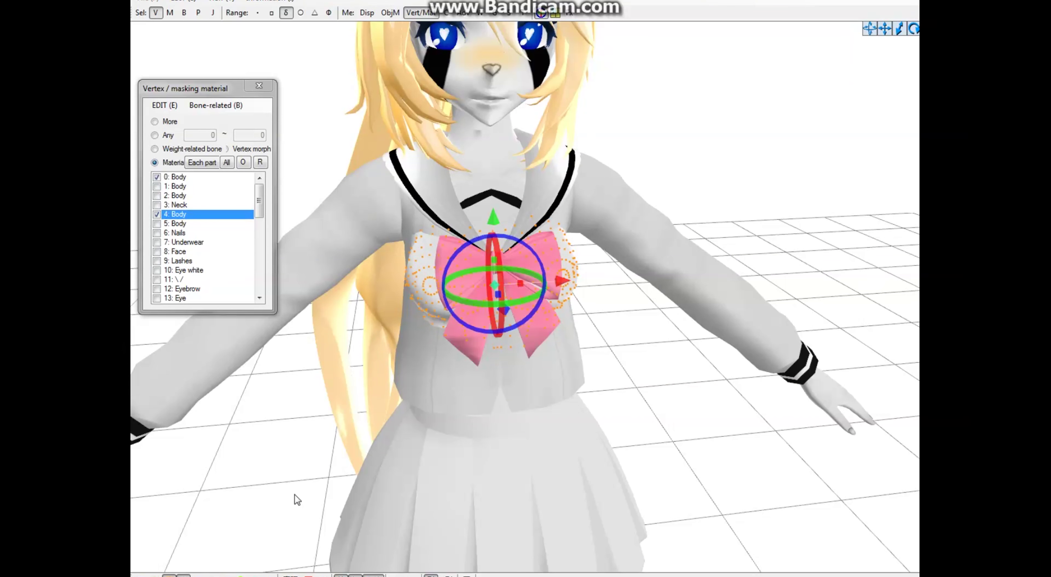
{"action": "scroll", "coordinate": [570, 344], "scroll_direction": "down", "scroll_amount": 2}
{"action": "right_click_drag", "start_coordinate": [469, 304], "coordinate": [548, 298]}
{"action": "left_click", "coordinate": [326, 376]}
{"action": "left_click", "coordinate": [155, 575]}
{"action": "right_click_drag", "start_coordinate": [458, 228], "coordinate": [549, 215]}
{"action": "left_click_drag", "start_coordinate": [537, 237], "coordinate": [559, 257]}
{"action": "key", "text": "Delete"}
{"action": "left_click", "coordinate": [577, 330]}
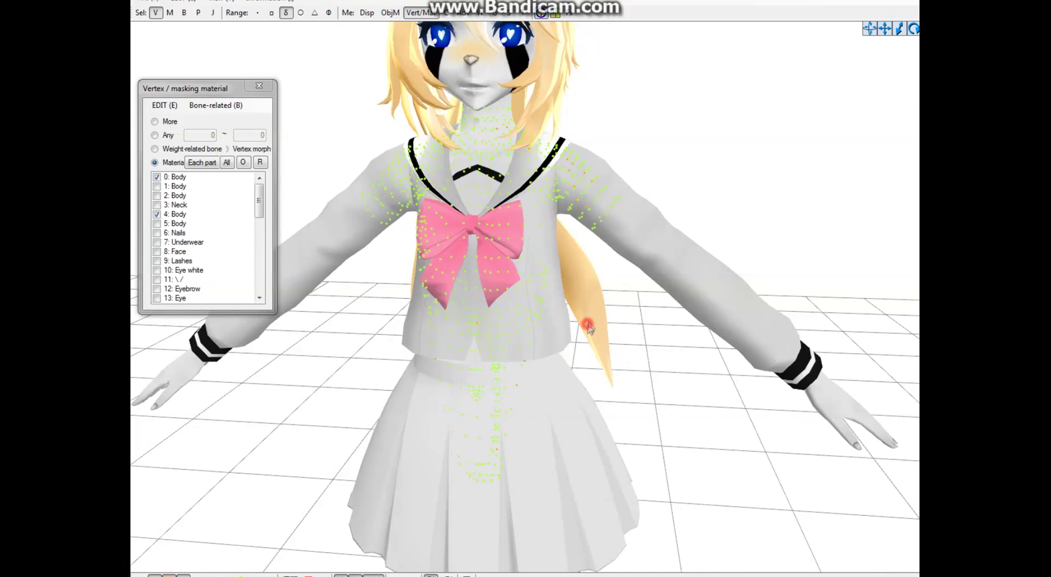
Step: Delete further 0: Body and 4: Body torso vertices covered by the uniform shirt
{"action": "right_click_drag", "start_coordinate": [587, 324], "coordinate": [549, 333]}
{"action": "left_click", "coordinate": [170, 575]}
{"action": "left_click", "coordinate": [155, 575]}
{"action": "right_click_drag", "start_coordinate": [567, 412], "coordinate": [404, 433]}
{"action": "left_click", "coordinate": [155, 575]}
{"action": "right_click_drag", "start_coordinate": [502, 404], "coordinate": [445, 418]}
{"action": "right_click_drag", "start_coordinate": [493, 242], "coordinate": [469, 228]}
{"action": "left_click_drag", "start_coordinate": [441, 151], "coordinate": [510, 259]}
{"action": "key", "text": "Delete"}
{"action": "left_click", "coordinate": [565, 333]}
{"action": "right_click_drag", "start_coordinate": [570, 321], "coordinate": [277, 557]}
{"action": "left_click_drag", "start_coordinate": [468, 225], "coordinate": [504, 227]}
{"action": "key", "text": "Delete"}
{"action": "left_click", "coordinate": [565, 334]}
{"action": "right_click_drag", "start_coordinate": [661, 286], "coordinate": [596, 272]}
Step: Clear the checks of all materials in the vertex mask list
{"action": "left_click", "coordinate": [155, 575]}
{"action": "scroll", "coordinate": [470, 367], "scroll_direction": "down", "scroll_amount": 1}
{"action": "mouse_move", "coordinate": [471, 366]}
{"action": "right_mouse_down"}
{"action": "mouse_move", "coordinate": [454, 359]}
{"action": "mouse_move", "coordinate": [484, 354]}
{"action": "right_mouse_up"}
{"action": "scroll", "coordinate": [493, 341], "scroll_direction": "down", "scroll_amount": 4}
{"action": "middle_click_drag", "start_coordinate": [493, 341], "coordinate": [333, 321]}
{"action": "scroll", "coordinate": [465, 317], "scroll_direction": "down", "scroll_amount": 2}
{"action": "left_click", "coordinate": [155, 575]}
{"action": "middle_click_drag", "start_coordinate": [383, 455], "coordinate": [320, 437]}
{"action": "right_click", "coordinate": [175, 210]}
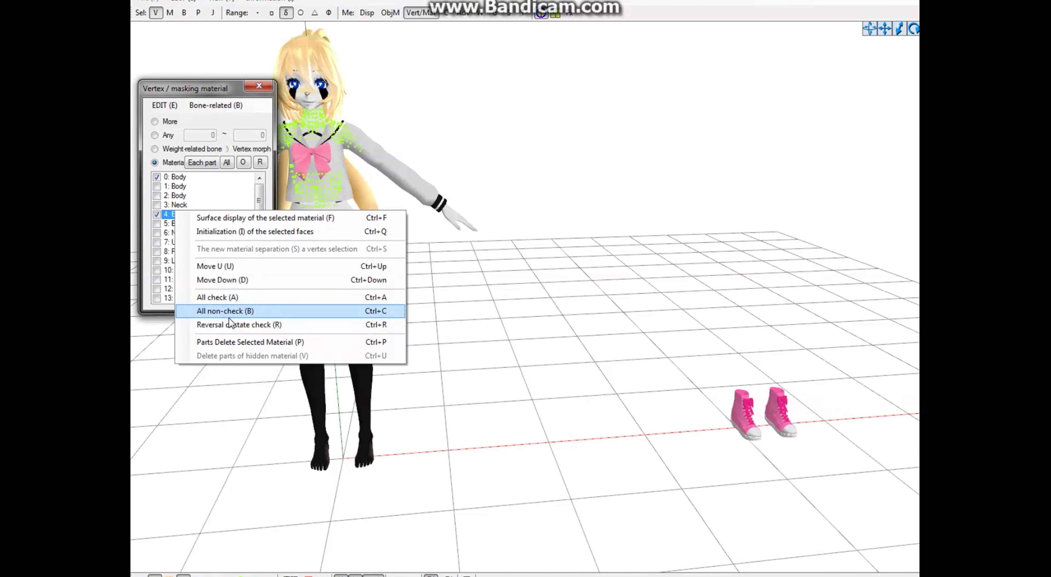
{"action": "left_click", "coordinate": [228, 312]}
Step: Check materials 39: Shoes to 42: Ribbon, select the pink shoes, and move them across to the feet
{"action": "left_click_drag", "start_coordinate": [260, 202], "coordinate": [259, 278]}
{"action": "left_click", "coordinate": [184, 12]}
{"action": "left_click", "coordinate": [256, 572]}
{"action": "left_click", "coordinate": [257, 573]}
{"action": "left_click_drag", "start_coordinate": [641, 325], "coordinate": [756, 295]}
{"action": "left_click", "coordinate": [155, 574]}
{"action": "left_click_drag", "start_coordinate": [835, 408], "coordinate": [425, 415]}
Step: Widen the pair of shoes and align it horizontally and vertically with both feet
{"action": "scroll", "coordinate": [479, 395], "scroll_direction": "up", "scroll_amount": 5}
{"action": "middle_click_drag", "start_coordinate": [424, 416], "coordinate": [496, 347]}
{"action": "right_click_drag", "start_coordinate": [496, 347], "coordinate": [520, 360]}
{"action": "middle_click_drag", "start_coordinate": [520, 361], "coordinate": [563, 345]}
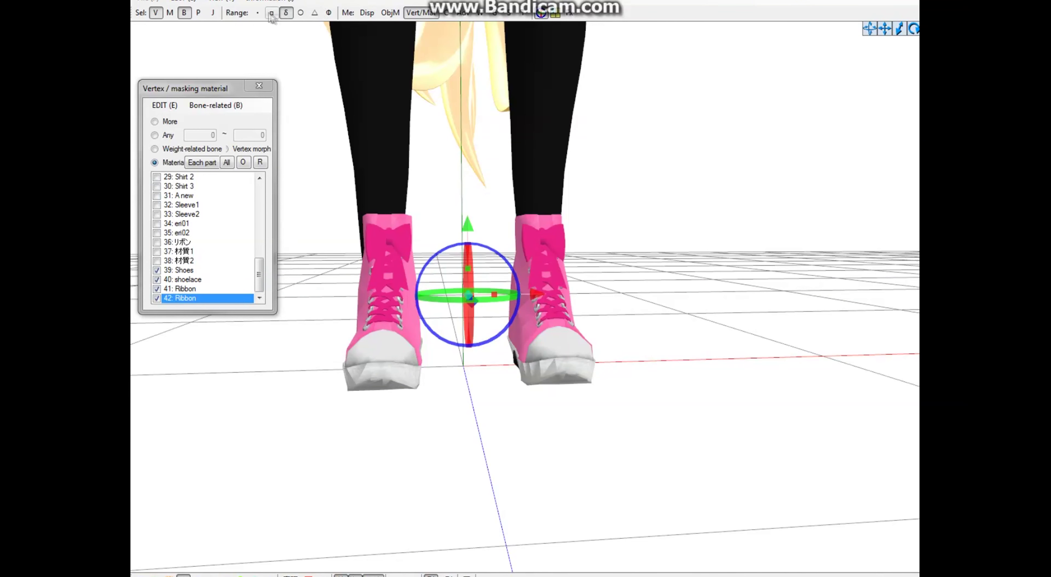
{"action": "left_click_drag", "start_coordinate": [495, 294], "coordinate": [549, 294]}
{"action": "right_click_drag", "start_coordinate": [548, 294], "coordinate": [648, 294]}
{"action": "left_click_drag", "start_coordinate": [573, 296], "coordinate": [545, 296]}
{"action": "left_click_drag", "start_coordinate": [475, 227], "coordinate": [474, 253]}
Step: Select the shoes individually and shift each one so it is centered on its foot
{"action": "right_click_drag", "start_coordinate": [456, 242], "coordinate": [372, 150]}
{"action": "right_click_drag", "start_coordinate": [543, 443], "coordinate": [388, 461]}
{"action": "left_click_drag", "start_coordinate": [617, 158], "coordinate": [486, 217]}
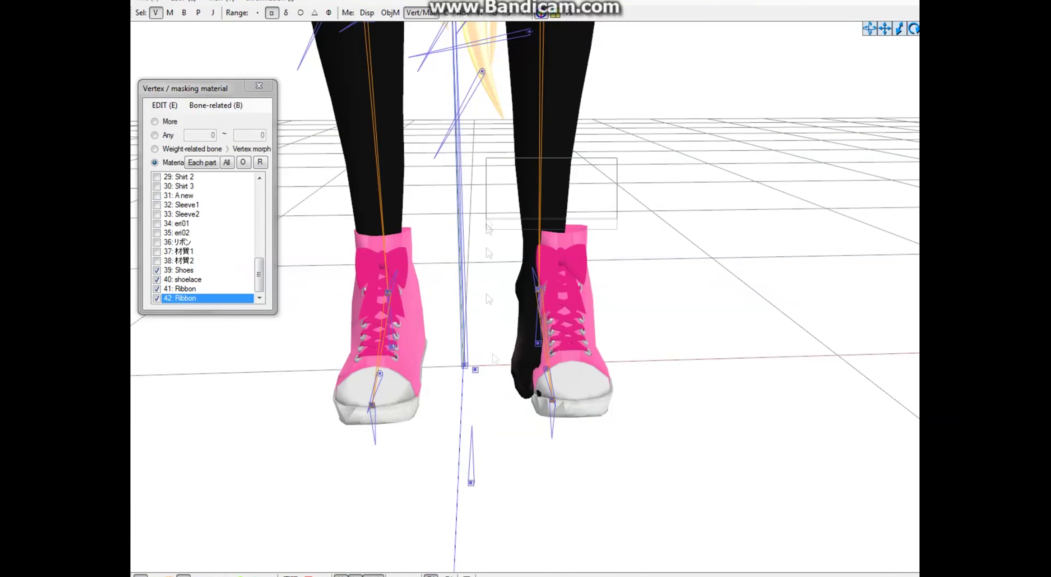
{"action": "left_click_drag", "start_coordinate": [472, 167], "coordinate": [472, 167]}
{"action": "right_click_drag", "start_coordinate": [614, 317], "coordinate": [453, 150]}
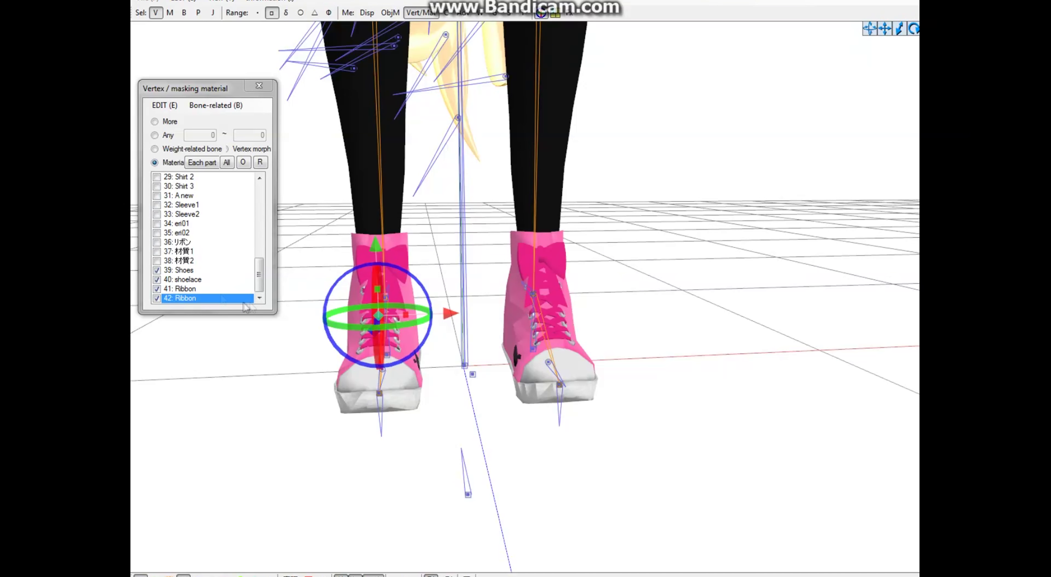
Step: Show the 5: Body foot material and delete its foot vertices inside the shoes
{"action": "left_click_drag", "start_coordinate": [258, 273], "coordinate": [260, 232]}
{"action": "left_click", "coordinate": [184, 225]}
{"action": "left_click", "coordinate": [155, 575]}
{"action": "right_click_drag", "start_coordinate": [592, 408], "coordinate": [612, 351]}
{"action": "left_click_drag", "start_coordinate": [662, 477], "coordinate": [354, 300]}
{"action": "key", "text": "Delete"}
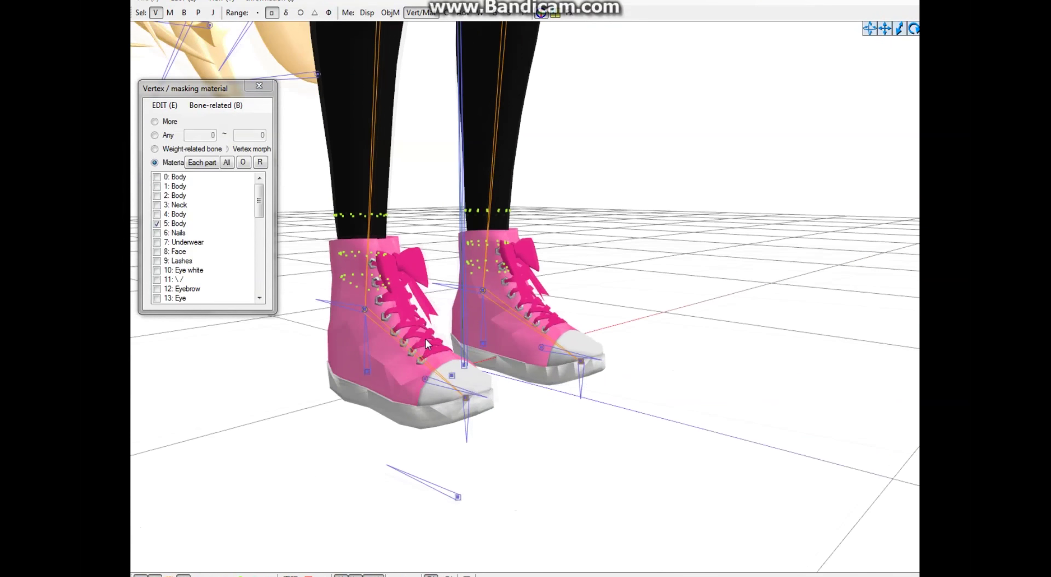
Step: Check all materials in the vertex mask list
{"action": "left_click", "coordinate": [244, 299]}
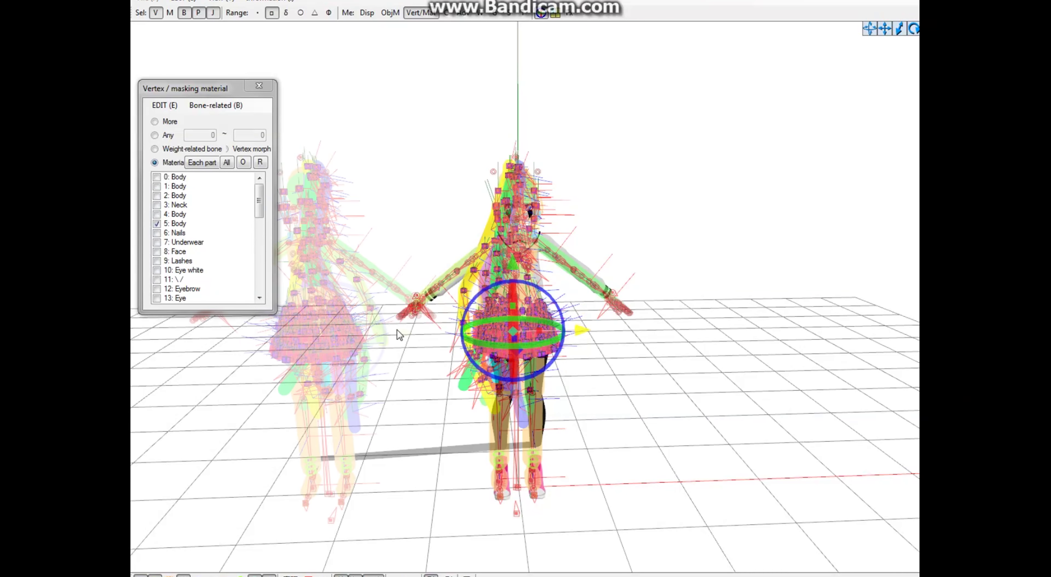
{"action": "right_click", "coordinate": [188, 242]}
{"action": "left_click", "coordinate": [237, 329]}
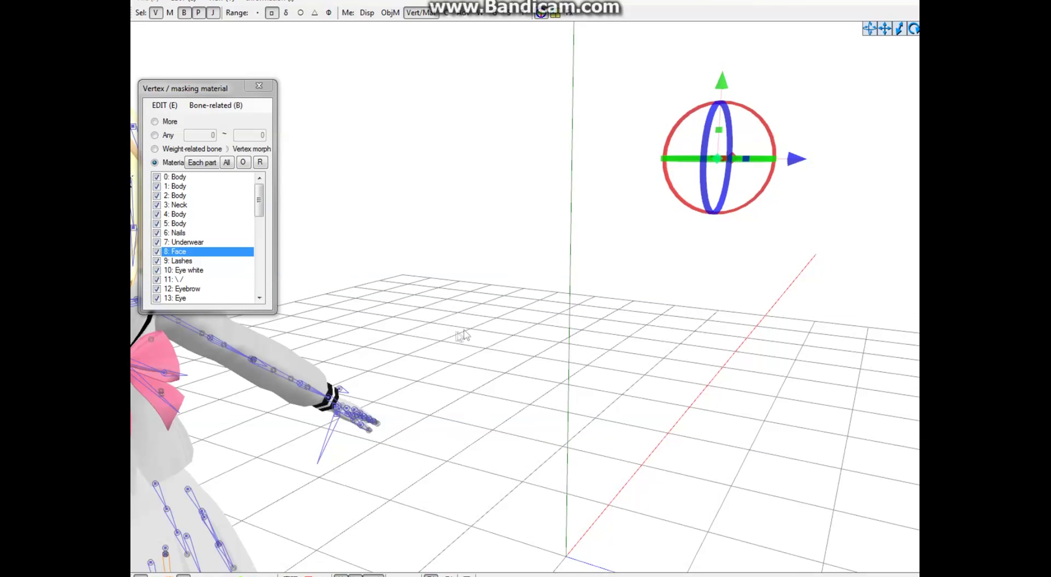
Step: Move the added accessories horizontally onto the model's head and neck area
{"action": "right_click_drag", "start_coordinate": [491, 392], "coordinate": [506, 395]}
{"action": "left_click_drag", "start_coordinate": [422, 318], "coordinate": [616, 316]}
{"action": "middle_click_drag", "start_coordinate": [564, 506], "coordinate": [516, 506]}
{"action": "scroll", "coordinate": [516, 506], "scroll_direction": "down", "scroll_amount": 1}
{"action": "left_click_drag", "start_coordinate": [755, 239], "coordinate": [561, 263]}
{"action": "scroll", "coordinate": [493, 388], "scroll_direction": "up", "scroll_amount": 8}
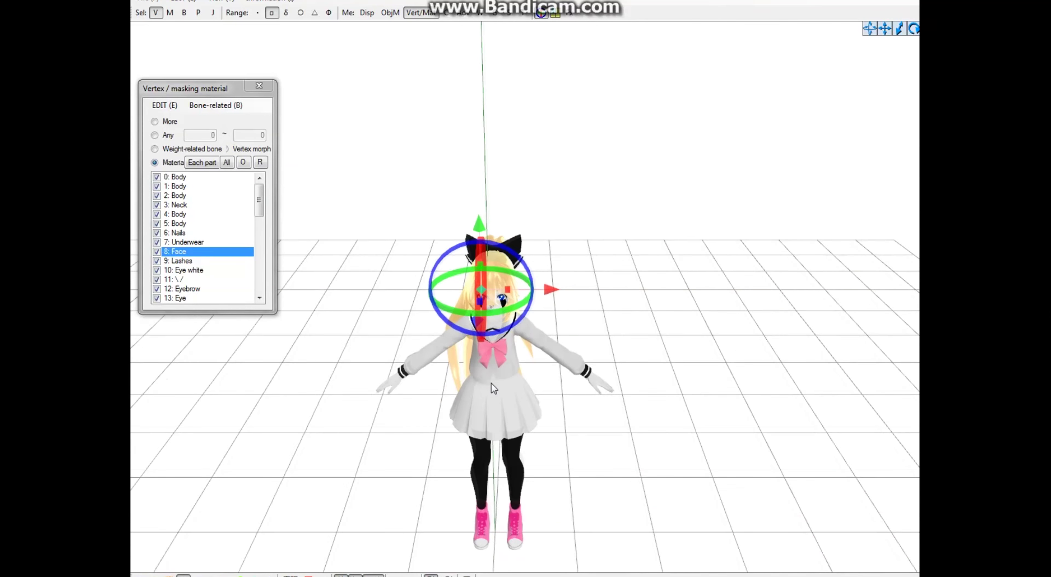
Step: Move the black collar down to the neck and scale it to fit closely around it
{"action": "right_click_drag", "start_coordinate": [493, 388], "coordinate": [502, 351]}
{"action": "scroll", "coordinate": [502, 352], "scroll_direction": "up", "scroll_amount": 1}
{"action": "left_click_drag", "start_coordinate": [446, 225], "coordinate": [484, 285]}
{"action": "right_click_drag", "start_coordinate": [490, 315], "coordinate": [565, 347]}
{"action": "left_click_drag", "start_coordinate": [442, 284], "coordinate": [448, 286]}
{"action": "right_click_drag", "start_coordinate": [612, 353], "coordinate": [502, 316]}
{"action": "left_click_drag", "start_coordinate": [452, 272], "coordinate": [439, 274]}
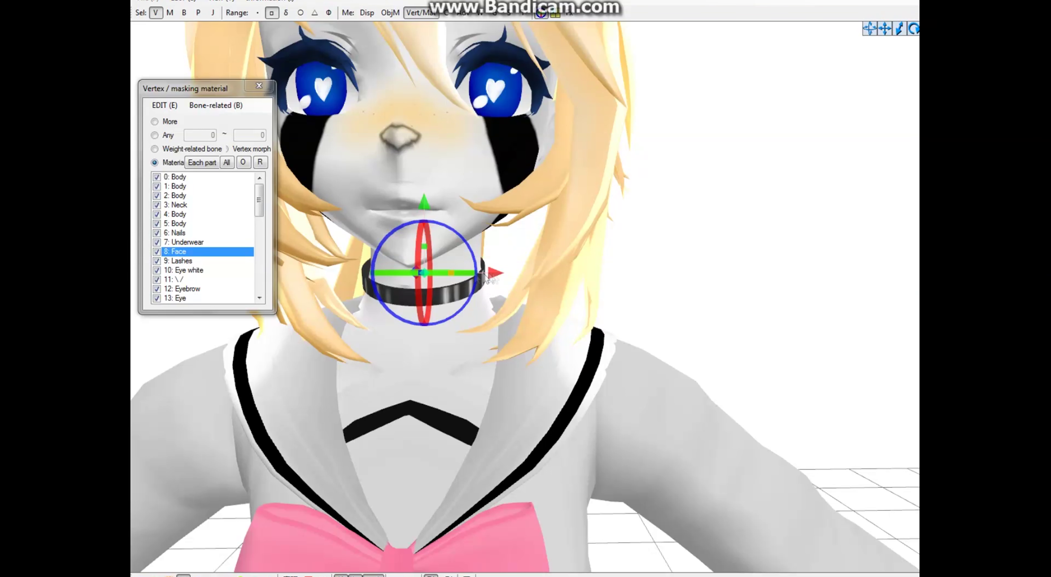
{"action": "right_click_drag", "start_coordinate": [504, 307], "coordinate": [513, 308]}
{"action": "left_click_drag", "start_coordinate": [510, 272], "coordinate": [508, 265]}
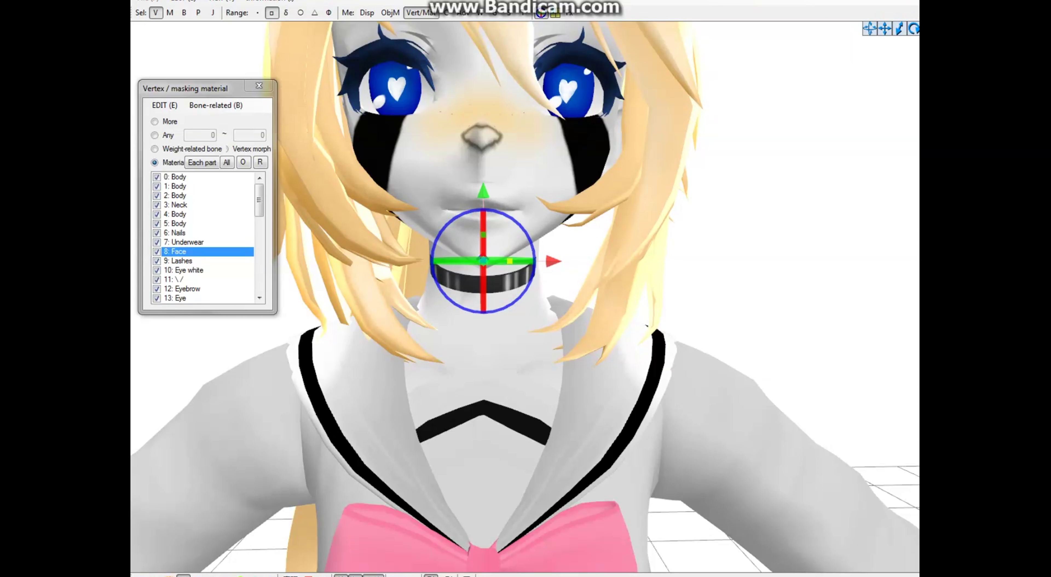
Step: Hide the 20: Bang to 25: Bang hair materials to expose the neck from the side
{"action": "right_click_drag", "start_coordinate": [508, 270], "coordinate": [367, 269]}
{"action": "left_click", "coordinate": [201, 162]}
{"action": "left_click_drag", "start_coordinate": [188, 222], "coordinate": [186, 270]}
{"action": "right_click_drag", "start_coordinate": [314, 337], "coordinate": [370, 332]}
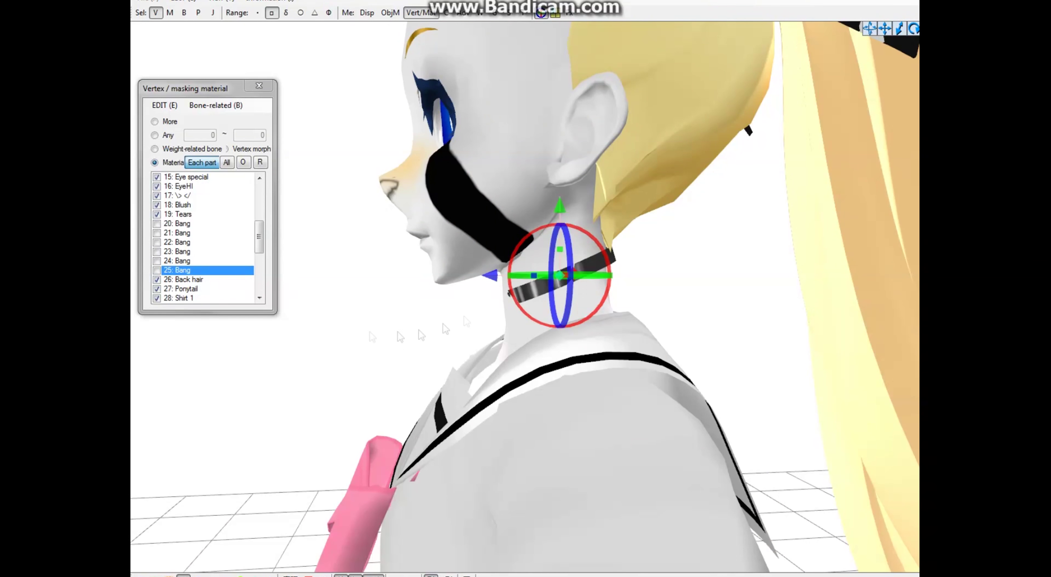
Step: Change the viewport background color to dark gray
{"action": "left_click", "coordinate": [368, 14]}
{"action": "left_click", "coordinate": [312, 174]}
{"action": "left_click", "coordinate": [658, 224]}
{"action": "left_click", "coordinate": [408, 302]}
{"action": "left_click", "coordinate": [405, 119]}
{"action": "scroll", "coordinate": [436, 262], "scroll_direction": "up", "scroll_amount": 2}
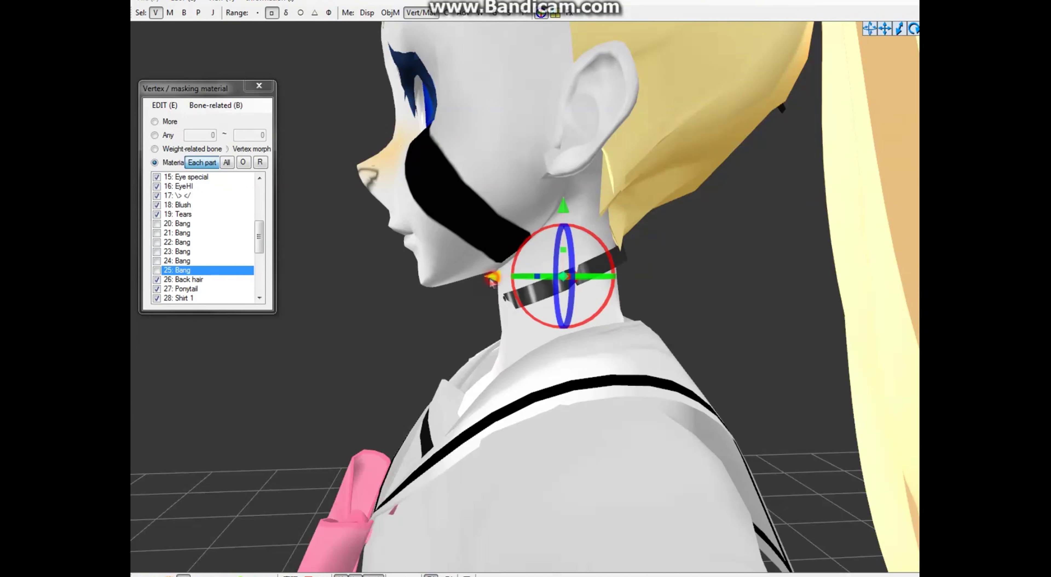
{"action": "right_click_drag", "start_coordinate": [486, 281], "coordinate": [475, 282]}
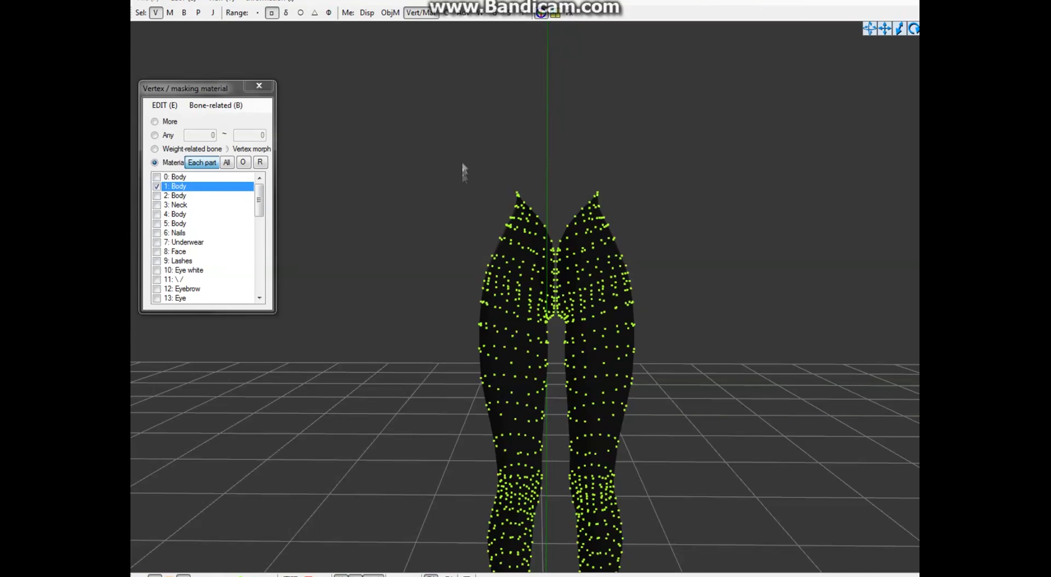
Step: Lasso vertices on 1: Body to divide the waist from the legs and separate them into a new material
{"action": "right_click_drag", "start_coordinate": [535, 279], "coordinate": [579, 293]}
{"action": "left_click", "coordinate": [288, 12]}
{"action": "right_click_drag", "start_coordinate": [540, 130], "coordinate": [557, 216]}
{"action": "left_click_drag", "start_coordinate": [615, 242], "coordinate": [614, 241]}
{"action": "right_click", "coordinate": [195, 185]}
{"action": "left_click", "coordinate": [261, 225]}
{"action": "right_click_drag", "start_coordinate": [709, 256], "coordinate": [676, 255]}
{"action": "scroll", "coordinate": [677, 254], "scroll_direction": "down", "scroll_amount": 3}
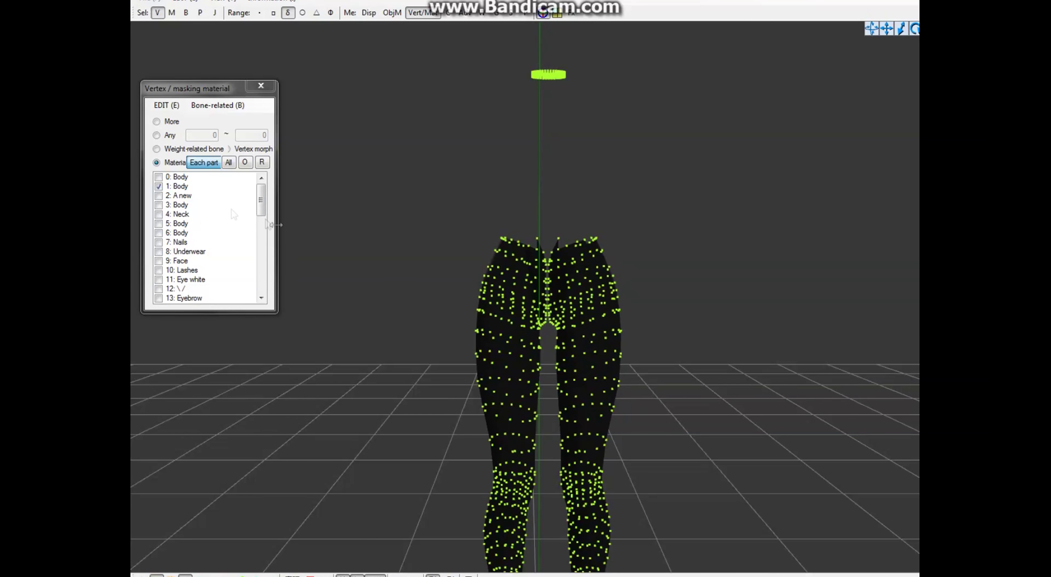
Step: Show all the materials again and check the outfit against the character reference picture
{"action": "left_click_drag", "start_coordinate": [261, 200], "coordinate": [261, 284]}
{"action": "left_click", "coordinate": [214, 296]}
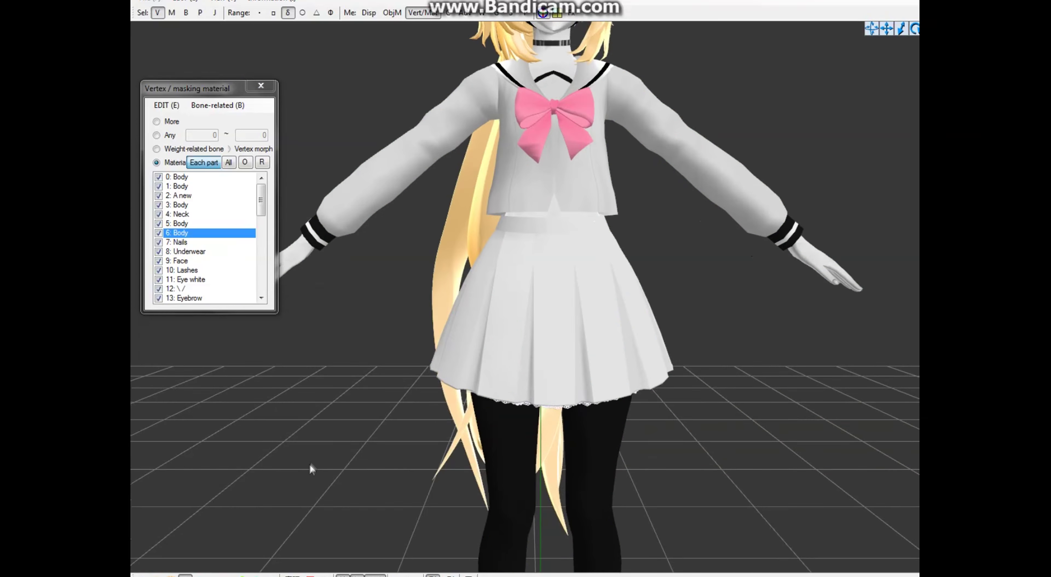
{"action": "right_click_drag", "start_coordinate": [309, 462], "coordinate": [548, 464]}
{"action": "scroll", "coordinate": [548, 464], "scroll_direction": "down", "scroll_amount": 4}
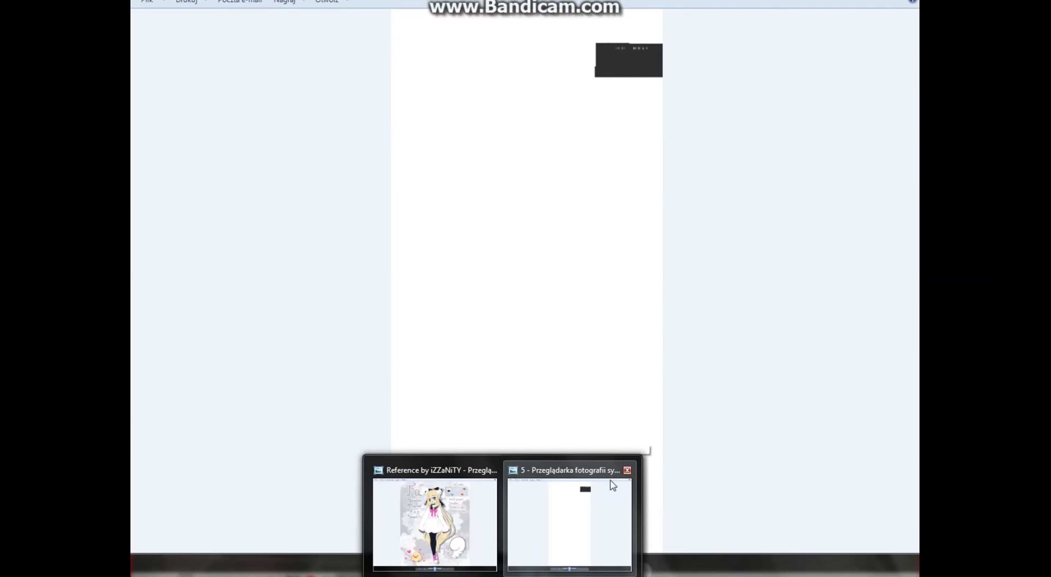
{"action": "right_click", "coordinate": [572, 574]}
{"action": "left_click", "coordinate": [495, 498]}
{"action": "mouse_move", "coordinate": [495, 498]}
{"action": "right_mouse_down"}
{"action": "mouse_move", "coordinate": [592, 499]}
{"action": "mouse_move", "coordinate": [486, 500]}
{"action": "right_mouse_up"}
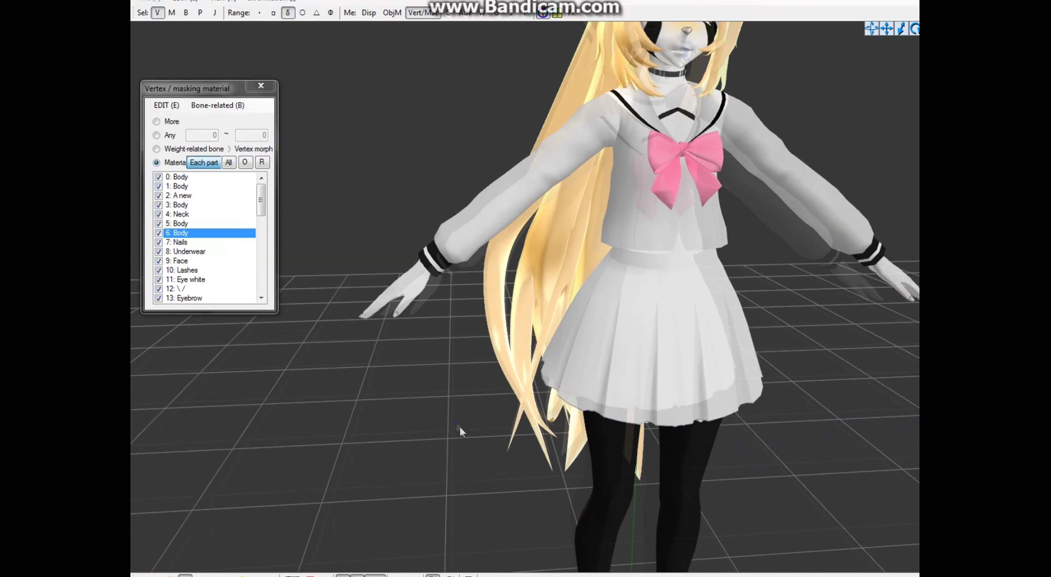
Step: Isolate the 33: Sleeve1 vertices, enlarge the sleeve's lower part and move it down and outward over the hand
{"action": "left_click_drag", "start_coordinate": [261, 199], "coordinate": [275, 253]}
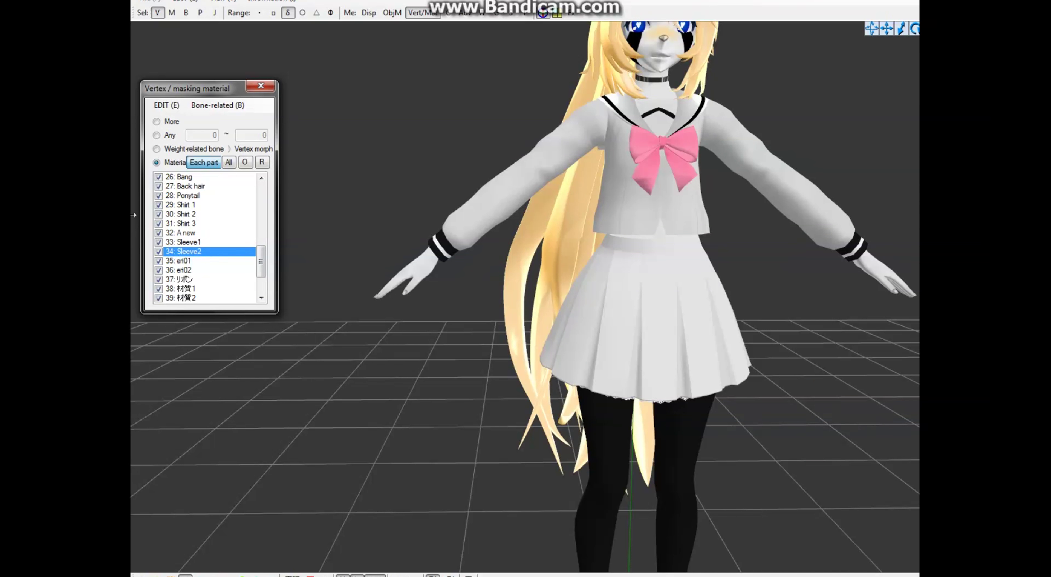
{"action": "double_click", "coordinate": [206, 242]}
{"action": "scroll", "coordinate": [385, 372], "scroll_direction": "up", "scroll_amount": 4}
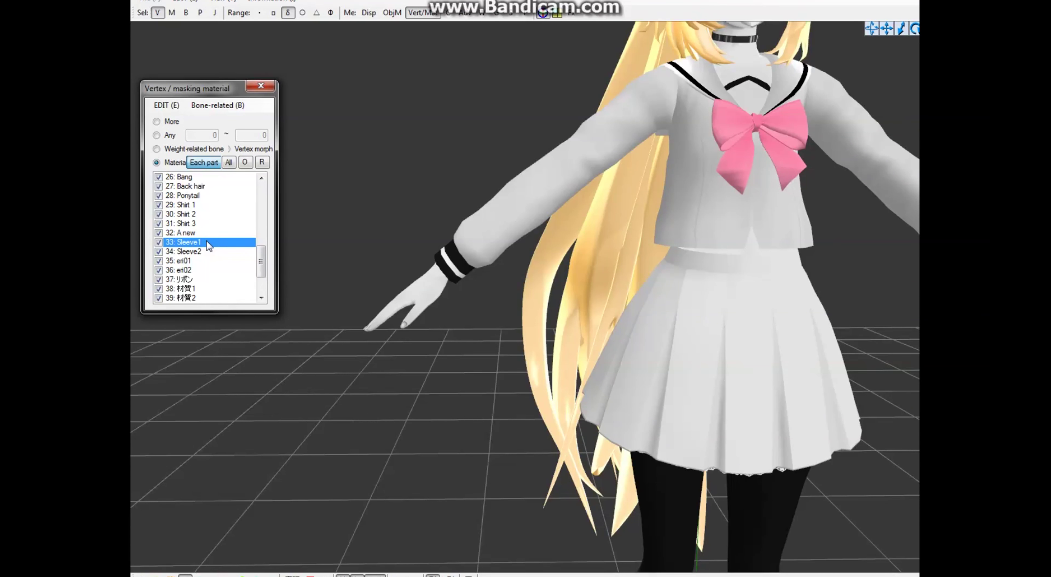
{"action": "right_click", "coordinate": [195, 244]}
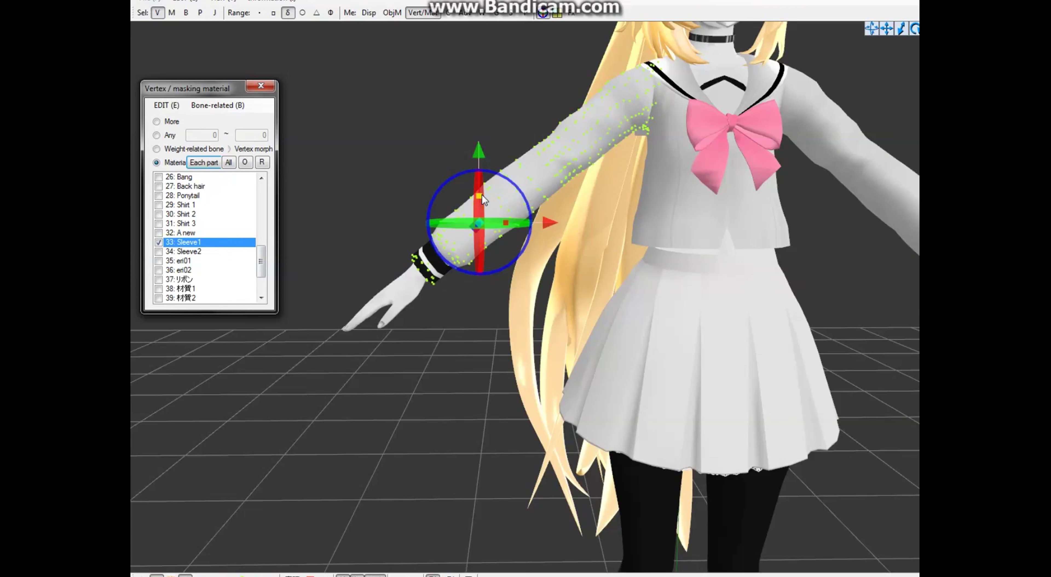
{"action": "mouse_move", "coordinate": [506, 222]}
{"action": "left_mouse_down"}
{"action": "mouse_move", "coordinate": [527, 210]}
{"action": "mouse_move", "coordinate": [515, 223]}
{"action": "left_mouse_up"}
{"action": "mouse_move", "coordinate": [479, 196]}
{"action": "left_mouse_down"}
{"action": "mouse_move", "coordinate": [490, 222]}
{"action": "mouse_move", "coordinate": [479, 202]}
{"action": "left_mouse_up"}
{"action": "left_click_drag", "start_coordinate": [479, 222], "coordinate": [454, 270]}
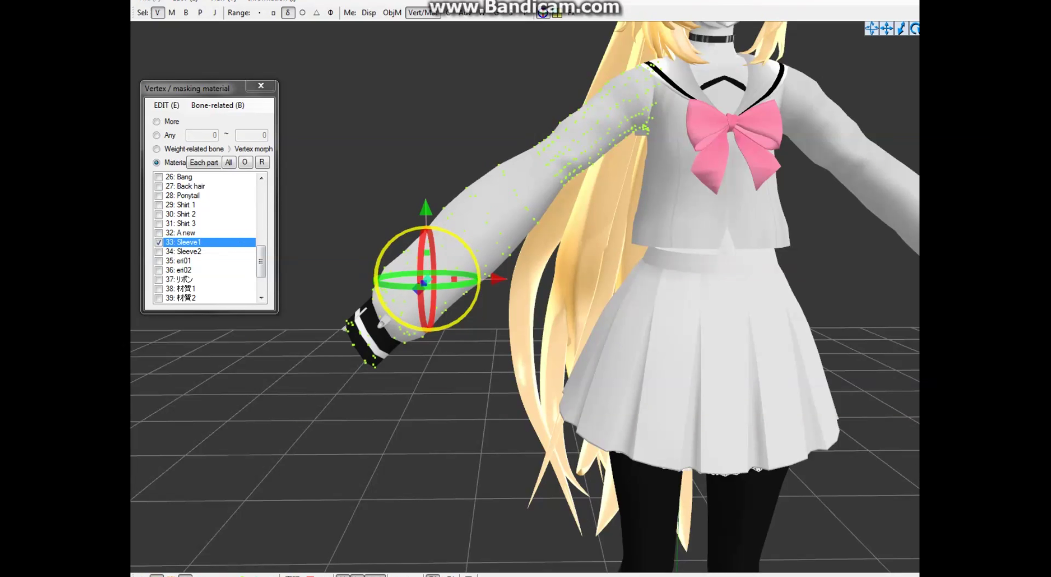
Step: Adjust the position and depth of Sleeve1's lower part from the front and side so it hangs wide around the cuff
{"action": "right_click_drag", "start_coordinate": [519, 237], "coordinate": [544, 222]}
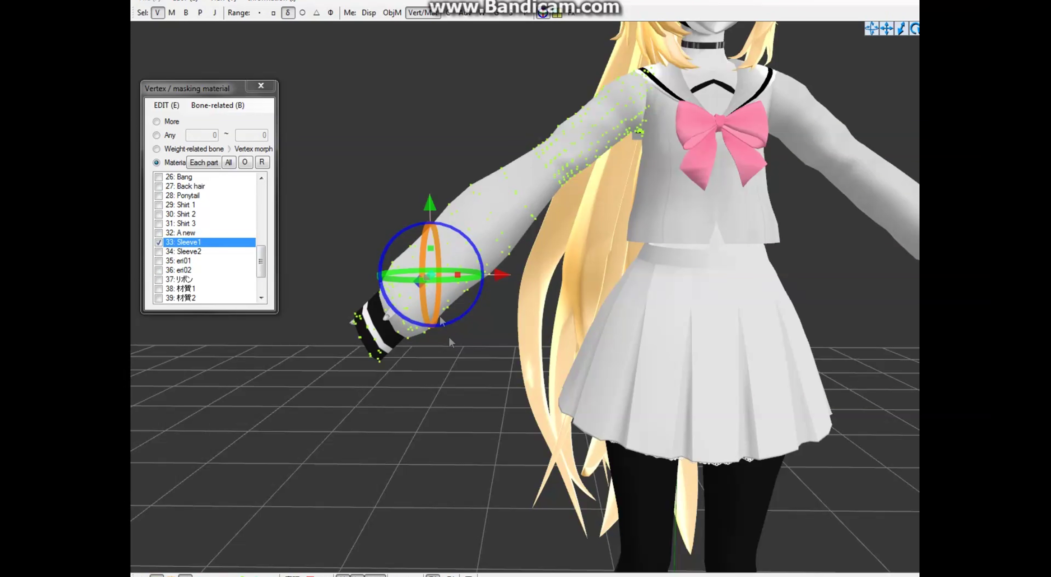
{"action": "right_click_drag", "start_coordinate": [453, 178], "coordinate": [471, 212]}
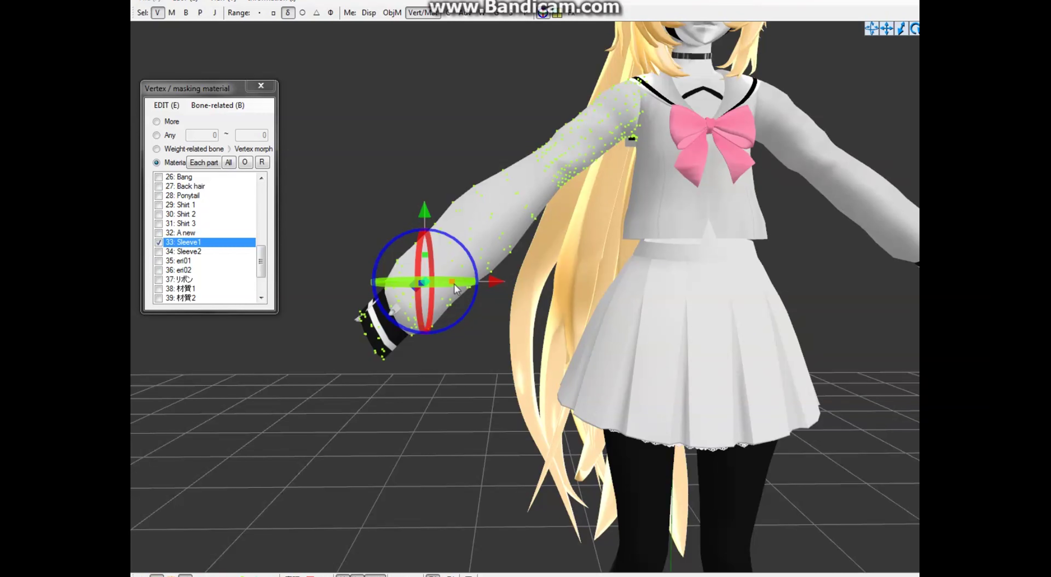
{"action": "left_click_drag", "start_coordinate": [426, 284], "coordinate": [414, 285]}
{"action": "mouse_move", "coordinate": [414, 285]}
{"action": "right_mouse_down"}
{"action": "mouse_move", "coordinate": [638, 480]}
{"action": "mouse_move", "coordinate": [439, 355]}
{"action": "mouse_move", "coordinate": [430, 324]}
{"action": "right_mouse_up"}
{"action": "left_click", "coordinate": [439, 355]}
{"action": "right_click_drag", "start_coordinate": [411, 480], "coordinate": [674, 426]}
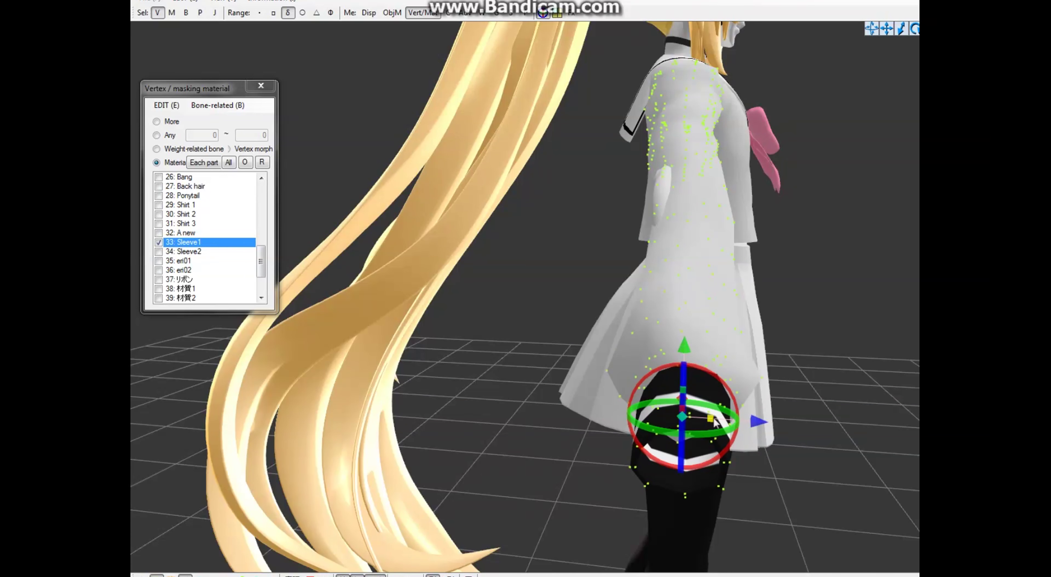
{"action": "right_click_drag", "start_coordinate": [498, 404], "coordinate": [553, 462]}
{"action": "scroll", "coordinate": [504, 498], "scroll_direction": "up", "scroll_amount": 3}
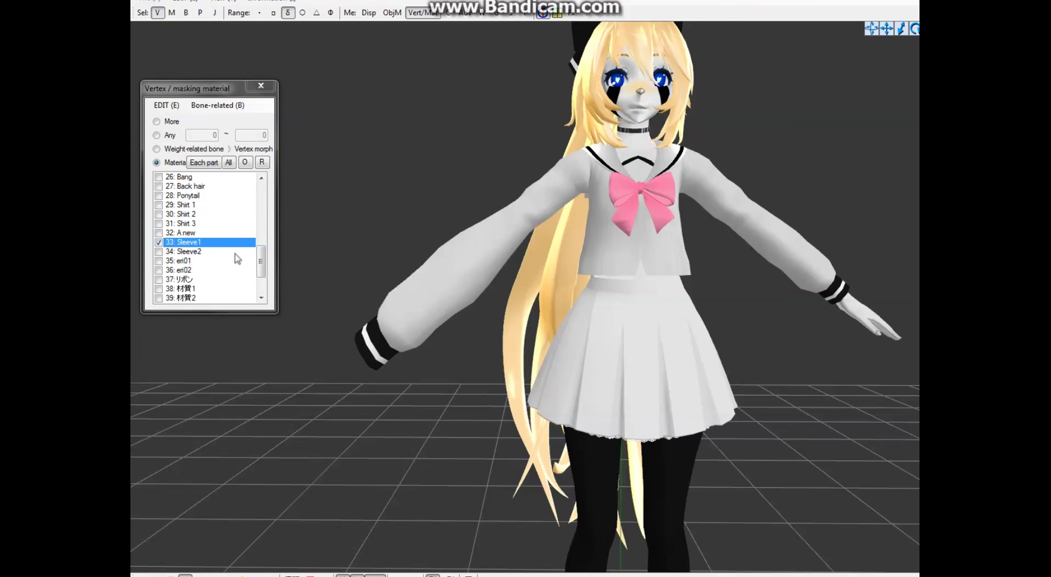
Step: Isolate the 34: Sleeve2 vertices, enlarge the sleeve's lower part and shift it toward the hand
{"action": "left_click", "coordinate": [237, 251]}
{"action": "middle_click_drag", "start_coordinate": [381, 441], "coordinate": [376, 445]}
{"action": "scroll", "coordinate": [526, 386], "scroll_direction": "up", "scroll_amount": 3}
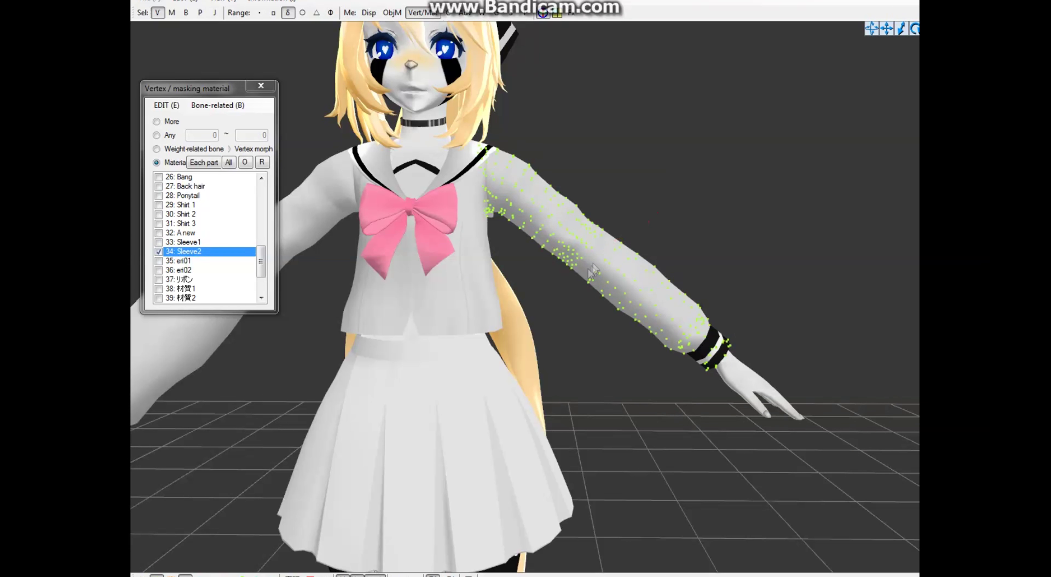
{"action": "left_click_drag", "start_coordinate": [589, 271], "coordinate": [669, 232]}
{"action": "scroll", "coordinate": [759, 366], "scroll_direction": "up", "scroll_amount": 3}
{"action": "middle_click_drag", "start_coordinate": [759, 366], "coordinate": [652, 360]}
{"action": "left_click_drag", "start_coordinate": [624, 285], "coordinate": [625, 264]}
{"action": "mouse_move", "coordinate": [624, 315]}
{"action": "left_mouse_down"}
{"action": "mouse_move", "coordinate": [627, 341]}
{"action": "mouse_move", "coordinate": [636, 332]}
{"action": "left_mouse_up"}
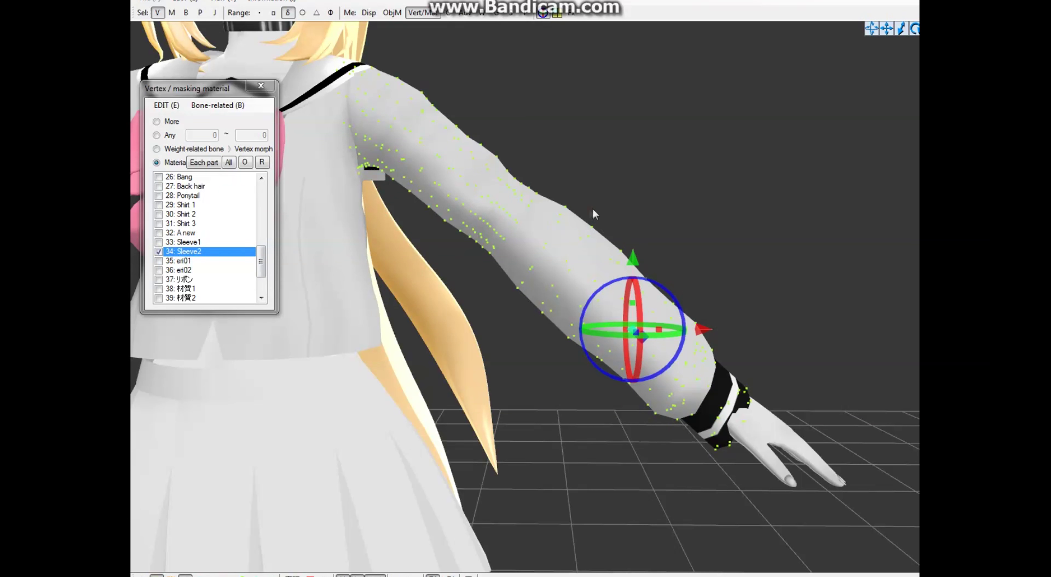
{"action": "left_click_drag", "start_coordinate": [645, 339], "coordinate": [666, 351]}
Step: Widen Sleeve2's lower part further and move it down and outward so the cuff reaches over the fingers
{"action": "right_click_drag", "start_coordinate": [665, 235], "coordinate": [638, 225]}
{"action": "left_click_drag", "start_coordinate": [638, 226], "coordinate": [867, 328]}
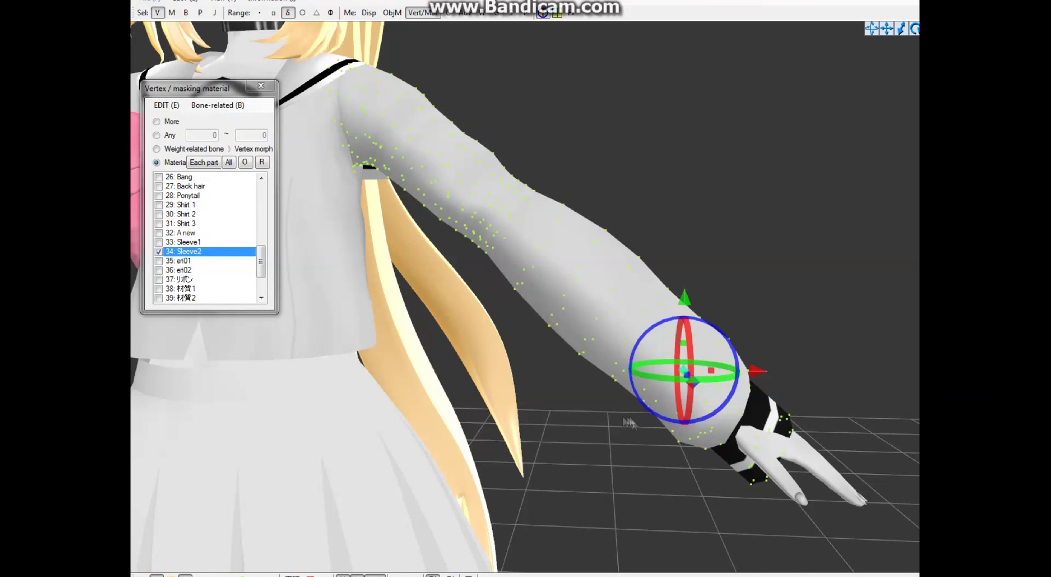
{"action": "right_click_drag", "start_coordinate": [712, 364], "coordinate": [694, 350]}
{"action": "left_click_drag", "start_coordinate": [688, 352], "coordinate": [694, 353]}
{"action": "left_click_drag", "start_coordinate": [661, 353], "coordinate": [671, 358]}
{"action": "scroll", "coordinate": [760, 364], "scroll_direction": "down", "scroll_amount": 2}
{"action": "middle_click_drag", "start_coordinate": [750, 469], "coordinate": [643, 455]}
{"action": "scroll", "coordinate": [644, 455], "scroll_direction": "up", "scroll_amount": 2}
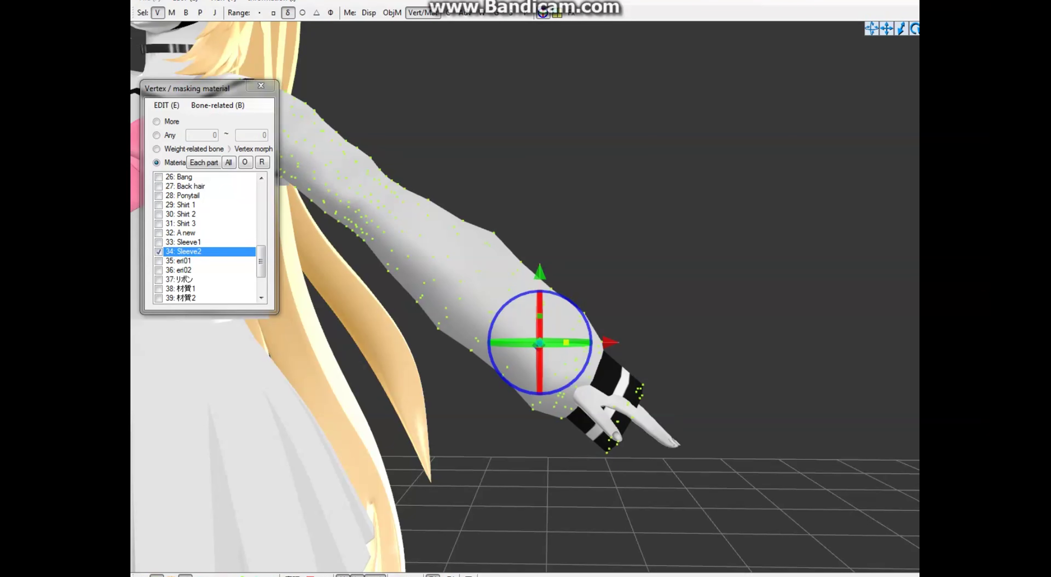
{"action": "left_click_drag", "start_coordinate": [541, 343], "coordinate": [584, 376]}
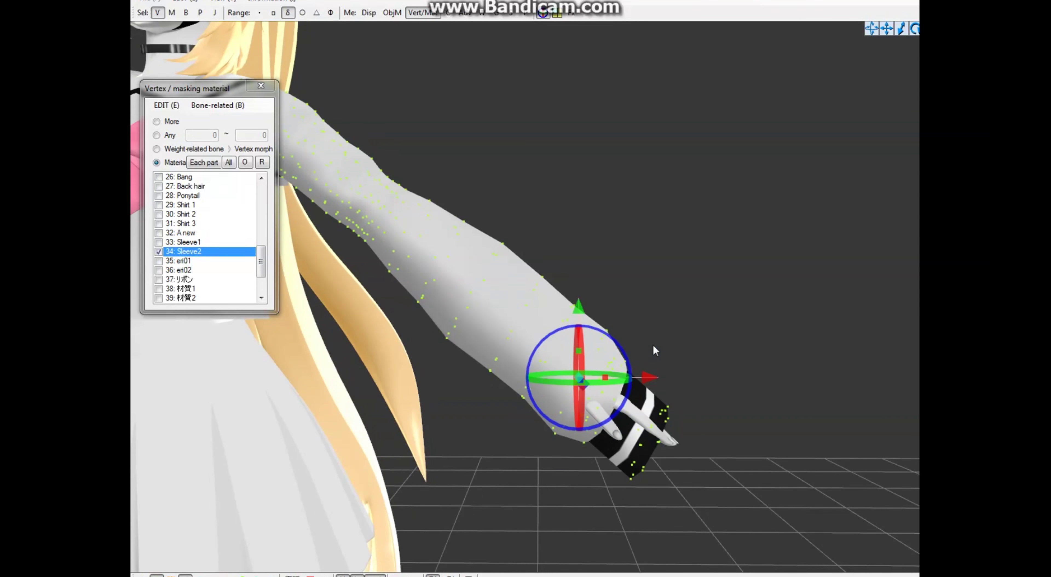
Step: Reposition Sleeve2's lower part from the front so the cuff extends beyond the hand
{"action": "scroll", "coordinate": [653, 343], "scroll_direction": "down", "scroll_amount": 5}
{"action": "middle_click_drag", "start_coordinate": [526, 395], "coordinate": [484, 394]}
{"action": "scroll", "coordinate": [484, 395], "scroll_direction": "up", "scroll_amount": 4}
{"action": "scroll", "coordinate": [484, 394], "scroll_direction": "down", "scroll_amount": 2}
{"action": "right_click_drag", "start_coordinate": [484, 394], "coordinate": [497, 222]}
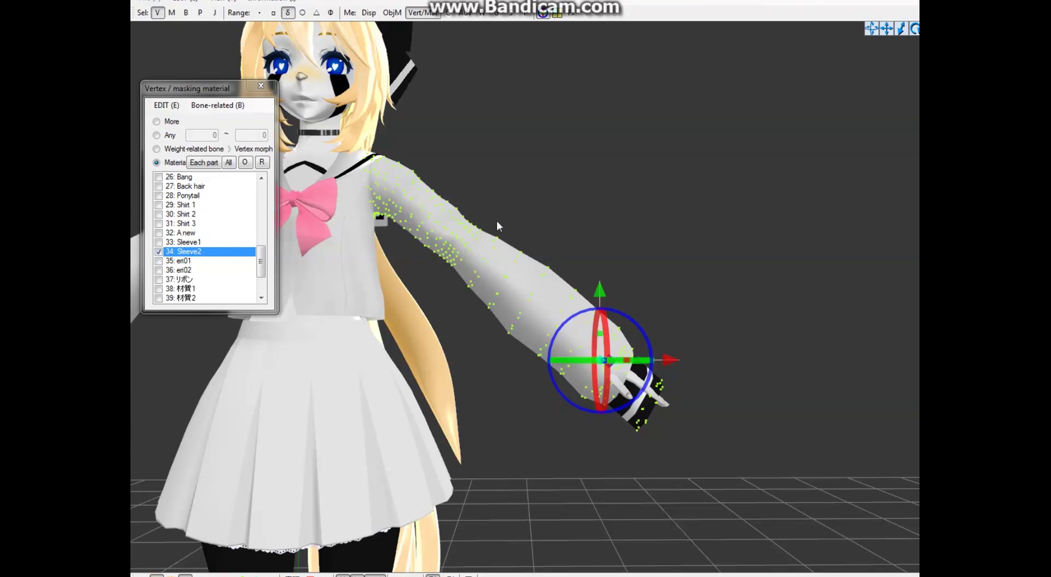
{"action": "mouse_move", "coordinate": [602, 340]}
{"action": "left_mouse_down"}
{"action": "mouse_move", "coordinate": [612, 341]}
{"action": "mouse_move", "coordinate": [586, 343]}
{"action": "left_mouse_up"}
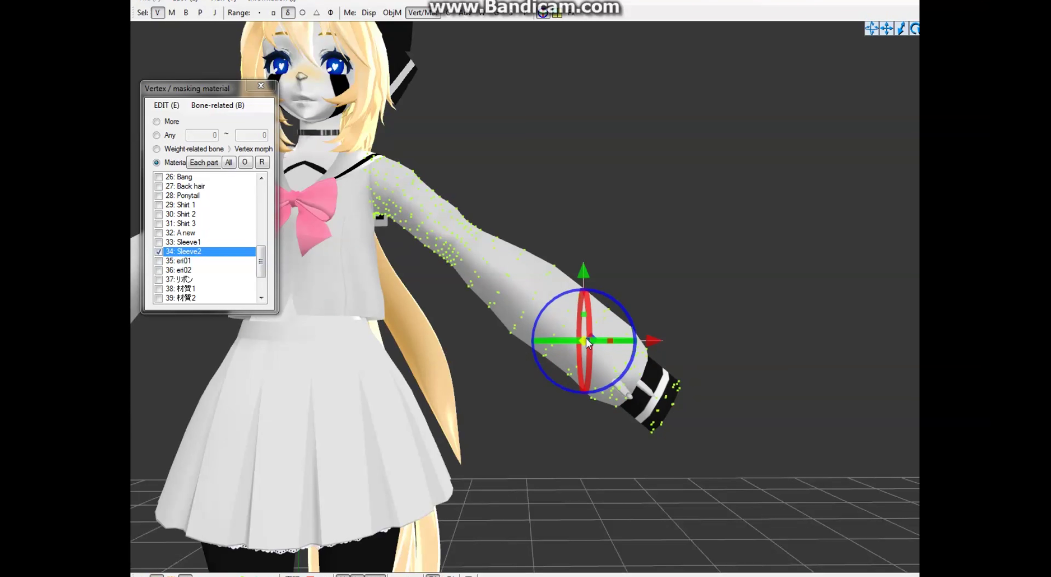
{"action": "scroll", "coordinate": [495, 372], "scroll_direction": "down", "scroll_amount": 2}
{"action": "scroll", "coordinate": [495, 373], "scroll_direction": "up", "scroll_amount": 4}
{"action": "right_click_drag", "start_coordinate": [494, 372], "coordinate": [526, 240]}
{"action": "right_click_drag", "start_coordinate": [476, 364], "coordinate": [662, 292]}
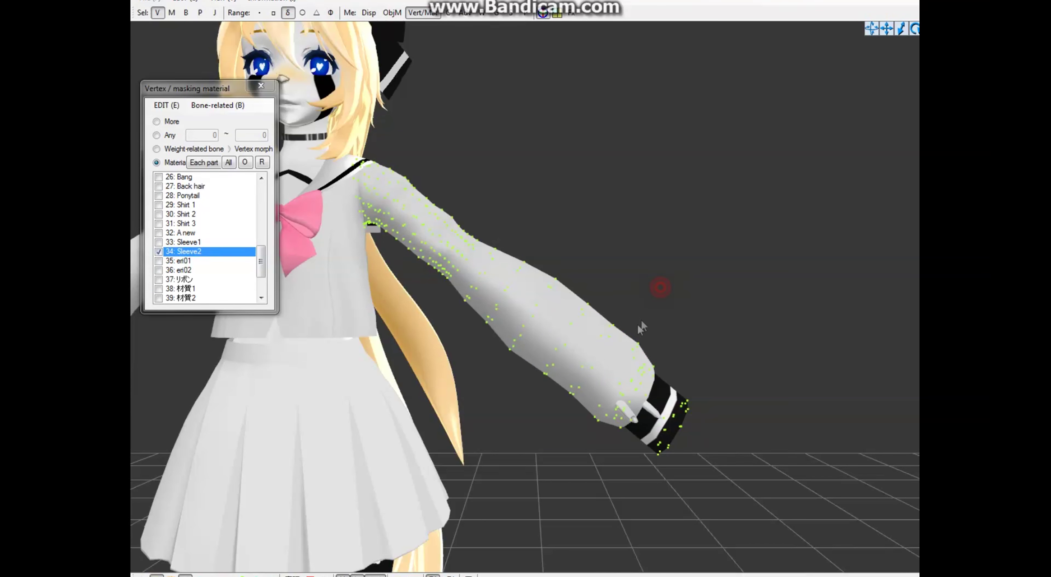
Step: Adjust the depth of Sleeve2's lower part from the side so it encloses the whole hand
{"action": "right_click_drag", "start_coordinate": [799, 273], "coordinate": [592, 286]}
{"action": "scroll", "coordinate": [525, 297], "scroll_direction": "down", "scroll_amount": 3}
{"action": "scroll", "coordinate": [525, 297], "scroll_direction": "up", "scroll_amount": 4}
{"action": "left_click_drag", "start_coordinate": [449, 475], "coordinate": [465, 474]}
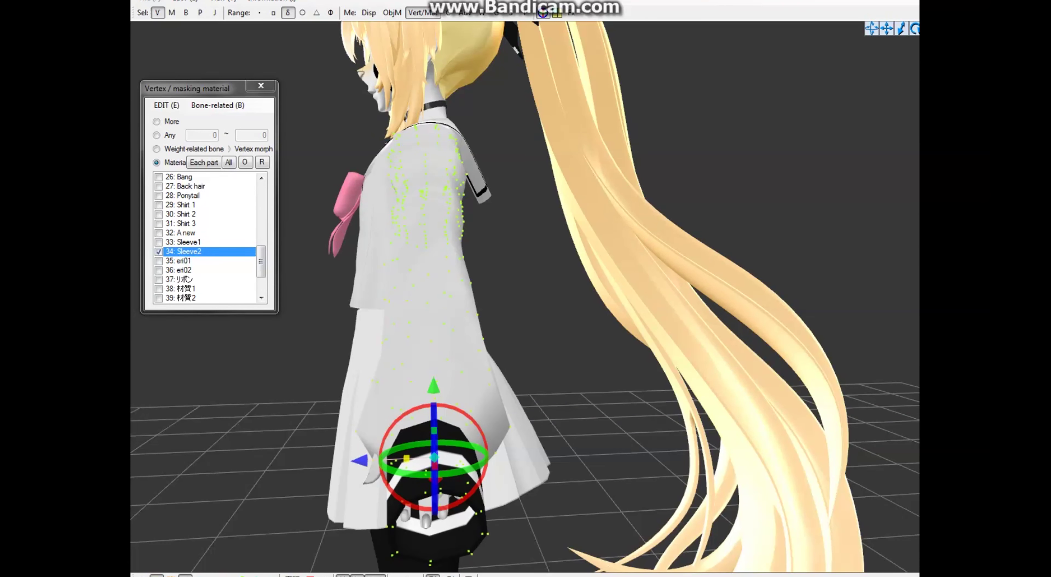
{"action": "mouse_move", "coordinate": [364, 461]}
{"action": "left_mouse_down"}
{"action": "mouse_move", "coordinate": [395, 463]}
{"action": "mouse_move", "coordinate": [344, 461]}
{"action": "left_mouse_up"}
{"action": "right_click_drag", "start_coordinate": [344, 461], "coordinate": [400, 372]}
{"action": "scroll", "coordinate": [326, 392], "scroll_direction": "down", "scroll_amount": 5}
{"action": "scroll", "coordinate": [323, 383], "scroll_direction": "up", "scroll_amount": 5}
{"action": "scroll", "coordinate": [323, 386], "scroll_direction": "down", "scroll_amount": 4}
{"action": "right_click_drag", "start_coordinate": [269, 524], "coordinate": [621, 334]}
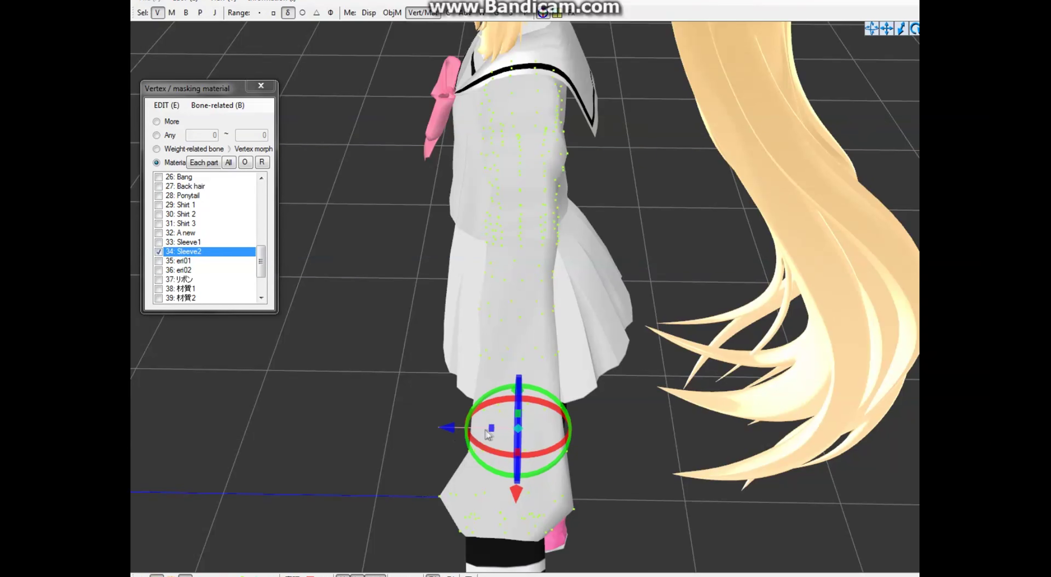
Step: Move Sleeve2's lower part slightly outward and down to match the opposite sleeve
{"action": "scroll", "coordinate": [593, 440], "scroll_direction": "down", "scroll_amount": 3}
{"action": "right_click_drag", "start_coordinate": [592, 440], "coordinate": [561, 478]}
{"action": "scroll", "coordinate": [594, 443], "scroll_direction": "up", "scroll_amount": 1}
{"action": "left_click", "coordinate": [157, 575]}
{"action": "right_click_drag", "start_coordinate": [286, 485], "coordinate": [336, 410]}
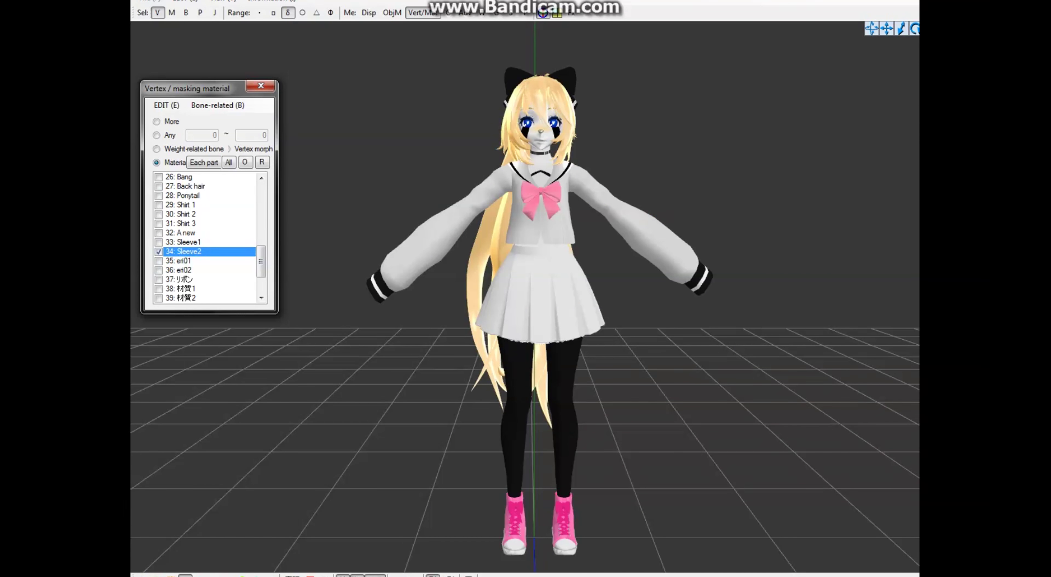
{"action": "right_click_drag", "start_coordinate": [563, 392], "coordinate": [564, 267]}
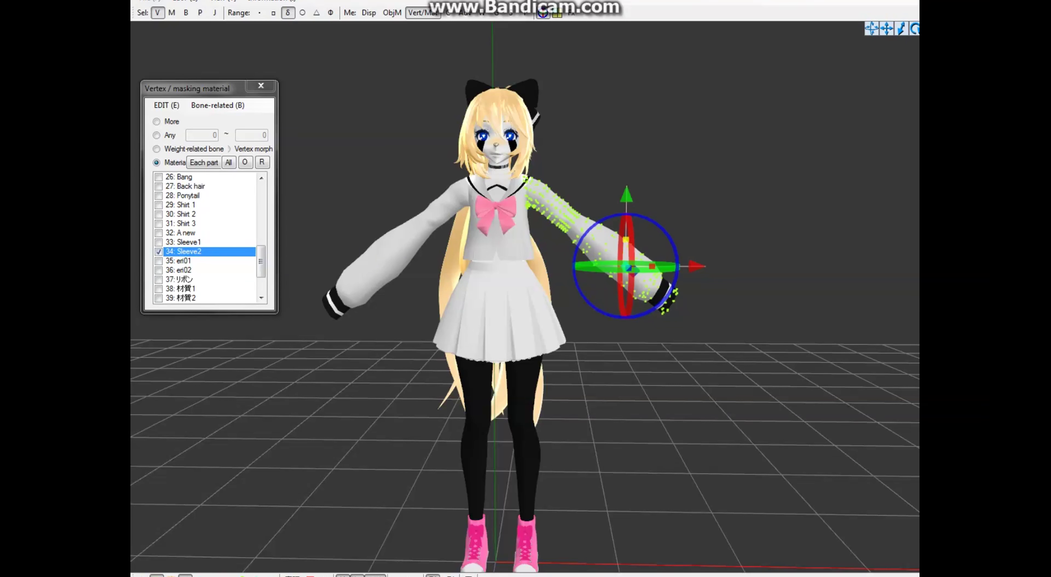
{"action": "left_click_drag", "start_coordinate": [628, 268], "coordinate": [634, 273]}
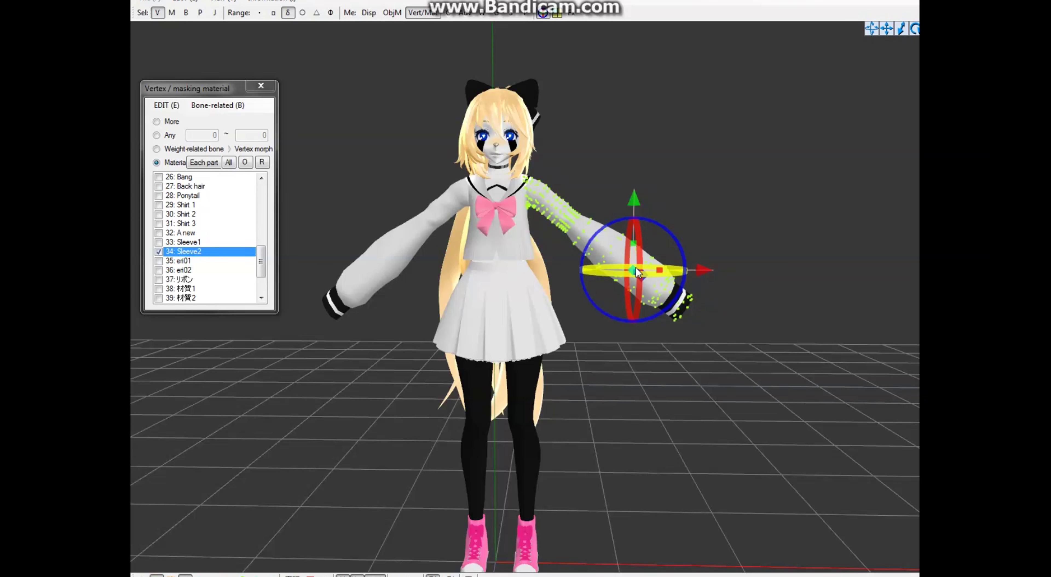
Step: Select the arm vertices of 3: Body hidden inside both sleeves and delete them
{"action": "right_click_drag", "start_coordinate": [323, 432], "coordinate": [381, 393]}
{"action": "left_click", "coordinate": [189, 244]}
{"action": "left_click", "coordinate": [188, 176]}
{"action": "left_click", "coordinate": [180, 204]}
{"action": "right_click_drag", "start_coordinate": [412, 355], "coordinate": [438, 331]}
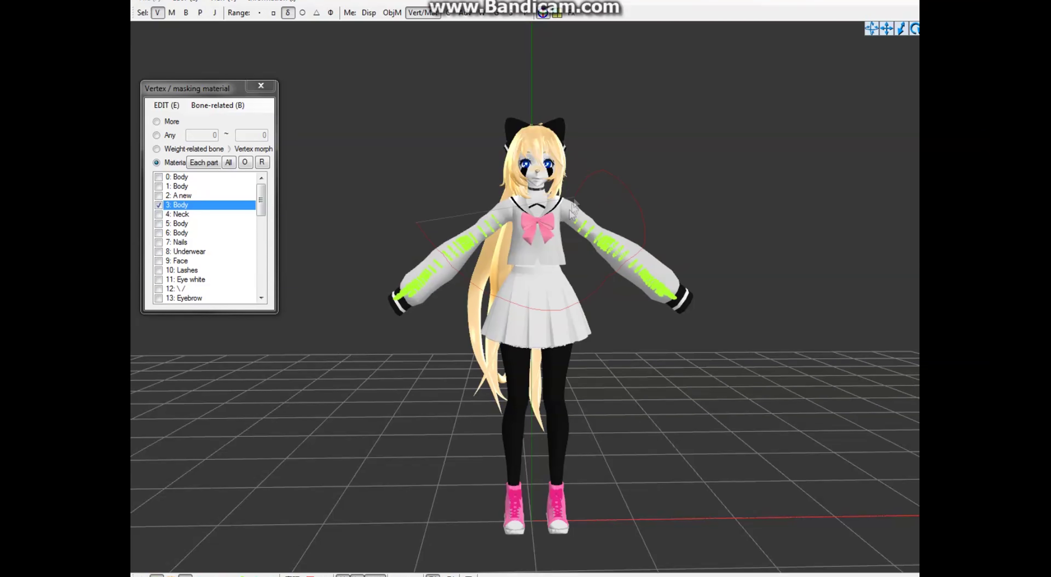
{"action": "key", "text": "Delete"}
{"action": "left_click", "coordinate": [545, 335]}
{"action": "right_click_drag", "start_coordinate": [541, 336], "coordinate": [529, 347]}
{"action": "right_click_drag", "start_coordinate": [238, 512], "coordinate": [604, 326]}
{"action": "scroll", "coordinate": [420, 321], "scroll_direction": "up", "scroll_amount": 4}
{"action": "scroll", "coordinate": [420, 321], "scroll_direction": "down", "scroll_amount": 1}
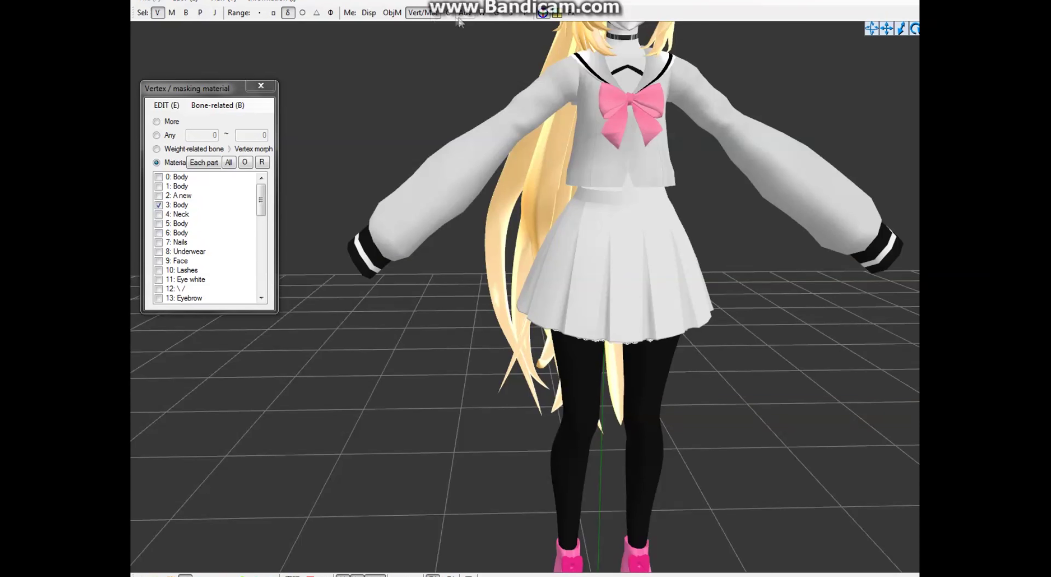
Step: Limit the vertex mask to 34: Sleeve2 and display its vertices together with the bones
{"action": "left_click", "coordinate": [159, 205]}
{"action": "left_click_drag", "start_coordinate": [262, 203], "coordinate": [262, 208]}
{"action": "right_click_drag", "start_coordinate": [469, 245], "coordinate": [487, 231]}
{"action": "left_click", "coordinate": [159, 187]}
{"action": "left_click", "coordinate": [199, 195]}
{"action": "left_click", "coordinate": [199, 187]}
{"action": "right_click_drag", "start_coordinate": [469, 347], "coordinate": [485, 331]}
{"action": "left_click", "coordinate": [202, 189]}
{"action": "middle_click_drag", "start_coordinate": [714, 131], "coordinate": [573, 123]}
{"action": "left_click", "coordinate": [156, 575]}
{"action": "left_click", "coordinate": [143, 575]}
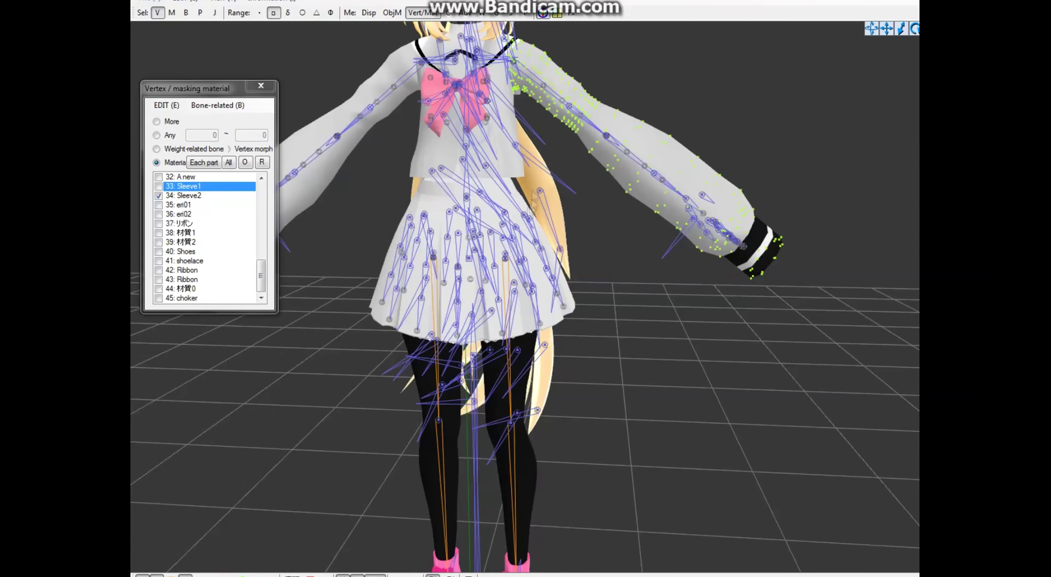
Step: Open the Weight / UV drawing tool, switch the model to the weight display and enable bone selection
{"action": "scroll", "coordinate": [532, 200], "scroll_direction": "up", "scroll_amount": 4}
{"action": "middle_click_drag", "start_coordinate": [457, 286], "coordinate": [306, 483]}
{"action": "right_click_drag", "start_coordinate": [306, 484], "coordinate": [325, 485]}
{"action": "left_click", "coordinate": [481, 13]}
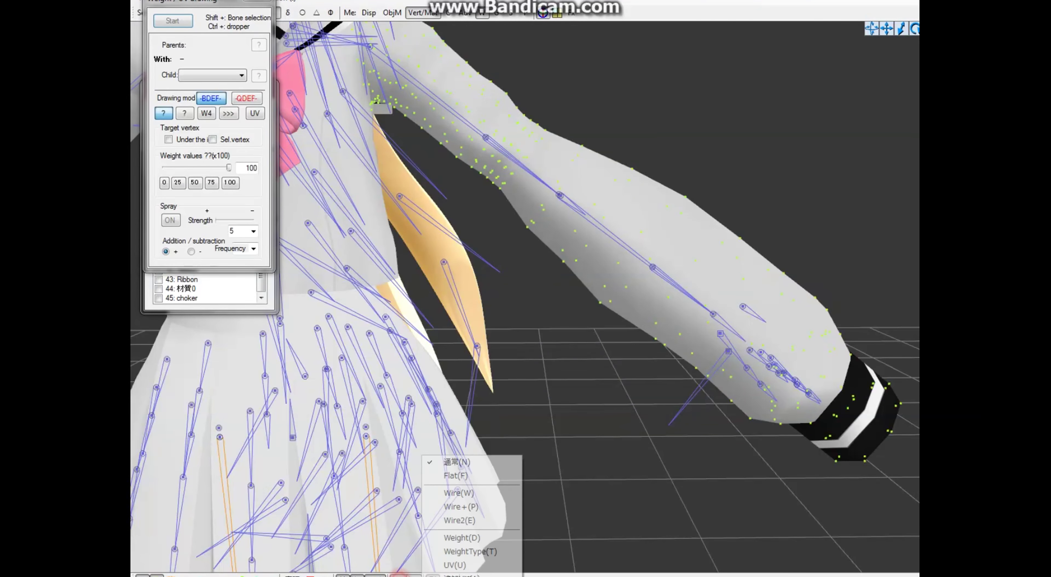
{"action": "scroll", "coordinate": [466, 287], "scroll_direction": "down", "scroll_amount": 3}
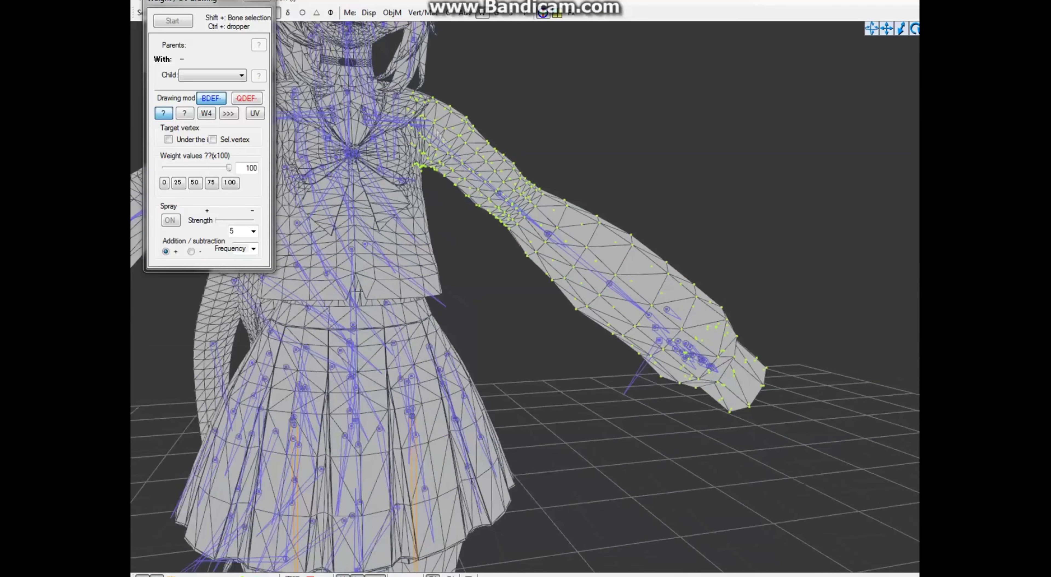
{"action": "scroll", "coordinate": [467, 288], "scroll_direction": "up", "scroll_amount": 2}
{"action": "left_click_drag", "start_coordinate": [443, 212], "coordinate": [446, 214]}
{"action": "left_click_drag", "start_coordinate": [211, 1], "coordinate": [225, 91]}
{"action": "left_click", "coordinate": [186, 12]}
Step: Select bone 54: 左腕 and paint weight value 100 over Sleeve2's upper arm
{"action": "left_click_drag", "start_coordinate": [430, 198], "coordinate": [445, 213]}
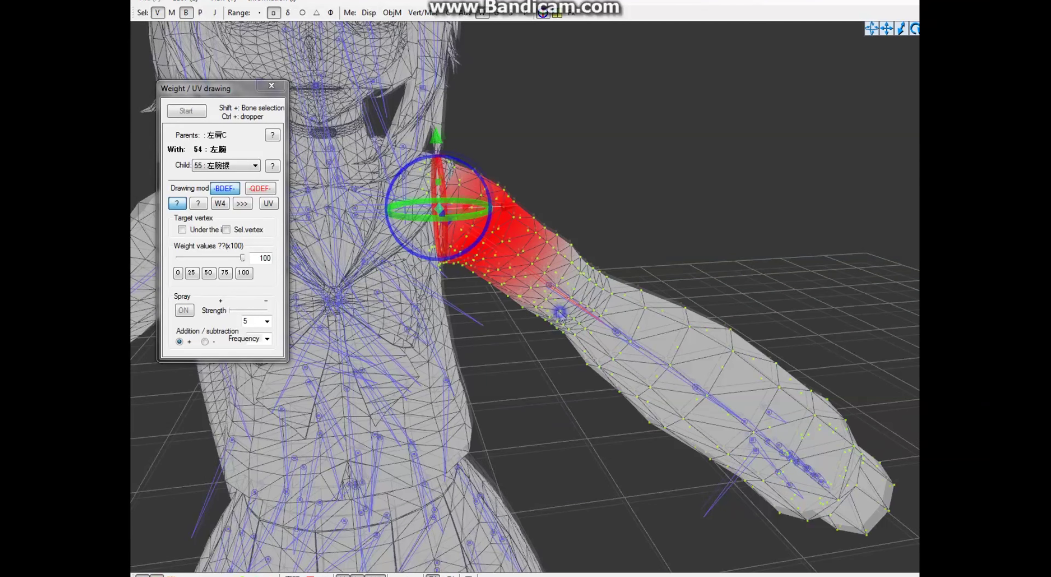
{"action": "right_click_drag", "start_coordinate": [559, 312], "coordinate": [502, 281]}
{"action": "left_click", "coordinate": [201, 114]}
{"action": "right_click_drag", "start_coordinate": [438, 273], "coordinate": [455, 261]}
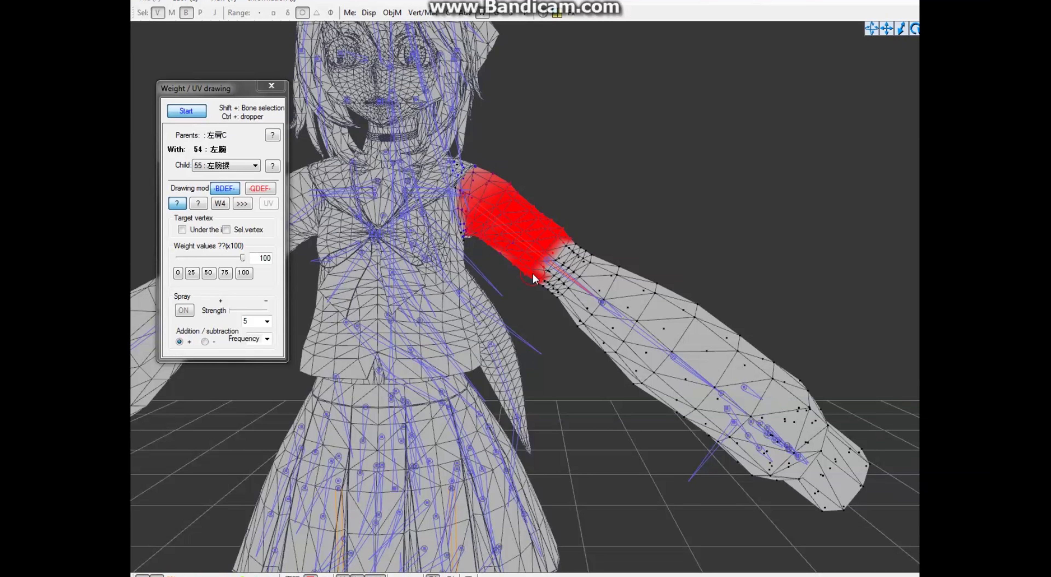
{"action": "scroll", "coordinate": [556, 288], "scroll_direction": "up", "scroll_amount": 3}
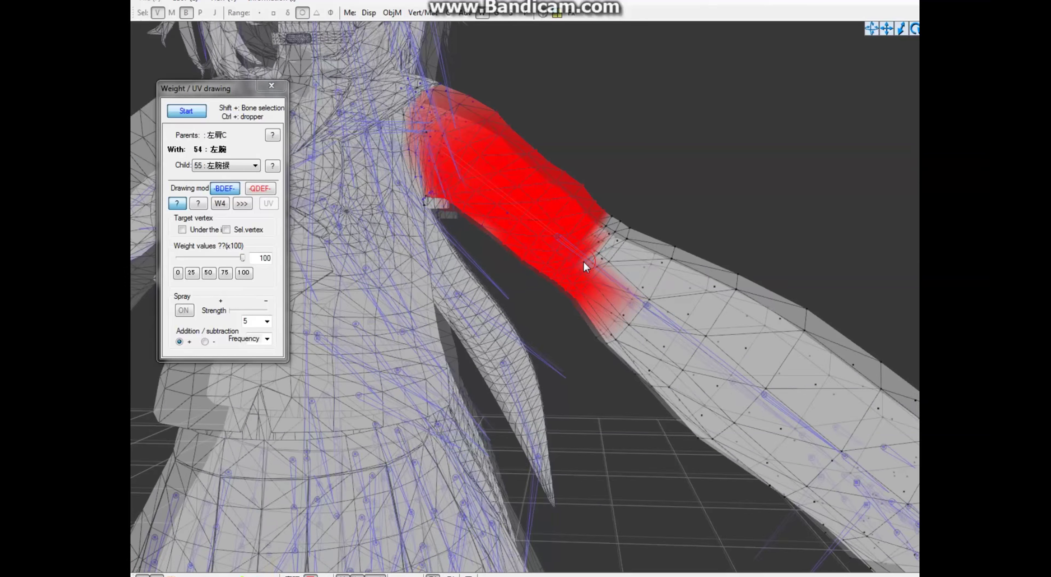
Step: Paint the 左腕 weight at 50 around Sleeve2's elbow, and at 100 on the remaining upper-arm vertices
{"action": "left_click", "coordinate": [214, 270]}
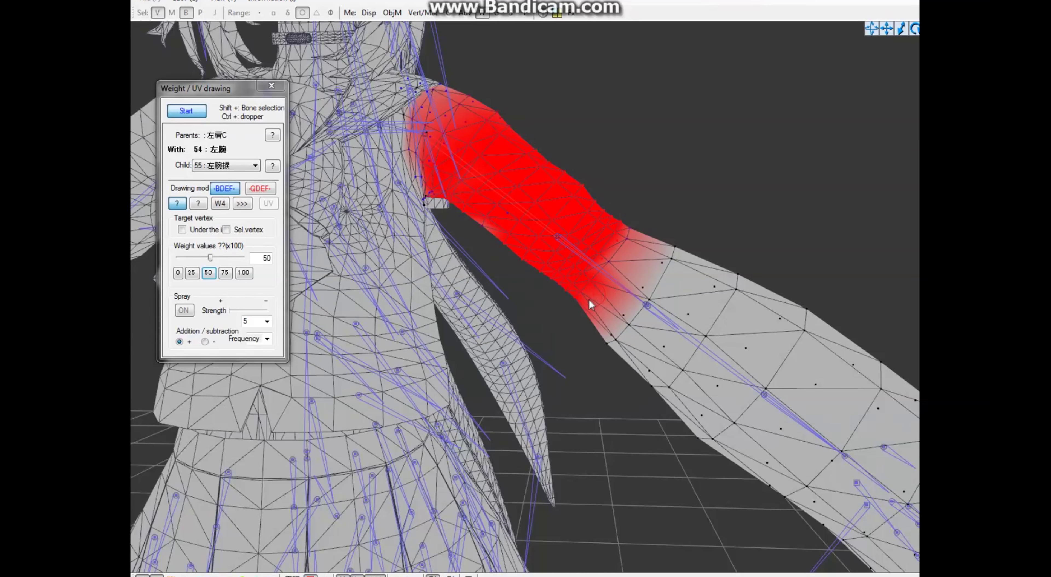
{"action": "right_click_drag", "start_coordinate": [574, 324], "coordinate": [492, 319]}
{"action": "right_click_drag", "start_coordinate": [470, 245], "coordinate": [598, 227]}
{"action": "middle_click_drag", "start_coordinate": [599, 228], "coordinate": [570, 235]}
{"action": "left_click", "coordinate": [246, 270]}
{"action": "left_click_drag", "start_coordinate": [571, 224], "coordinate": [636, 194]}
{"action": "right_click_drag", "start_coordinate": [635, 193], "coordinate": [656, 201]}
{"action": "left_click", "coordinate": [595, 124]}
Step: Pick the bone at the elbow of the character's left sleeve as the next target for weight painting
{"action": "scroll", "coordinate": [596, 204], "scroll_direction": "down", "scroll_amount": 3}
{"action": "middle_click_drag", "start_coordinate": [685, 319], "coordinate": [596, 322]}
{"action": "right_click_drag", "start_coordinate": [596, 323], "coordinate": [532, 309]}
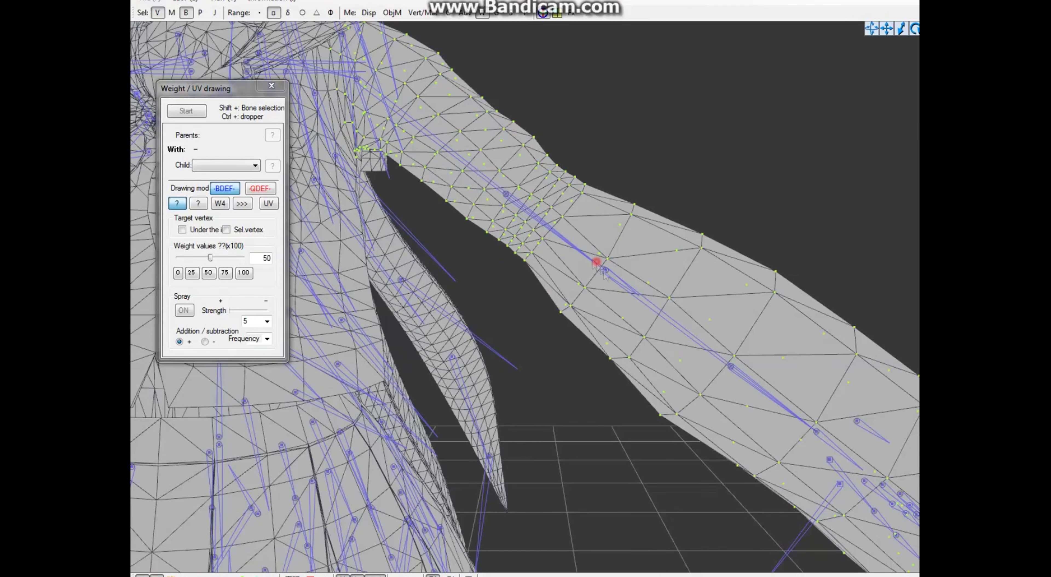
{"action": "left_click", "coordinate": [600, 266], "text": "shift"}
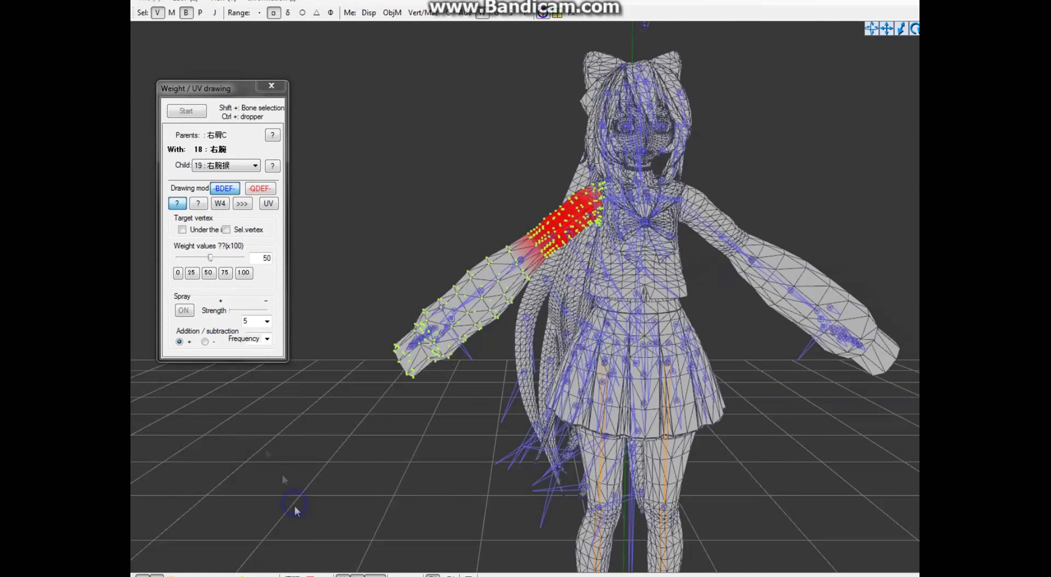
Step: Save the model in the Tia folder as a new PMX file named TEST 1
{"action": "left_click", "coordinate": [245, 502]}
{"action": "left_click", "coordinate": [322, 59]}
{"action": "left_click", "coordinate": [356, 105]}
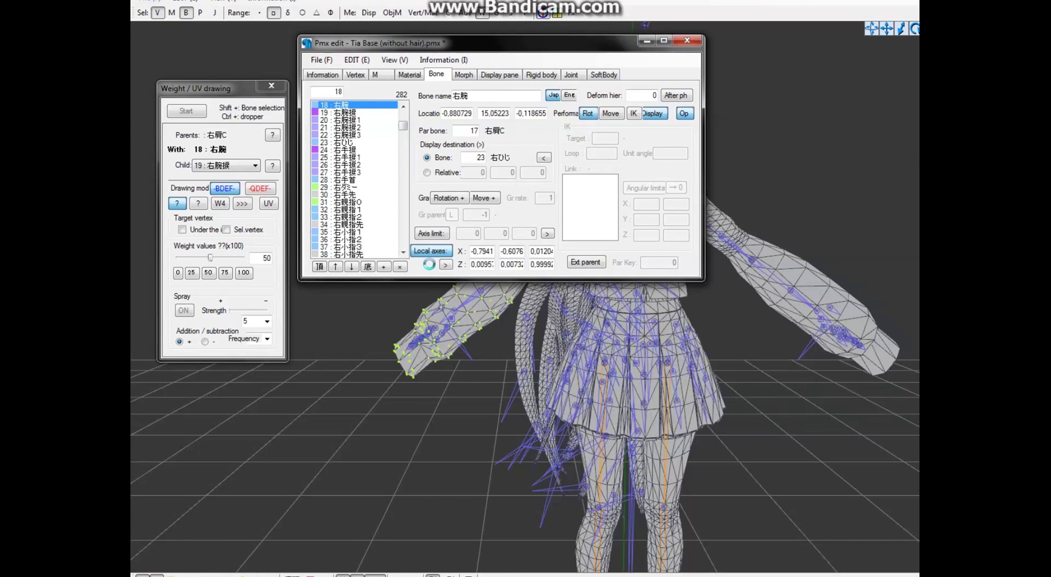
{"action": "left_click", "coordinate": [435, 366]}
{"action": "left_click", "coordinate": [424, 390]}
{"action": "left_click", "coordinate": [457, 352]}
{"action": "type", "text": "TEST  "}
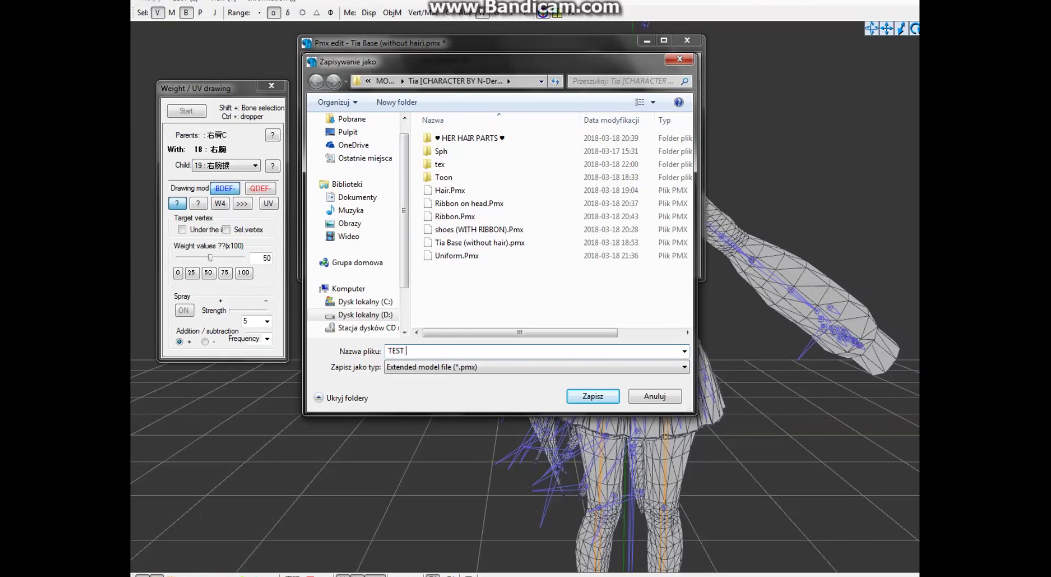
{"action": "type", "text": "1"}
{"action": "key", "text": "Return"}
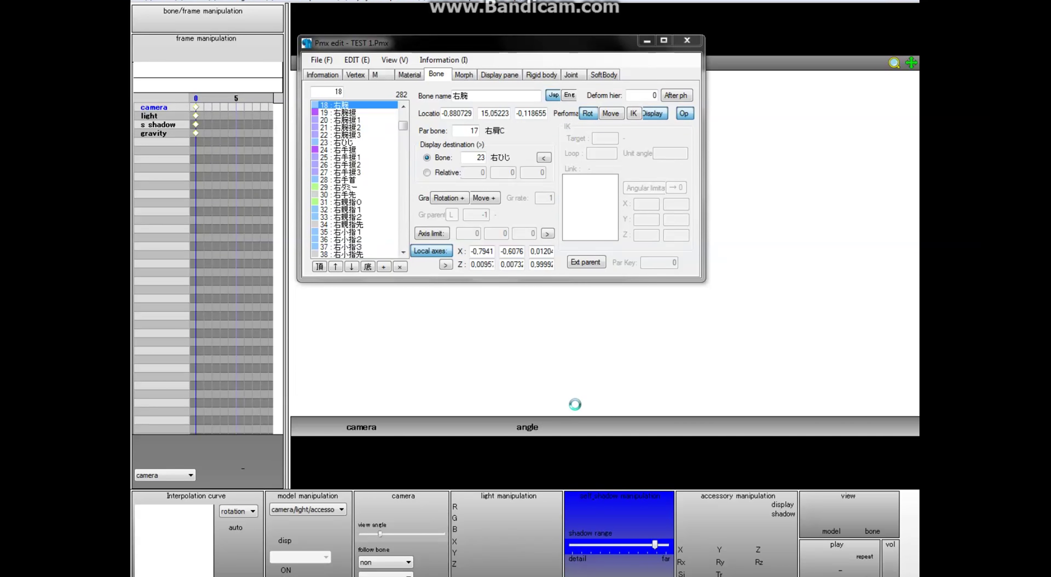
Step: Switch to MikuMikuDance, load TEST 1.Pmx from the Tia folder as a test, and close the program
{"action": "left_click", "coordinate": [647, 41]}
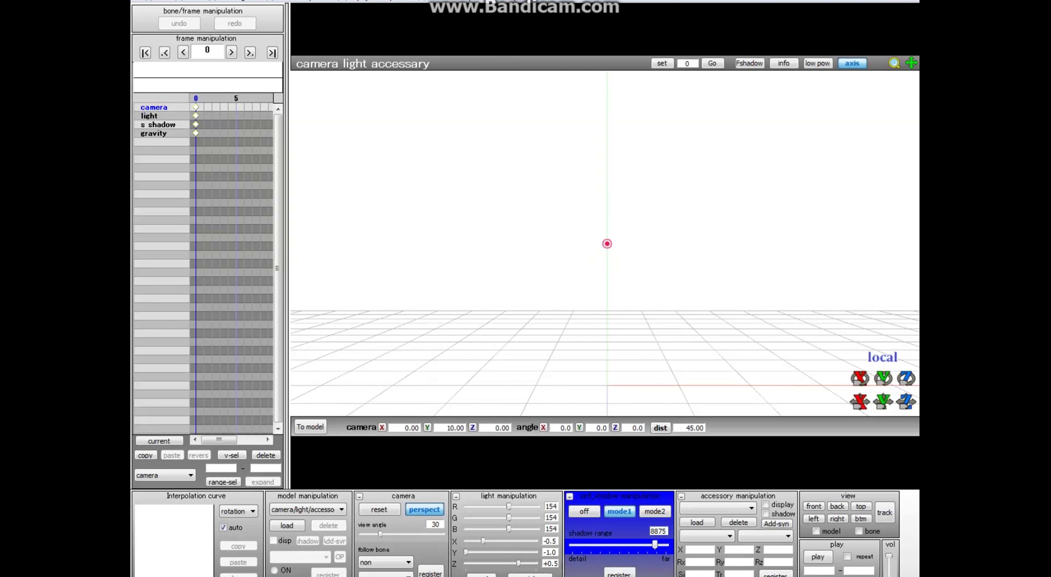
{"action": "left_click", "coordinate": [190, 537]}
{"action": "left_click", "coordinate": [297, 151]}
{"action": "left_click_drag", "start_coordinate": [247, 365], "coordinate": [559, 344]}
{"action": "left_click", "coordinate": [562, 345]}
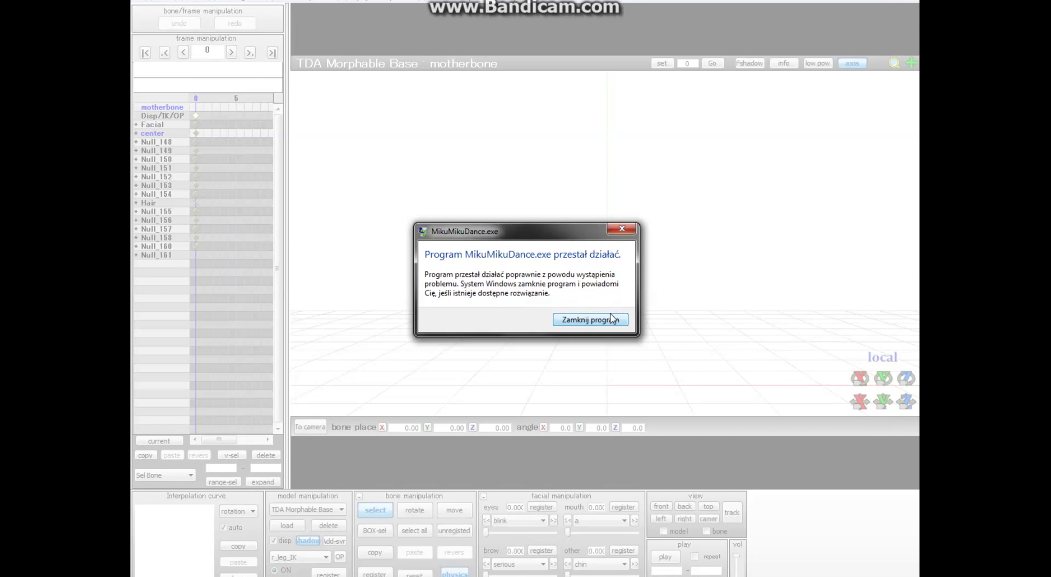
{"action": "left_click", "coordinate": [606, 319]}
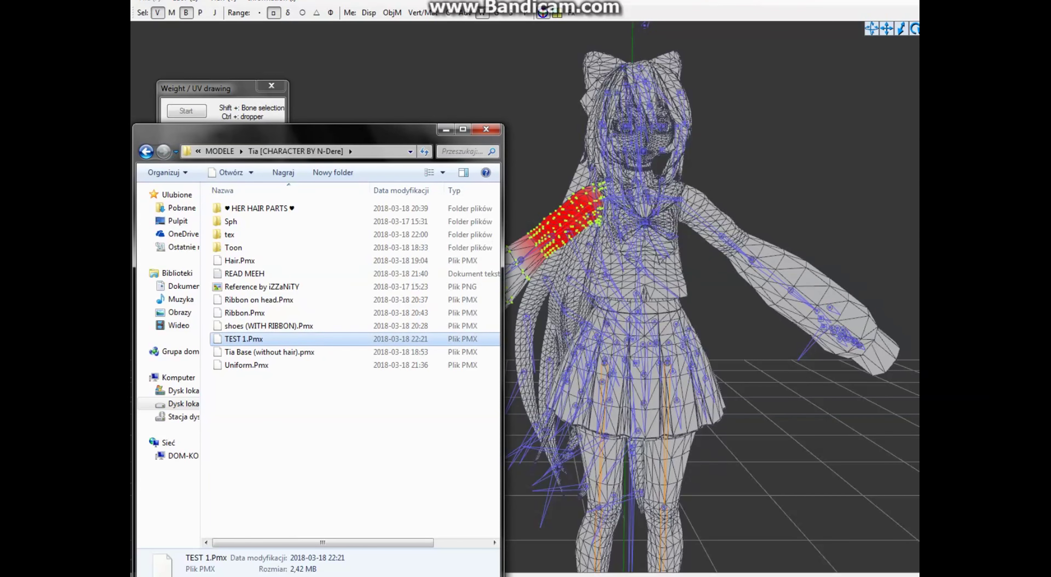
Step: Try loading a second model file from the Tia folder in MikuMikuDance and close the program
{"action": "left_click", "coordinate": [295, 395]}
{"action": "left_click_drag", "start_coordinate": [243, 338], "coordinate": [530, 314]}
{"action": "left_click", "coordinate": [510, 319]}
{"action": "left_click", "coordinate": [509, 324]}
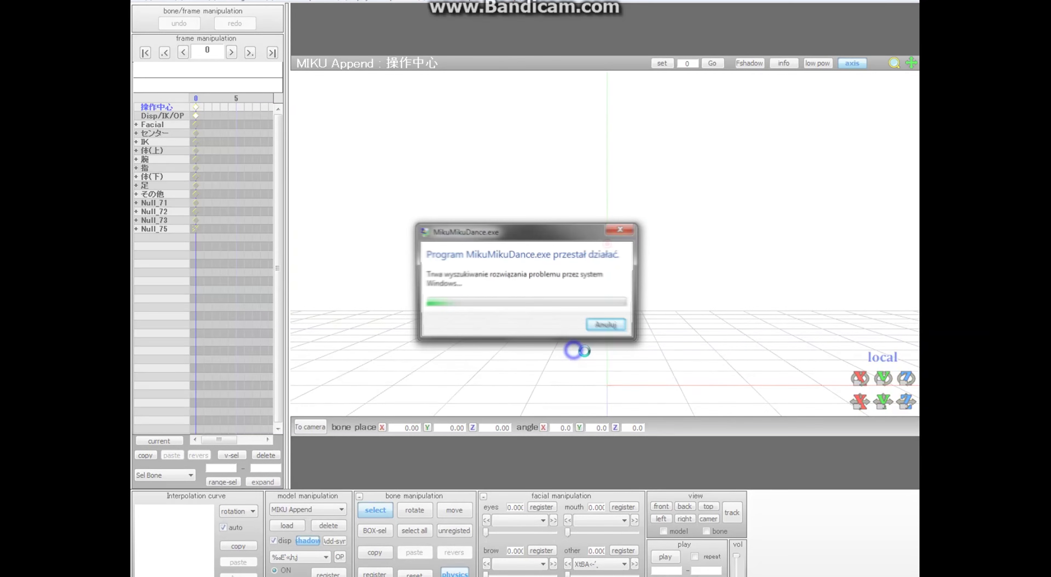
{"action": "left_click", "coordinate": [606, 322]}
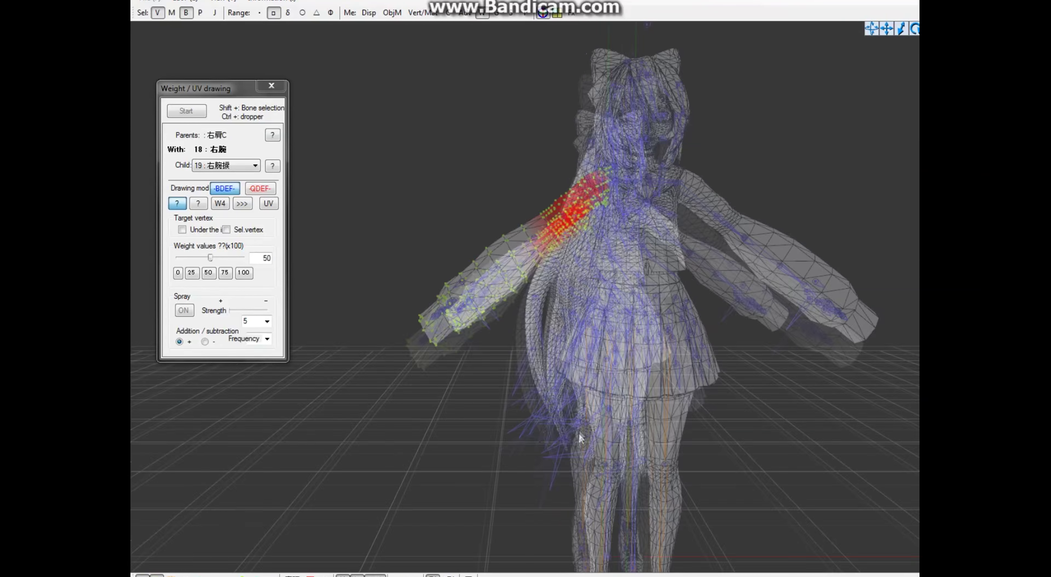
Step: Turn off the vertex, wireframe and bone display in the PMX view to inspect the textured model
{"action": "right_click_drag", "start_coordinate": [563, 409], "coordinate": [576, 428]}
{"action": "left_click", "coordinate": [143, 575]}
{"action": "middle_click_drag", "start_coordinate": [575, 428], "coordinate": [479, 383]}
{"action": "left_click", "coordinate": [156, 575]}
{"action": "left_click", "coordinate": [408, 575]}
{"action": "left_click", "coordinate": [469, 465]}
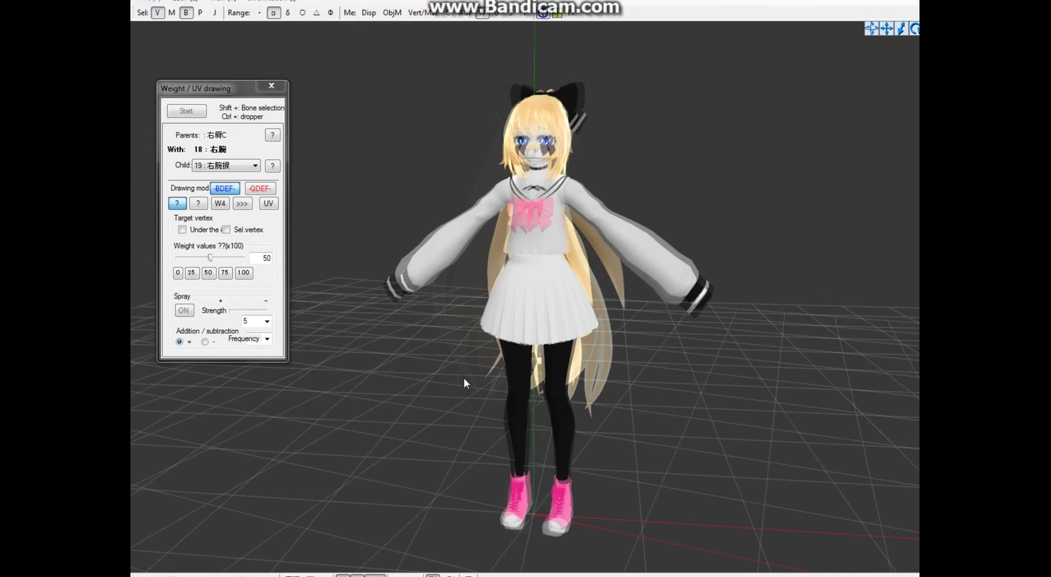
Step: Keep only the Sleeve1 and Sleeve2 materials in the model by masking and deleting the parts of all other materials
{"action": "left_click", "coordinate": [423, 12]}
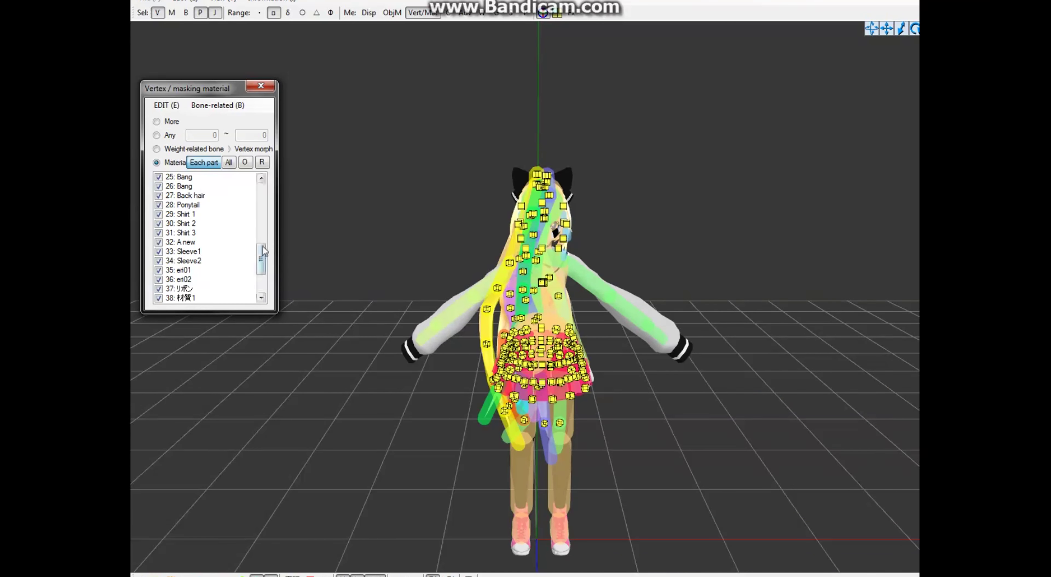
{"action": "scroll", "coordinate": [293, 277], "scroll_direction": "down", "scroll_amount": 2}
{"action": "right_click", "coordinate": [199, 196]}
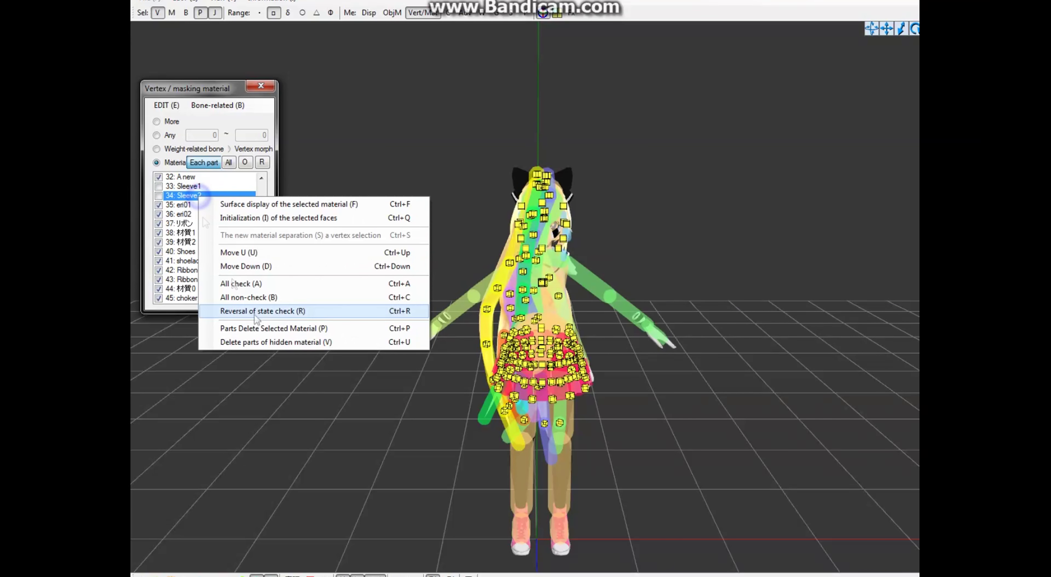
{"action": "left_click", "coordinate": [245, 311]}
{"action": "right_click", "coordinate": [229, 260]}
{"action": "left_click", "coordinate": [303, 399]}
{"action": "left_click", "coordinate": [564, 328]}
{"action": "left_click", "coordinate": [574, 326]}
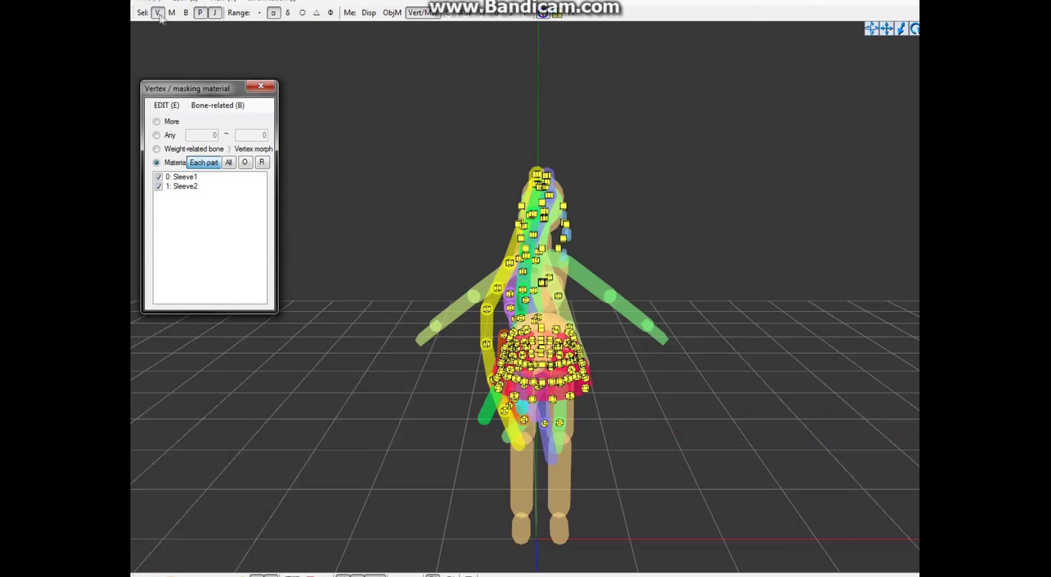
Step: Select all rigid bodies and joints around the sleeves and delete them
{"action": "left_click_drag", "start_coordinate": [162, 28], "coordinate": [767, 511]}
{"action": "key", "text": "Delete"}
{"action": "key", "text": "Return"}
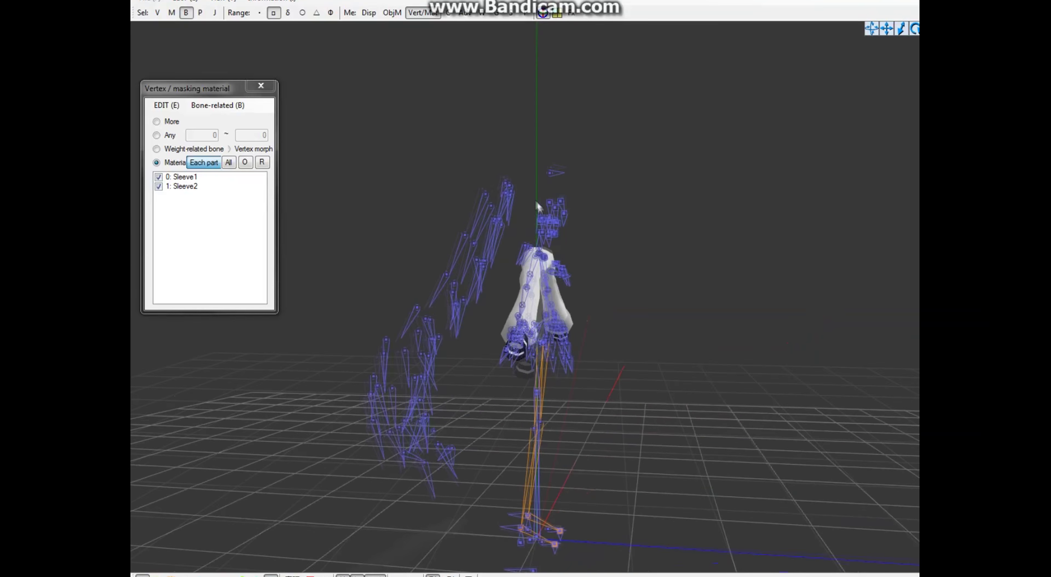
Step: Try to delete the bones from 左髪0601 through the end of the bone list
{"action": "left_click", "coordinate": [244, 518]}
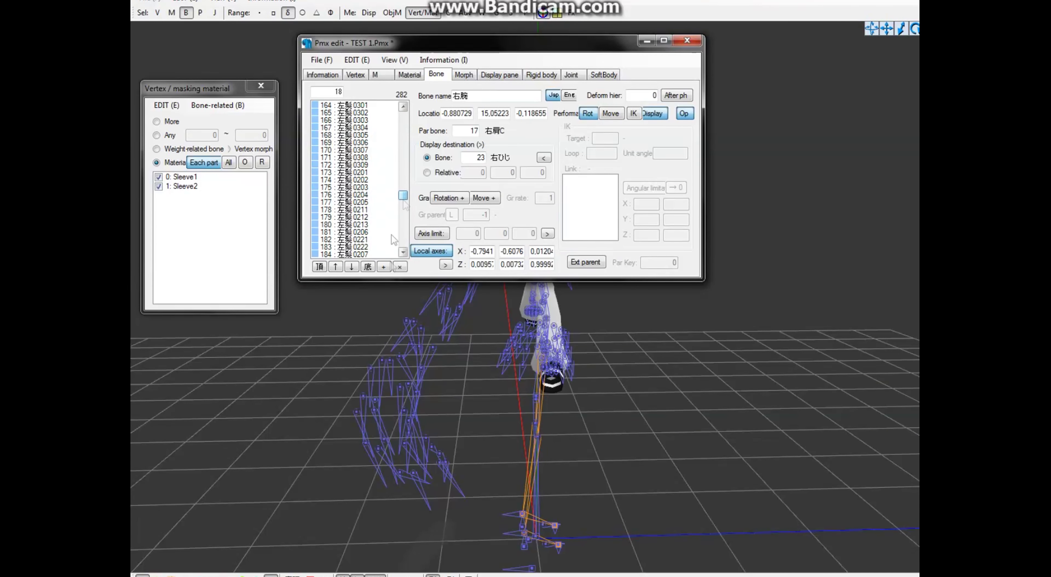
{"action": "left_click_drag", "start_coordinate": [394, 280], "coordinate": [394, 473]}
{"action": "left_click_drag", "start_coordinate": [403, 327], "coordinate": [419, 258]}
{"action": "left_click_drag", "start_coordinate": [359, 329], "coordinate": [363, 464]}
{"action": "right_click_drag", "start_coordinate": [812, 334], "coordinate": [609, 392]}
{"action": "key", "text": "Delete"}
{"action": "left_click", "coordinate": [538, 331]}
Step: Save the sleeves-only model in the Tia folder as shuighuh
{"action": "left_click", "coordinate": [244, 518]}
{"action": "left_click", "coordinate": [323, 59]}
{"action": "left_click", "coordinate": [344, 104]}
{"action": "left_click", "coordinate": [438, 367]}
{"action": "left_click", "coordinate": [432, 392]}
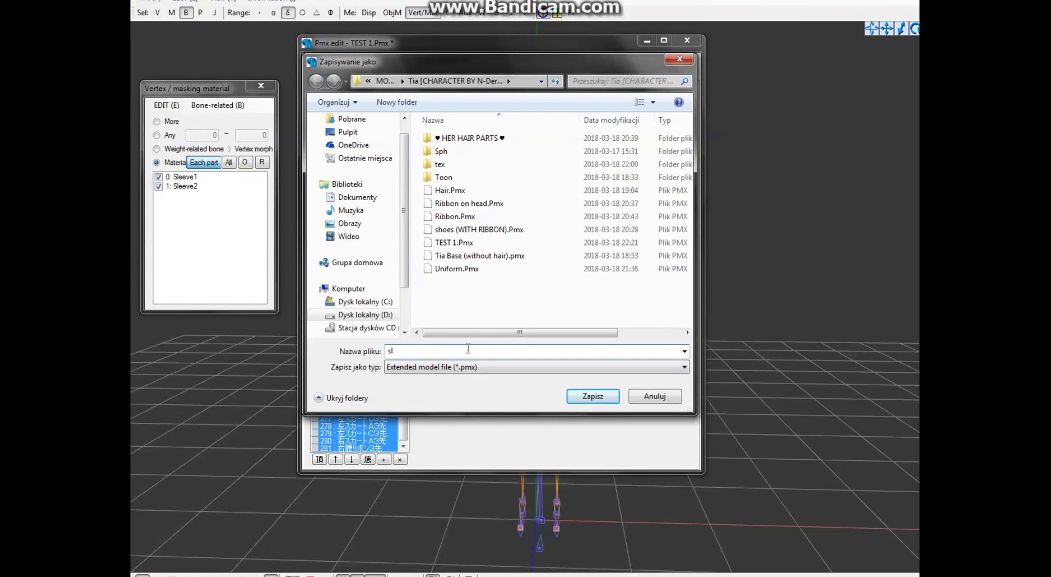
{"action": "type", "text": "shuighuh"}
{"action": "key", "text": "Return"}
Step: Browse the model parts library to the -Dress folder inside •FEMALE• > •Dress, jeans, skirt etc and look through its outfits
{"action": "mouse_move", "coordinate": [338, 574]}
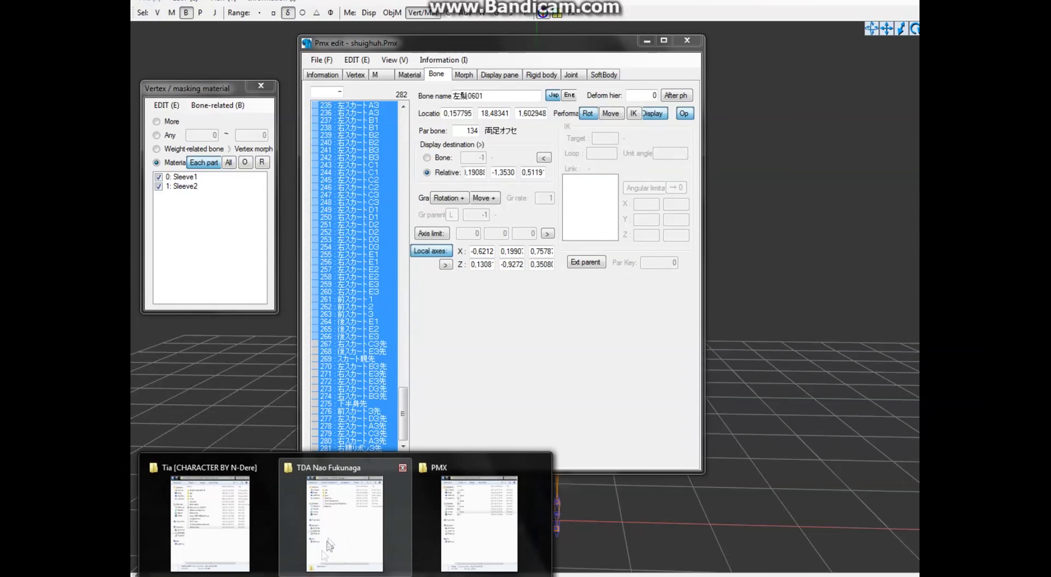
{"action": "left_click", "coordinate": [329, 545]}
{"action": "left_click", "coordinate": [567, 75]}
{"action": "left_click", "coordinate": [572, 74]}
{"action": "double_click", "coordinate": [605, 169]}
{"action": "double_click", "coordinate": [603, 155]}
{"action": "double_click", "coordinate": [601, 152]}
{"action": "double_click", "coordinate": [599, 146]}
{"action": "double_click", "coordinate": [602, 132]}
{"action": "double_click", "coordinate": [609, 131]}
{"action": "double_click", "coordinate": [622, 141]}
{"action": "scroll", "coordinate": [653, 368], "scroll_direction": "down", "scroll_amount": 6}
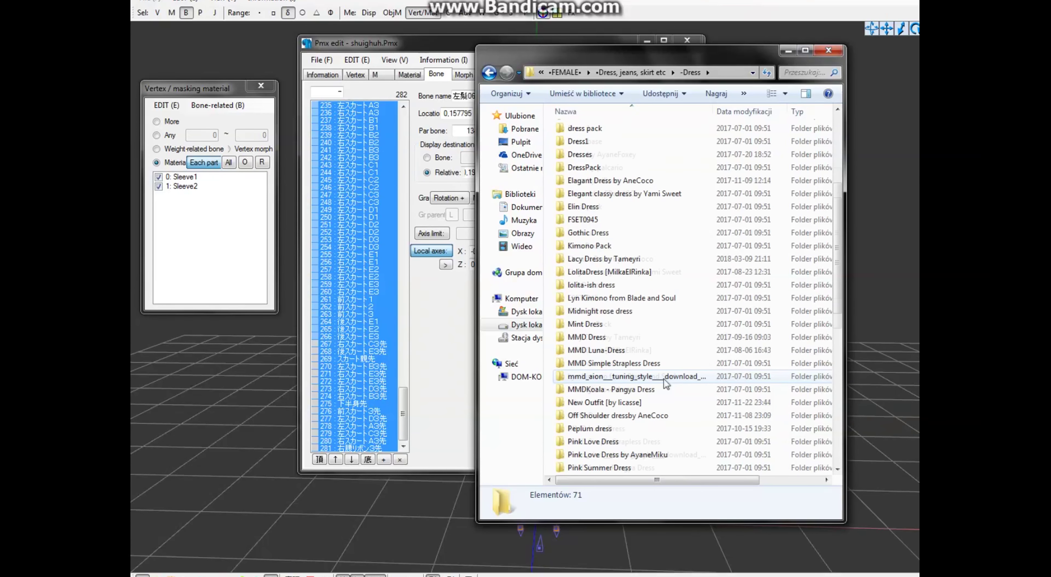
{"action": "scroll", "coordinate": [635, 407], "scroll_direction": "down", "scroll_amount": 5}
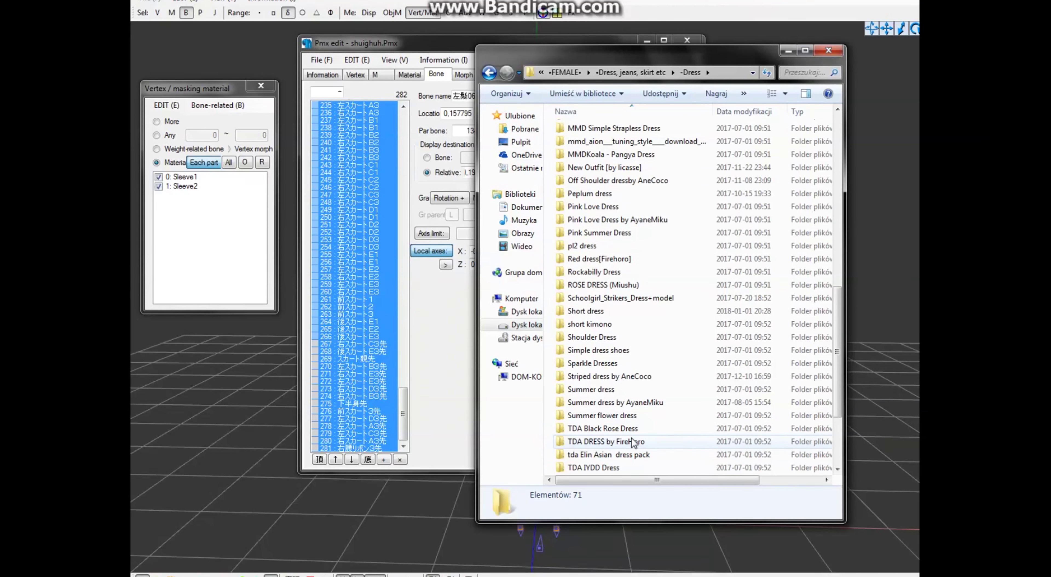
Step: Check the outfit folders at the end of the list and open Normal (Short & Winter).pmx in the editor
{"action": "scroll", "coordinate": [641, 451], "scroll_direction": "down", "scroll_amount": 2}
{"action": "double_click", "coordinate": [648, 466]}
{"action": "key", "text": "BackSpace"}
{"action": "double_click", "coordinate": [648, 416]}
{"action": "key", "text": "BackSpace"}
{"action": "double_click", "coordinate": [650, 416]}
{"action": "left_click_drag", "start_coordinate": [632, 235], "coordinate": [686, 204]}
{"action": "left_click_drag", "start_coordinate": [590, 221], "coordinate": [436, 213]}
{"action": "left_click", "coordinate": [519, 326]}
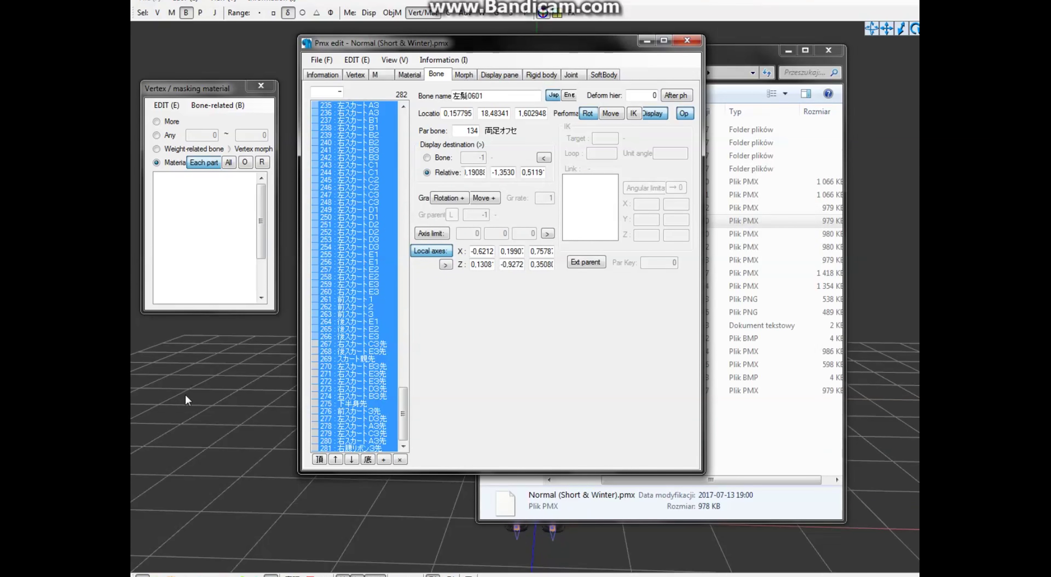
Step: Hide the Sleeve1 and Sleeve2 materials of the school uniform with the vertex mask
{"action": "left_click", "coordinate": [187, 397]}
{"action": "scroll", "coordinate": [216, 238], "scroll_direction": "down", "scroll_amount": 2}
{"action": "double_click", "coordinate": [192, 223]}
{"action": "right_click", "coordinate": [195, 251]}
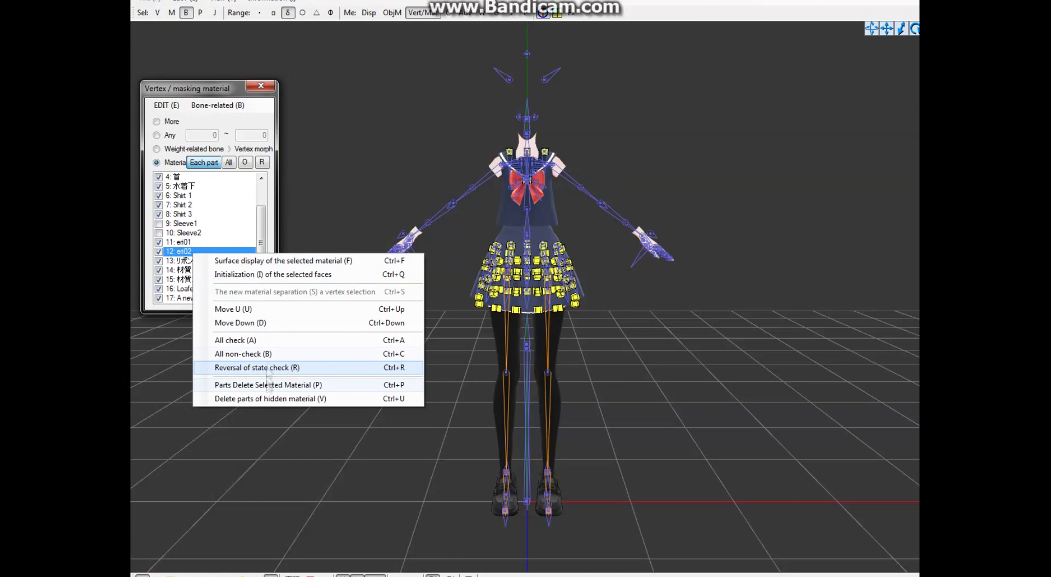
{"action": "left_click", "coordinate": [266, 226]}
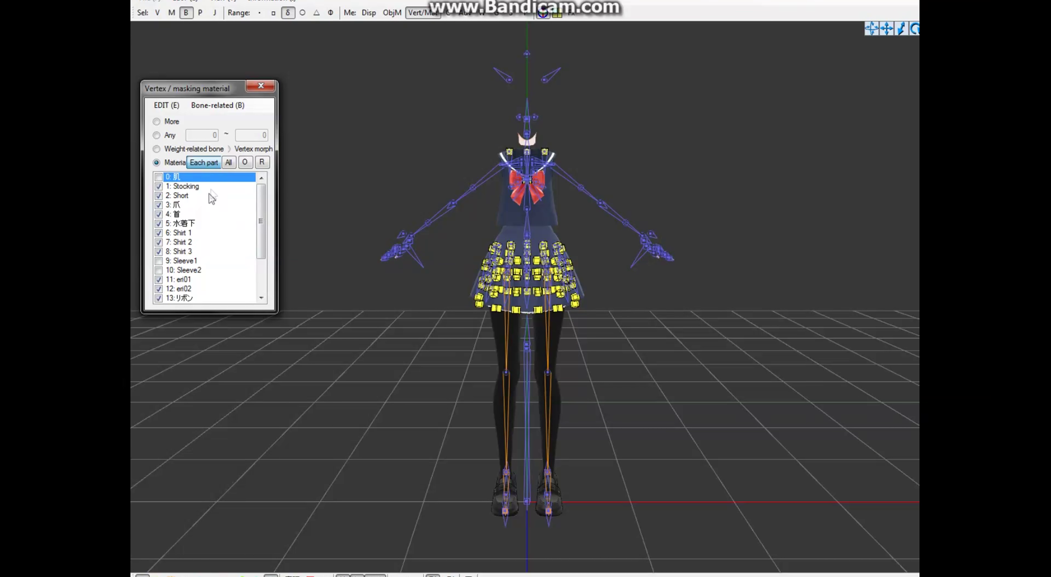
Step: Also hide 肌, Stocking, Short, 爪, 首 and the loafers, and delete the parts of all hidden materials
{"action": "left_click", "coordinate": [209, 187]}
{"action": "left_click", "coordinate": [204, 196]}
{"action": "left_click", "coordinate": [188, 206]}
{"action": "left_click_drag", "start_coordinate": [259, 207], "coordinate": [263, 223]}
{"action": "double_click", "coordinate": [177, 206]}
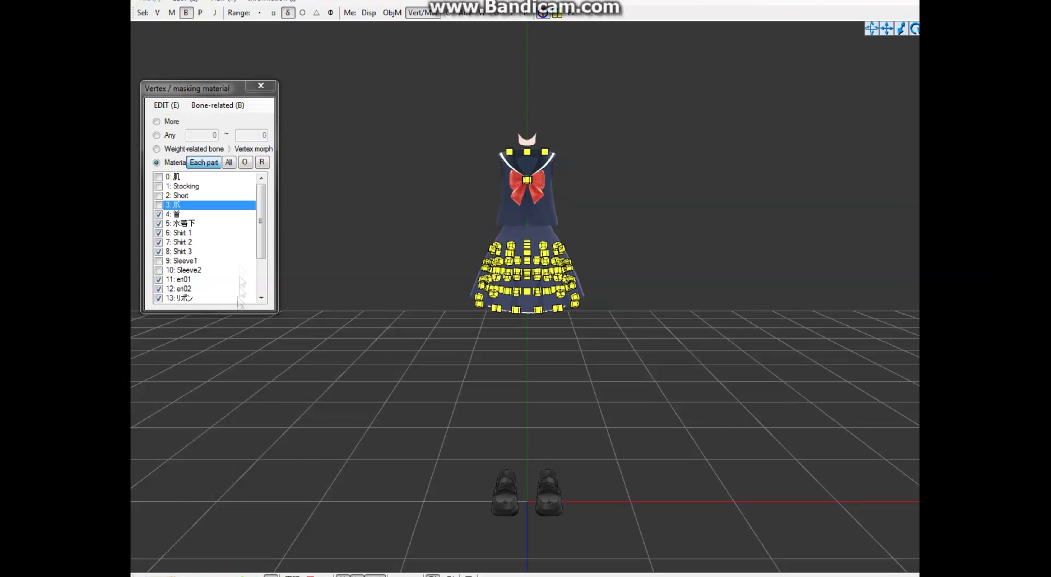
{"action": "double_click", "coordinate": [180, 215]}
{"action": "double_click", "coordinate": [189, 270]}
{"action": "mouse_move", "coordinate": [351, 300]}
{"action": "right_mouse_down"}
{"action": "mouse_move", "coordinate": [481, 306]}
{"action": "mouse_move", "coordinate": [351, 294]}
{"action": "right_mouse_up"}
{"action": "right_click", "coordinate": [214, 242]}
{"action": "left_click", "coordinate": [302, 387]}
{"action": "left_click", "coordinate": [568, 333]}
Step: Make vertices the only selectable elements and adjust the display toggles for the remaining uniform
{"action": "left_click", "coordinate": [214, 15]}
{"action": "left_click", "coordinate": [213, 14]}
{"action": "left_click", "coordinate": [203, 15]}
{"action": "left_click", "coordinate": [203, 14]}
{"action": "left_click", "coordinate": [158, 14]}
{"action": "scroll", "coordinate": [424, 438], "scroll_direction": "down", "scroll_amount": 2}
{"action": "left_click", "coordinate": [213, 574]}
{"action": "left_click", "coordinate": [213, 574]}
{"action": "left_click", "coordinate": [229, 575]}
Step: Save the sleeveless uniform in the Tia folder as Uniform2
{"action": "left_click", "coordinate": [321, 58]}
{"action": "left_click", "coordinate": [345, 119]}
{"action": "left_click", "coordinate": [414, 367]}
{"action": "left_click", "coordinate": [416, 388]}
{"action": "left_click", "coordinate": [460, 281]}
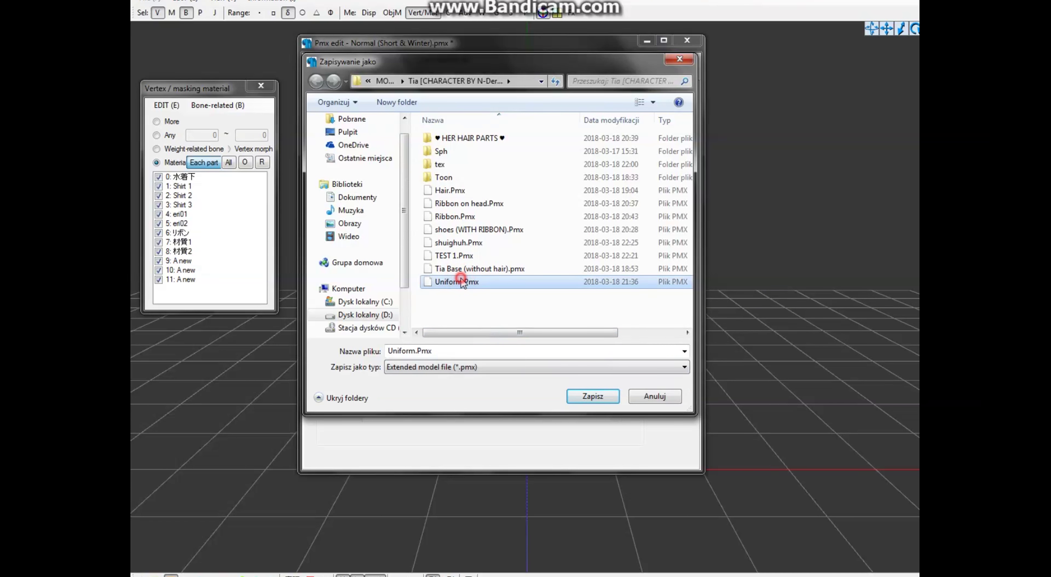
{"action": "left_click", "coordinate": [416, 353]}
{"action": "type", "text": "2"}
{"action": "key", "text": "Return"}
Step: Open Tia Base (without hair).pmx from the Tia folder in the editor
{"action": "left_click", "coordinate": [243, 542]}
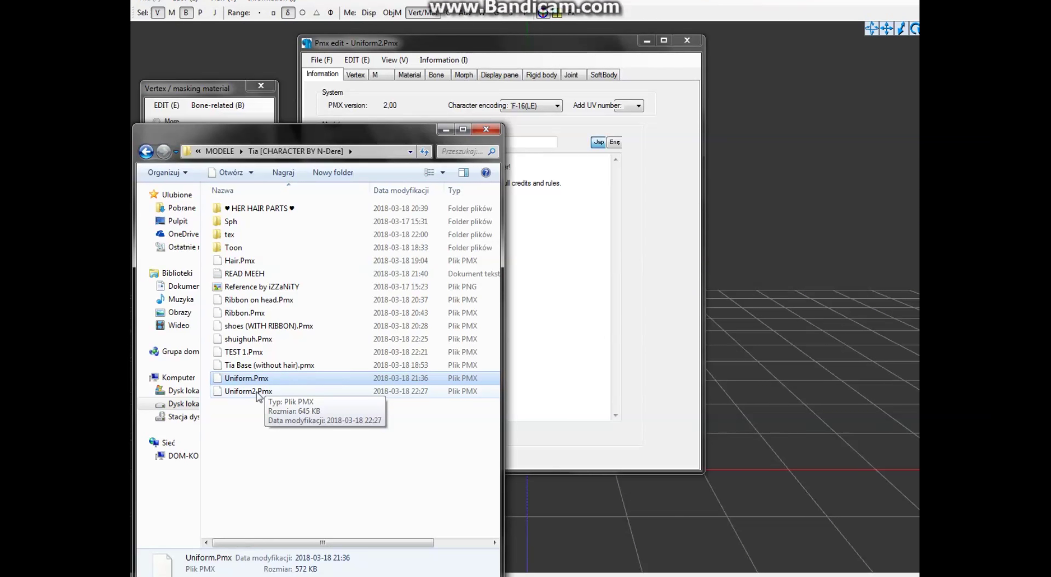
{"action": "left_click_drag", "start_coordinate": [258, 393], "coordinate": [796, 419]}
{"action": "left_click", "coordinate": [583, 322]}
{"action": "left_click", "coordinate": [296, 381]}
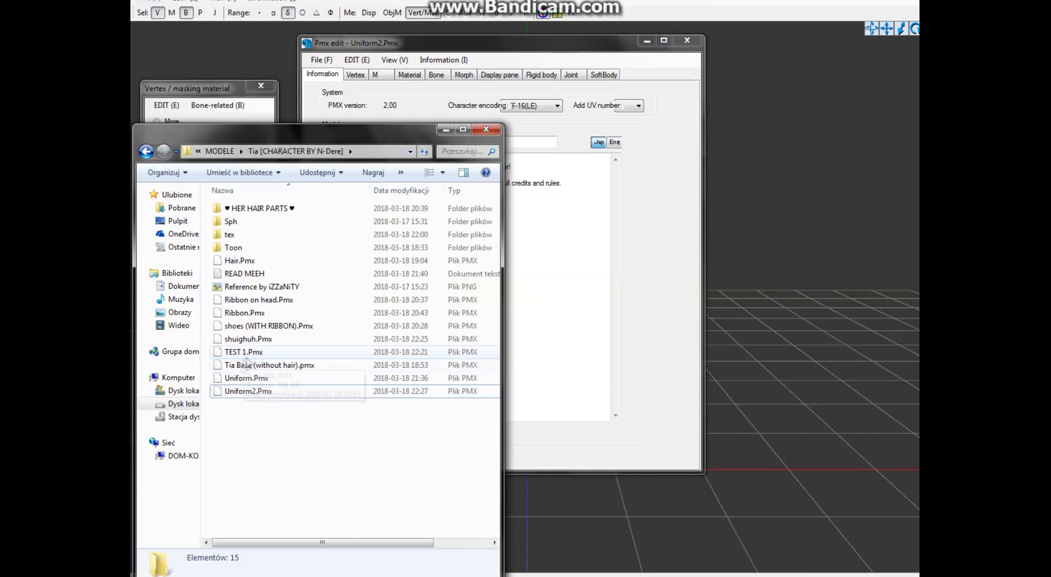
{"action": "left_click_drag", "start_coordinate": [266, 364], "coordinate": [749, 376]}
{"action": "left_click", "coordinate": [535, 321]}
{"action": "left_click", "coordinate": [793, 289]}
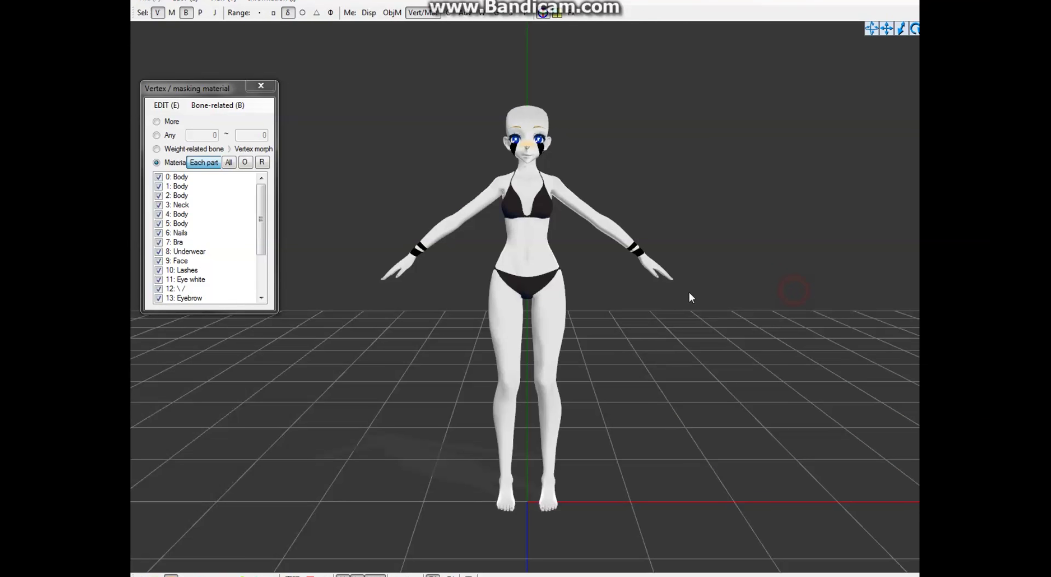
Step: Select all of the base model's vertices, bones, rigid bodies and joints and move it sideways along X, clear of the origin
{"action": "scroll", "coordinate": [690, 295], "scroll_direction": "down", "scroll_amount": 3}
{"action": "right_click", "coordinate": [185, 217]}
{"action": "left_click", "coordinate": [304, 147]}
{"action": "left_click_drag", "start_coordinate": [261, 210], "coordinate": [261, 254]}
{"action": "left_click", "coordinate": [200, 13]}
{"action": "left_click", "coordinate": [215, 13]}
{"action": "key", "text": "ctrl+a"}
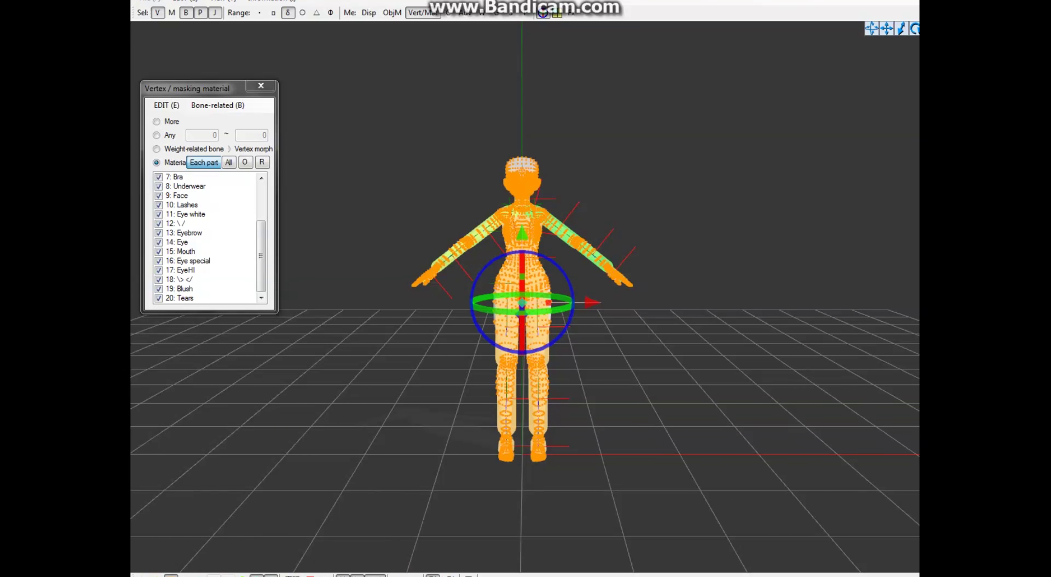
{"action": "left_click_drag", "start_coordinate": [592, 302], "coordinate": [204, 306]}
Step: Append Uniform2.Pmx from the Tia folder to the Tia base model
{"action": "left_click", "coordinate": [237, 572]}
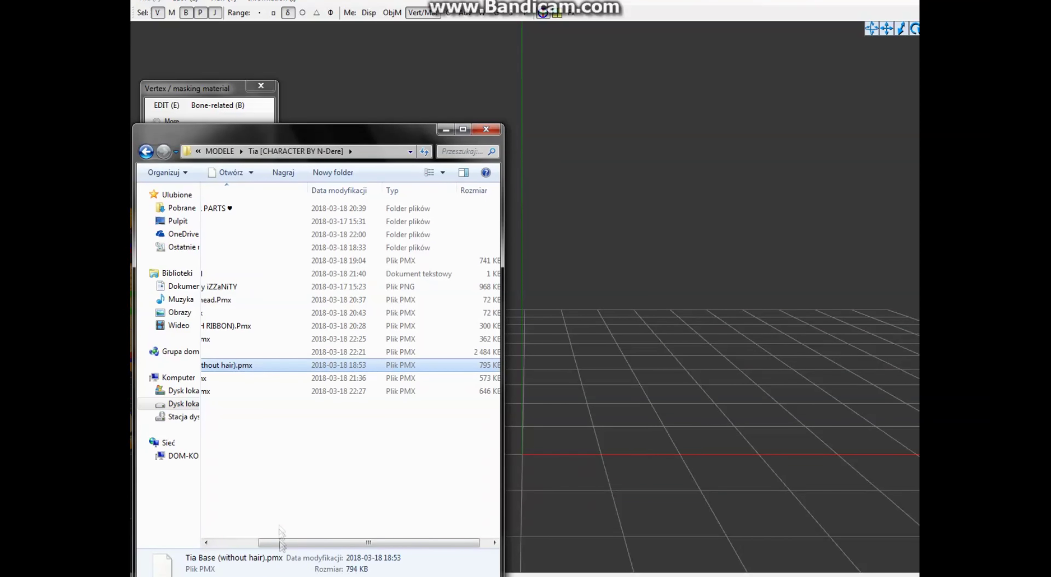
{"action": "left_click_drag", "start_coordinate": [284, 543], "coordinate": [240, 542]}
{"action": "left_click", "coordinate": [249, 378]}
{"action": "left_click", "coordinate": [536, 323]}
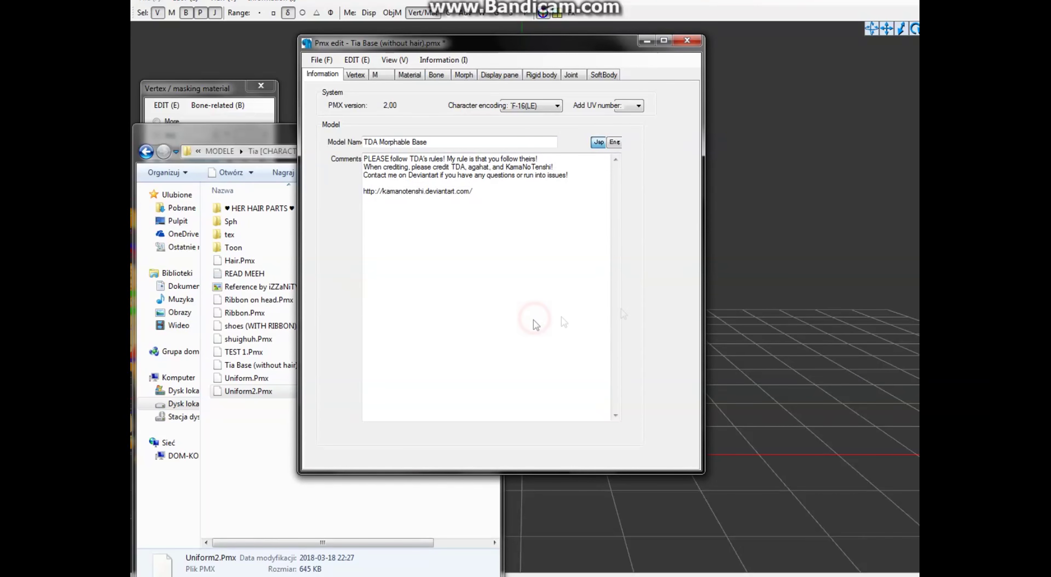
Step: Edit the texture and toon settings of the added uniform materials, from 21: 水着下 to 32: A new
{"action": "left_click", "coordinate": [362, 262]}
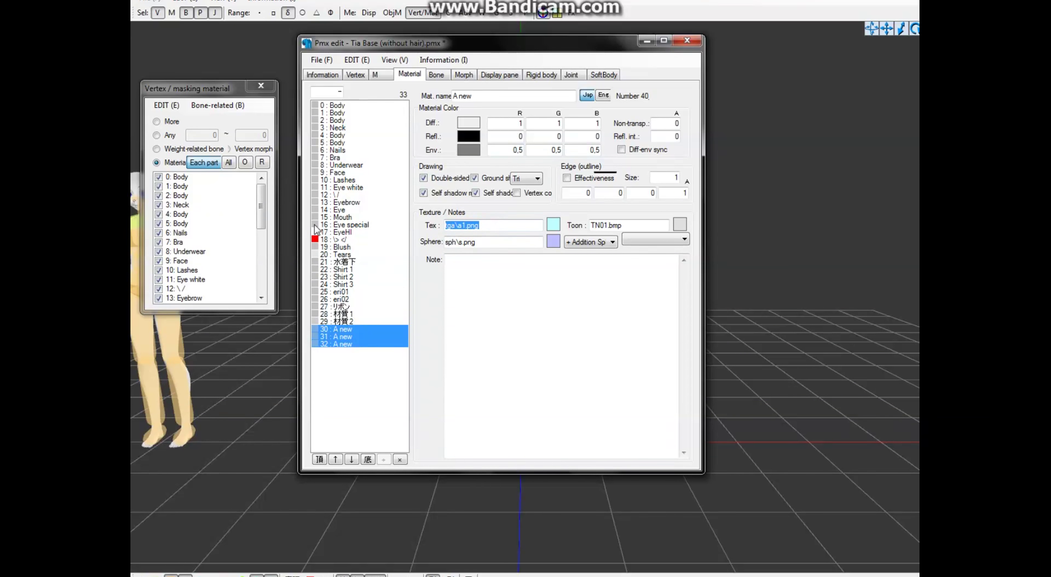
{"action": "left_click", "coordinate": [349, 331]}
{"action": "left_click", "coordinate": [890, 248]}
{"action": "scroll", "coordinate": [889, 248], "scroll_direction": "down", "scroll_amount": 3}
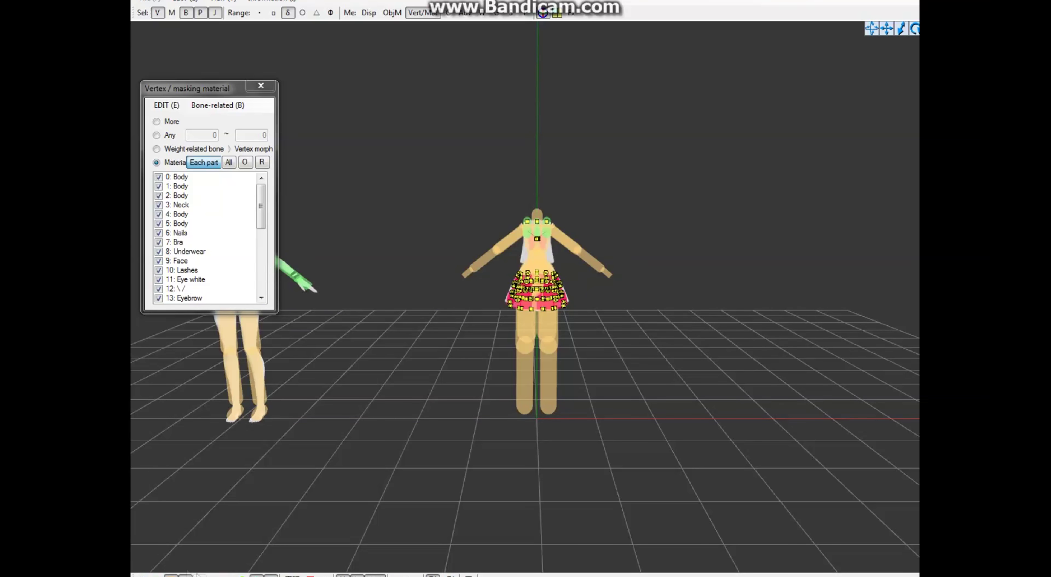
{"action": "left_click", "coordinate": [234, 537]}
{"action": "left_click_drag", "start_coordinate": [360, 345], "coordinate": [351, 259]}
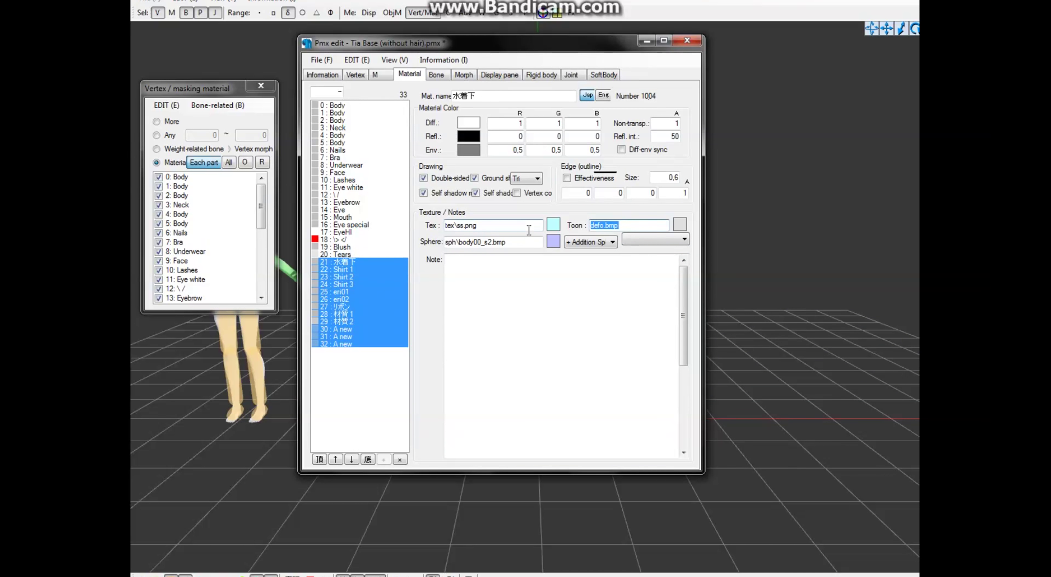
Step: Return to the model view and hide the rigid bodies and joints, leaving the bones displayed
{"action": "left_click", "coordinate": [777, 223]}
{"action": "left_click", "coordinate": [171, 575]}
{"action": "left_click", "coordinate": [257, 575]}
{"action": "left_click", "coordinate": [271, 575]}
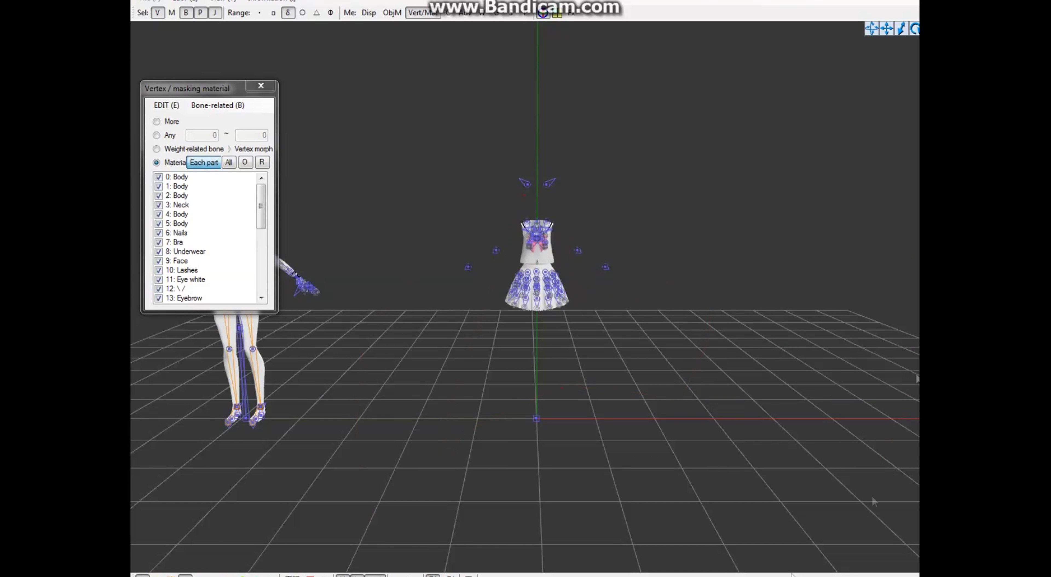
Step: Delete the uniform's stray duplicate bones and move the uniform along X, away from the origin on the side opposite the body
{"action": "key", "text": "Delete"}
{"action": "left_click", "coordinate": [558, 331]}
{"action": "left_click_drag", "start_coordinate": [485, 200], "coordinate": [592, 331]}
{"action": "left_click_drag", "start_coordinate": [612, 297], "coordinate": [867, 297]}
{"action": "scroll", "coordinate": [527, 327], "scroll_direction": "down", "scroll_amount": 1}
{"action": "middle_click_drag", "start_coordinate": [339, 384], "coordinate": [384, 379]}
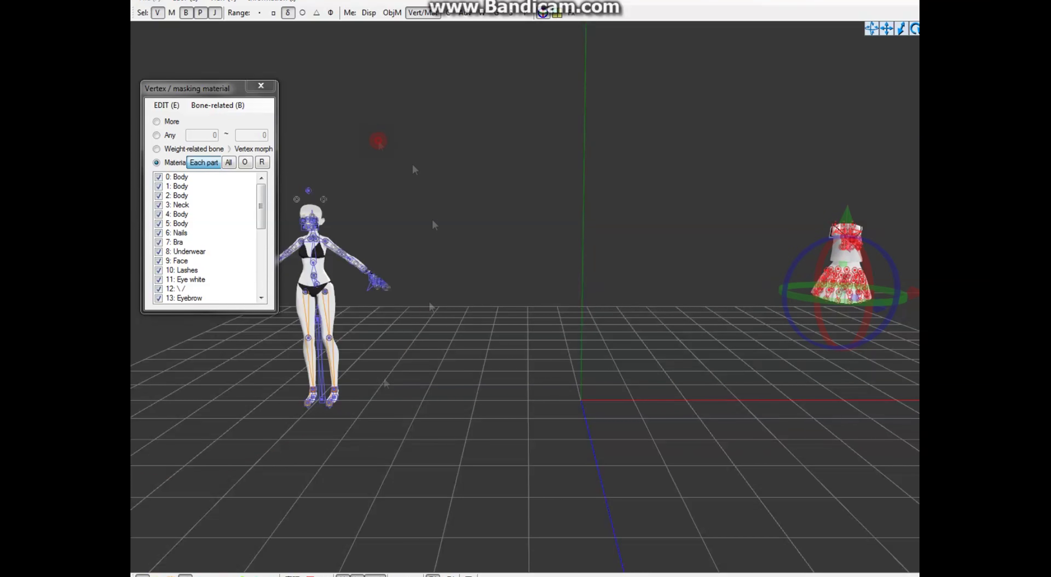
{"action": "left_click_drag", "start_coordinate": [390, 299], "coordinate": [376, 299]}
Step: Append the sleeve model shuighuh.Pmx from the Tia folder to the open base model
{"action": "mouse_move", "coordinate": [347, 575]}
{"action": "left_click", "coordinate": [206, 514]}
{"action": "left_click_drag", "start_coordinate": [258, 340], "coordinate": [630, 342]}
{"action": "left_click", "coordinate": [527, 322]}
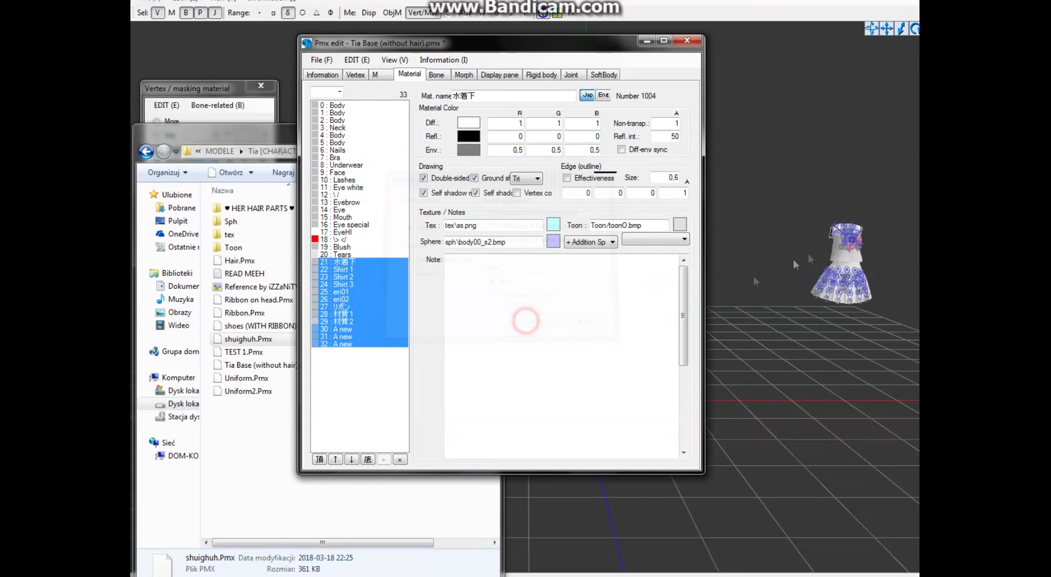
{"action": "left_click", "coordinate": [766, 262]}
Step: Select the bones, rigid bodies and joints that came with the appended sleeves and delete them
{"action": "right_click_drag", "start_coordinate": [670, 198], "coordinate": [685, 223]}
{"action": "left_click_drag", "start_coordinate": [488, 478], "coordinate": [701, 151]}
{"action": "key", "text": "Delete"}
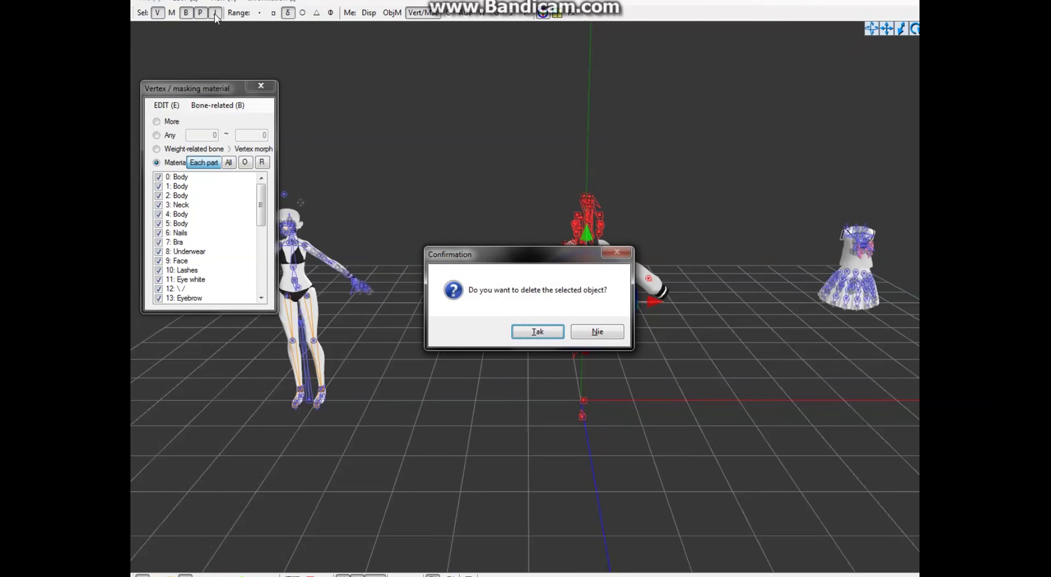
{"action": "left_click", "coordinate": [536, 331]}
Step: Select the sleeves and move them along X onto the uniform, then hide the bones
{"action": "left_click_drag", "start_coordinate": [703, 355], "coordinate": [486, 208]}
{"action": "middle_click_drag", "start_coordinate": [662, 341], "coordinate": [571, 349]}
{"action": "left_click_drag", "start_coordinate": [563, 278], "coordinate": [840, 279]}
{"action": "left_click", "coordinate": [142, 575]}
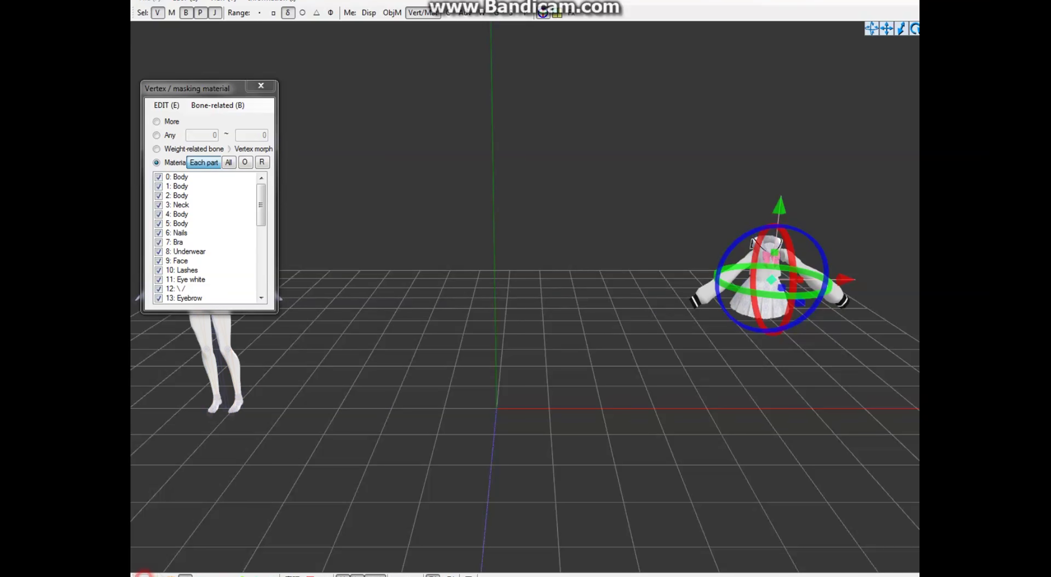
Step: Nudge the sleeves along X and Y until they meet the uniform's shoulders
{"action": "middle_click_drag", "start_coordinate": [818, 335], "coordinate": [590, 357]}
{"action": "scroll", "coordinate": [575, 345], "scroll_direction": "up", "scroll_amount": 3}
{"action": "scroll", "coordinate": [576, 345], "scroll_direction": "up", "scroll_amount": 3}
{"action": "left_click_drag", "start_coordinate": [615, 293], "coordinate": [604, 293]}
{"action": "left_click_drag", "start_coordinate": [535, 225], "coordinate": [535, 211]}
{"action": "right_click_drag", "start_coordinate": [535, 222], "coordinate": [584, 274]}
{"action": "middle_click_drag", "start_coordinate": [584, 275], "coordinate": [526, 354]}
{"action": "scroll", "coordinate": [526, 354], "scroll_direction": "up", "scroll_amount": 5}
{"action": "right_click_drag", "start_coordinate": [526, 354], "coordinate": [546, 355]}
{"action": "middle_click_drag", "start_coordinate": [547, 355], "coordinate": [608, 356]}
{"action": "left_click_drag", "start_coordinate": [534, 230], "coordinate": [536, 227]}
{"action": "left_click_drag", "start_coordinate": [597, 297], "coordinate": [593, 298]}
Step: Shift the sleeves slightly in depth so they line up with the shirt from the side
{"action": "right_click_drag", "start_coordinate": [593, 297], "coordinate": [714, 275]}
{"action": "left_click_drag", "start_coordinate": [784, 268], "coordinate": [790, 268]}
{"action": "middle_click_drag", "start_coordinate": [841, 306], "coordinate": [669, 318]}
{"action": "scroll", "coordinate": [669, 318], "scroll_direction": "up", "scroll_amount": 2}
{"action": "right_click_drag", "start_coordinate": [669, 318], "coordinate": [323, 244]}
Step: Move the base body back to the origin along X and bring the sleeved uniform onto it
{"action": "scroll", "coordinate": [690, 314], "scroll_direction": "down", "scroll_amount": 5}
{"action": "left_click_drag", "start_coordinate": [200, 537], "coordinate": [437, 204]}
{"action": "left_click_drag", "start_coordinate": [403, 365], "coordinate": [683, 370]}
{"action": "middle_click_drag", "start_coordinate": [738, 379], "coordinate": [428, 380]}
{"action": "left_click_drag", "start_coordinate": [445, 449], "coordinate": [677, 262]}
{"action": "left_click_drag", "start_coordinate": [629, 380], "coordinate": [373, 380]}
Step: Fit the uniform and sleeves to the body with small shifts in height and along X
{"action": "middle_click_drag", "start_coordinate": [374, 380], "coordinate": [604, 356]}
{"action": "scroll", "coordinate": [604, 356], "scroll_direction": "up", "scroll_amount": 7}
{"action": "right_click_drag", "start_coordinate": [604, 356], "coordinate": [641, 345]}
{"action": "left_click_drag", "start_coordinate": [532, 306], "coordinate": [533, 333]}
{"action": "left_click_drag", "start_coordinate": [596, 398], "coordinate": [605, 396]}
{"action": "right_click_drag", "start_coordinate": [610, 404], "coordinate": [685, 322]}
{"action": "right_click_drag", "start_coordinate": [595, 409], "coordinate": [538, 363]}
Step: Edit the texture paths of materials 30: A new and 31: A new
{"action": "left_click", "coordinate": [253, 515]}
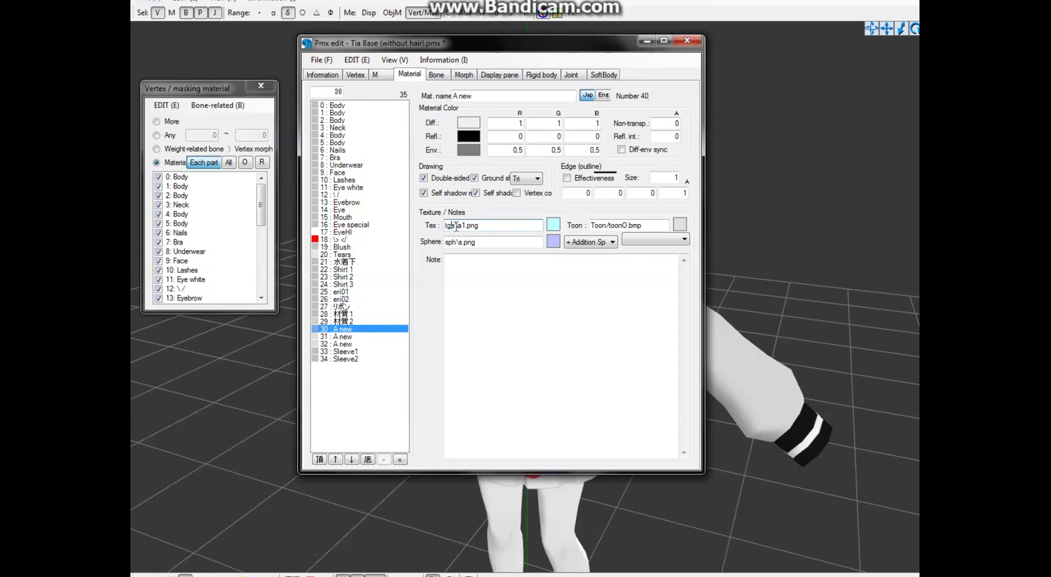
{"action": "left_click", "coordinate": [583, 20]}
{"action": "left_click", "coordinate": [253, 518]}
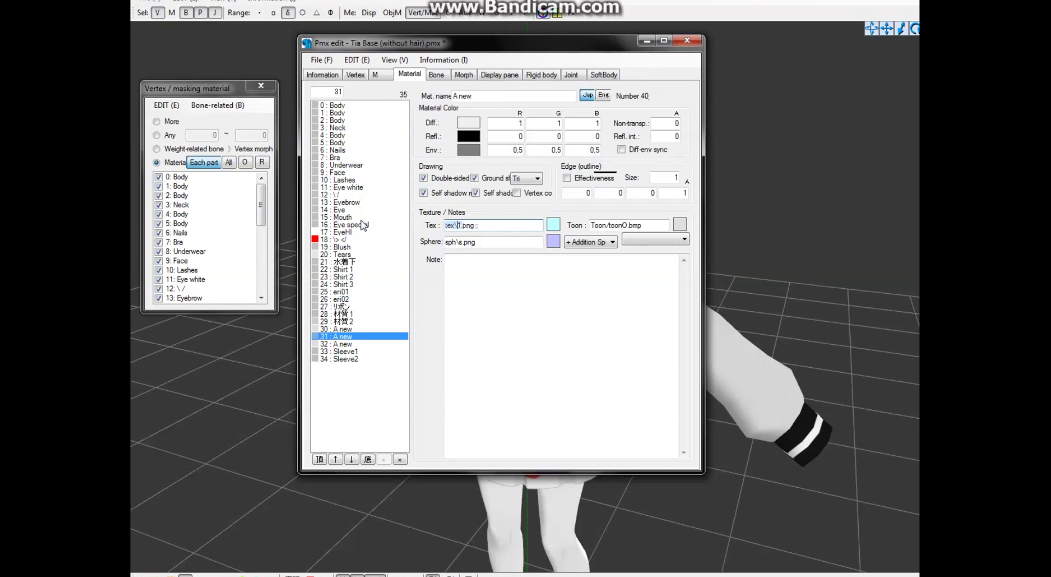
{"action": "left_click", "coordinate": [647, 41]}
Step: Fine-tune the outfit's position on the body with two small shifts
{"action": "right_click_drag", "start_coordinate": [580, 327], "coordinate": [633, 331]}
{"action": "left_click_drag", "start_coordinate": [622, 499], "coordinate": [623, 498]}
{"action": "left_click_drag", "start_coordinate": [559, 442], "coordinate": [559, 446]}
{"action": "mouse_move", "coordinate": [577, 409]}
{"action": "right_mouse_down"}
{"action": "mouse_move", "coordinate": [629, 420]}
{"action": "mouse_move", "coordinate": [583, 396]}
{"action": "right_mouse_up"}
{"action": "scroll", "coordinate": [583, 396], "scroll_direction": "down", "scroll_amount": 5}
{"action": "right_click_drag", "start_coordinate": [625, 292], "coordinate": [636, 284]}
Step: Limit the masking to 33: Sleeve1 and 34: Sleeve2 and make only vertices selectable, excluding bones, rigid bodies and joints
{"action": "left_click", "coordinate": [198, 261]}
{"action": "right_click", "coordinate": [197, 261]}
{"action": "left_click_drag", "start_coordinate": [261, 212], "coordinate": [261, 282]}
{"action": "double_click", "coordinate": [199, 289]}
{"action": "double_click", "coordinate": [203, 299]}
{"action": "right_click", "coordinate": [203, 301]}
{"action": "left_click", "coordinate": [237, 415]}
{"action": "left_click", "coordinate": [203, 162]}
{"action": "left_click", "coordinate": [214, 13]}
{"action": "left_click", "coordinate": [200, 13]}
{"action": "left_click", "coordinate": [185, 13]}
Step: Select all vertices of both sleeves and nudge them slightly to sit better at the shoulders
{"action": "left_click_drag", "start_coordinate": [896, 46], "coordinate": [261, 453]}
{"action": "right_click_drag", "start_coordinate": [352, 432], "coordinate": [404, 435]}
{"action": "left_click", "coordinate": [158, 574]}
{"action": "right_click_drag", "start_coordinate": [315, 420], "coordinate": [278, 417]}
{"action": "scroll", "coordinate": [278, 417], "scroll_direction": "up", "scroll_amount": 3}
{"action": "left_click_drag", "start_coordinate": [619, 314], "coordinate": [624, 314]}
{"action": "left_click_drag", "start_coordinate": [554, 239], "coordinate": [555, 243]}
{"action": "right_click_drag", "start_coordinate": [559, 237], "coordinate": [776, 233]}
Step: Isolate 0: Body, lasso its torso vertices covered by the shirt and delete them
{"action": "left_click_drag", "start_coordinate": [262, 274], "coordinate": [258, 214]}
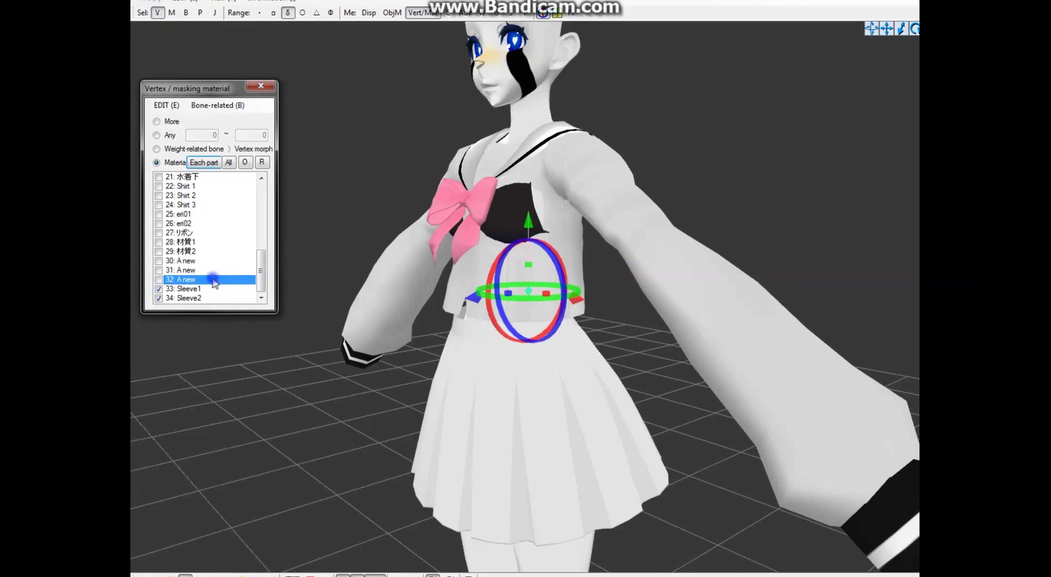
{"action": "left_click", "coordinate": [163, 575]}
{"action": "right_click_drag", "start_coordinate": [392, 271], "coordinate": [444, 268]}
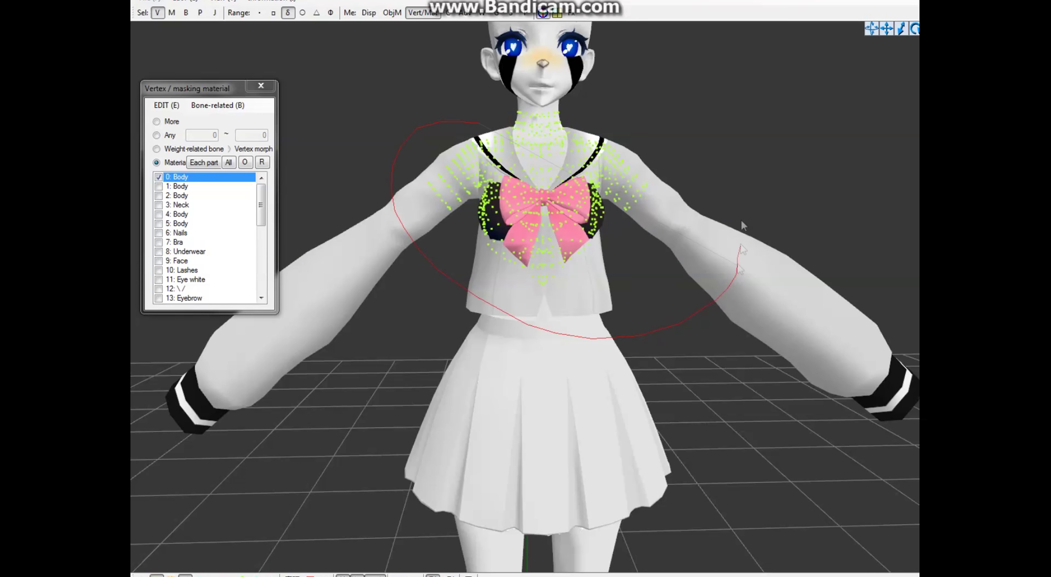
{"action": "key", "text": "Delete"}
{"action": "key", "text": "Return"}
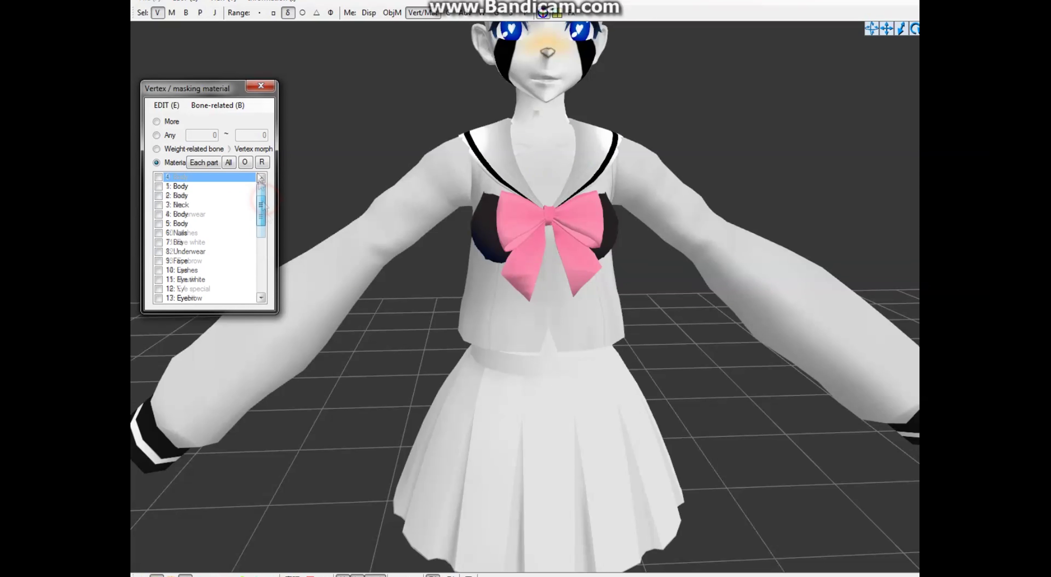
Step: Isolate 2: Body, lasso its arm vertices hidden inside the sleeves and delete them
{"action": "scroll", "coordinate": [318, 245], "scroll_direction": "down", "scroll_amount": 3}
{"action": "right_click_drag", "start_coordinate": [327, 270], "coordinate": [322, 246]}
{"action": "left_click_drag", "start_coordinate": [317, 247], "coordinate": [388, 307]}
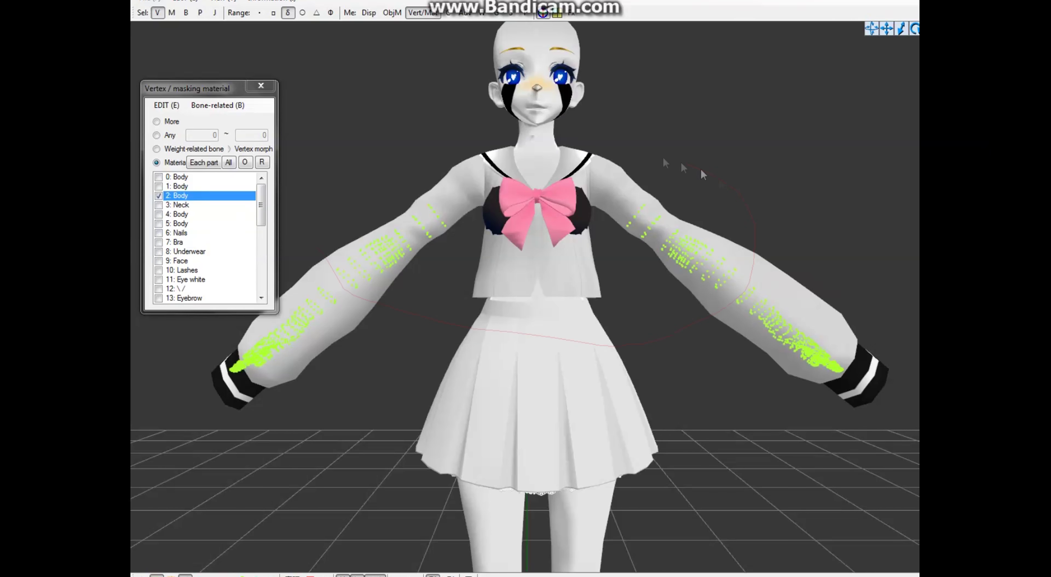
{"action": "key", "text": "Delete"}
{"action": "left_click", "coordinate": [572, 332]}
Step: Delete the 7: Bra material together with its geometry
{"action": "scroll", "coordinate": [392, 286], "scroll_direction": "down", "scroll_amount": 1}
{"action": "double_click", "coordinate": [198, 242]}
{"action": "right_click", "coordinate": [191, 241]}
{"action": "left_click", "coordinate": [246, 373]}
{"action": "left_click", "coordinate": [573, 325]}
Step: Isolate 4: Body, lasso its vertices covered by the clothing and delete them
{"action": "double_click", "coordinate": [196, 233]}
{"action": "scroll", "coordinate": [334, 261], "scroll_direction": "down", "scroll_amount": 3}
{"action": "mouse_move", "coordinate": [335, 261]}
{"action": "right_mouse_down"}
{"action": "mouse_move", "coordinate": [438, 291]}
{"action": "mouse_move", "coordinate": [445, 271]}
{"action": "right_mouse_up"}
{"action": "double_click", "coordinate": [190, 214]}
{"action": "mouse_move", "coordinate": [630, 213]}
{"action": "left_mouse_down"}
{"action": "mouse_move", "coordinate": [569, 271]}
{"action": "mouse_move", "coordinate": [624, 273]}
{"action": "left_mouse_up"}
{"action": "key", "text": "Delete"}
{"action": "left_click", "coordinate": [565, 334]}
Step: Check 5: Body, switch the selectable element types and material filter, and delete the unneeded elements with a freehand selection
{"action": "scroll", "coordinate": [610, 408], "scroll_direction": "down", "scroll_amount": 3}
{"action": "double_click", "coordinate": [184, 224]}
{"action": "right_click_drag", "start_coordinate": [610, 408], "coordinate": [460, 308]}
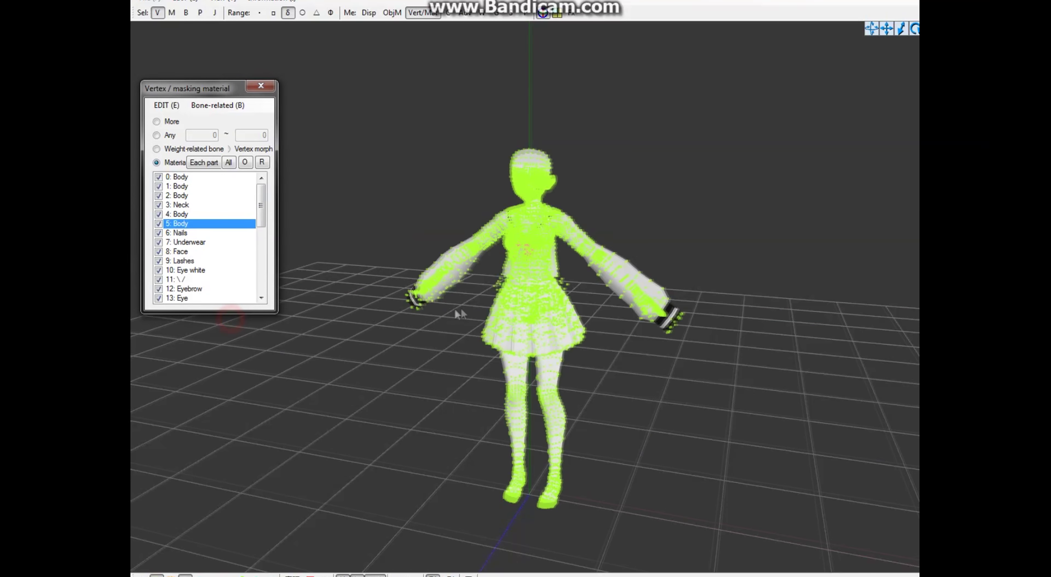
{"action": "left_click", "coordinate": [172, 12]}
{"action": "left_click", "coordinate": [197, 13]}
{"action": "left_click_drag", "start_coordinate": [623, 325], "coordinate": [253, 284]}
{"action": "left_click", "coordinate": [157, 121]}
{"action": "scroll", "coordinate": [506, 74], "scroll_direction": "down", "scroll_amount": 1}
{"action": "mouse_move", "coordinate": [508, 60]}
{"action": "left_mouse_down"}
{"action": "mouse_move", "coordinate": [427, 406]}
{"action": "mouse_move", "coordinate": [679, 47]}
{"action": "left_mouse_up"}
{"action": "key", "text": "Delete"}
{"action": "key", "text": "Return"}
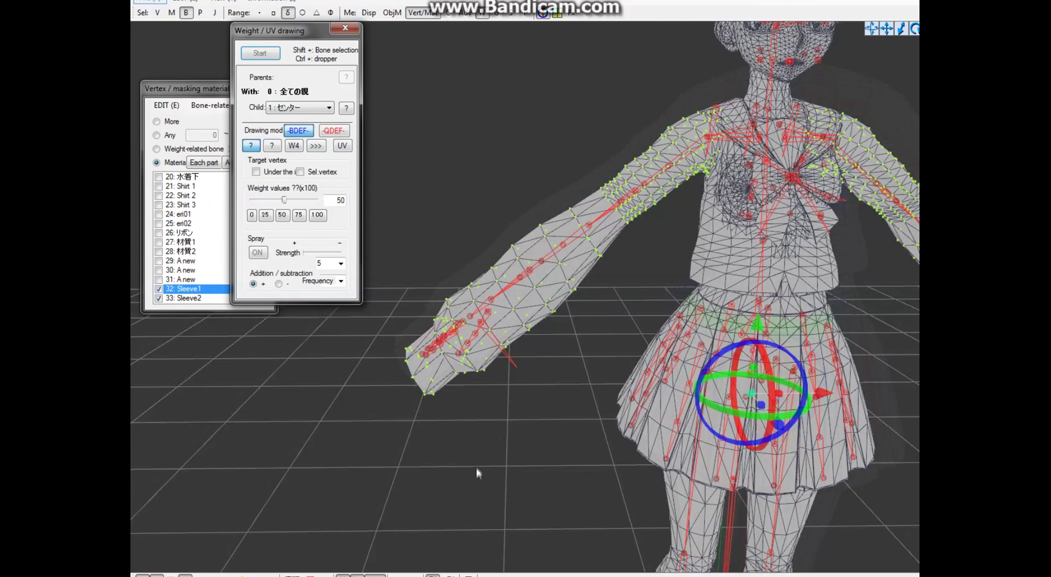
Step: Paint the weight of bone 64: 左手首 onto the cuff end of the left sleeve and save the model
{"action": "right_click_drag", "start_coordinate": [478, 473], "coordinate": [415, 574]}
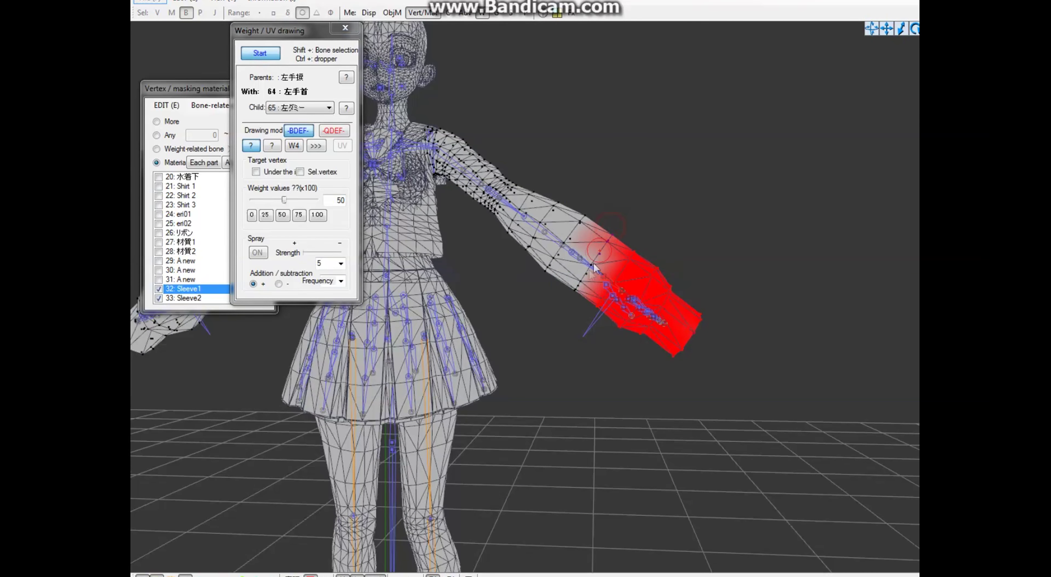
{"action": "left_click_drag", "start_coordinate": [593, 264], "coordinate": [575, 290]}
{"action": "mouse_move", "coordinate": [310, 575]}
{"action": "left_click", "coordinate": [236, 560]}
{"action": "left_click", "coordinate": [322, 60]}
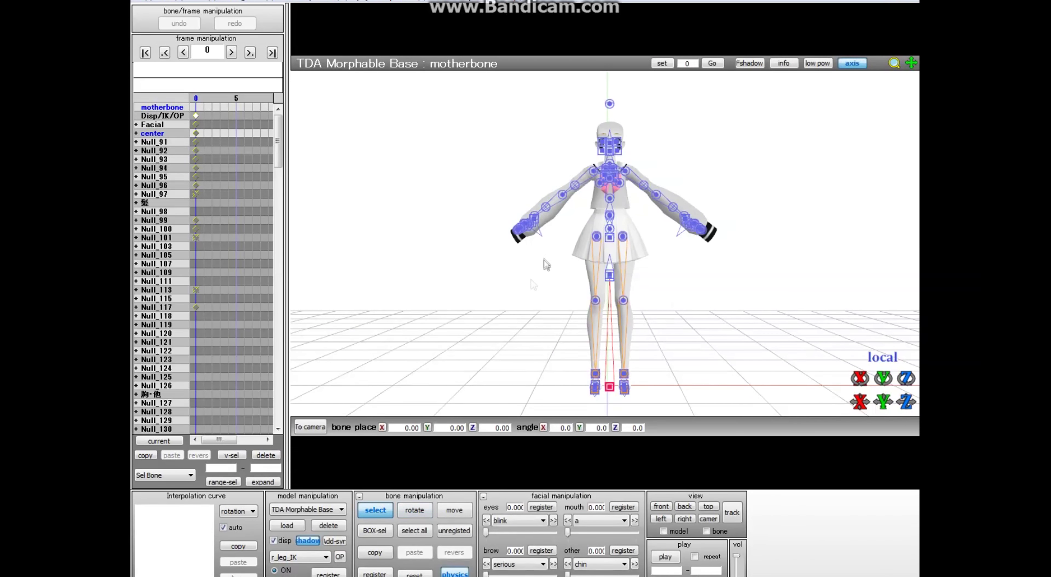
Step: In MikuMikuDance, rotate the r_hand bone to test how the right sleeve's cuff follows it
{"action": "scroll", "coordinate": [545, 306], "scroll_direction": "up", "scroll_amount": 5}
{"action": "middle_click_drag", "start_coordinate": [516, 252], "coordinate": [628, 302]}
{"action": "scroll", "coordinate": [629, 302], "scroll_direction": "up", "scroll_amount": 3}
{"action": "left_click", "coordinate": [496, 307]}
{"action": "left_click", "coordinate": [414, 512]}
{"action": "left_click_drag", "start_coordinate": [516, 314], "coordinate": [516, 284]}
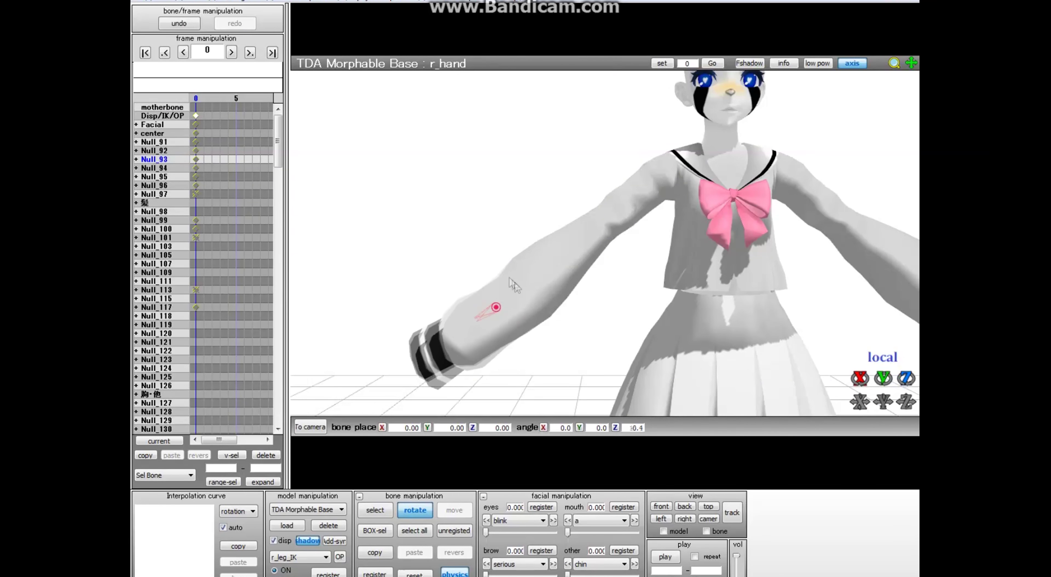
Step: Rotate the r_pinkie_1 bone to test whether the finger deforms the right sleeve
{"action": "left_click", "coordinate": [370, 509]}
{"action": "right_click_drag", "start_coordinate": [547, 304], "coordinate": [800, 313]}
{"action": "left_click", "coordinate": [622, 256]}
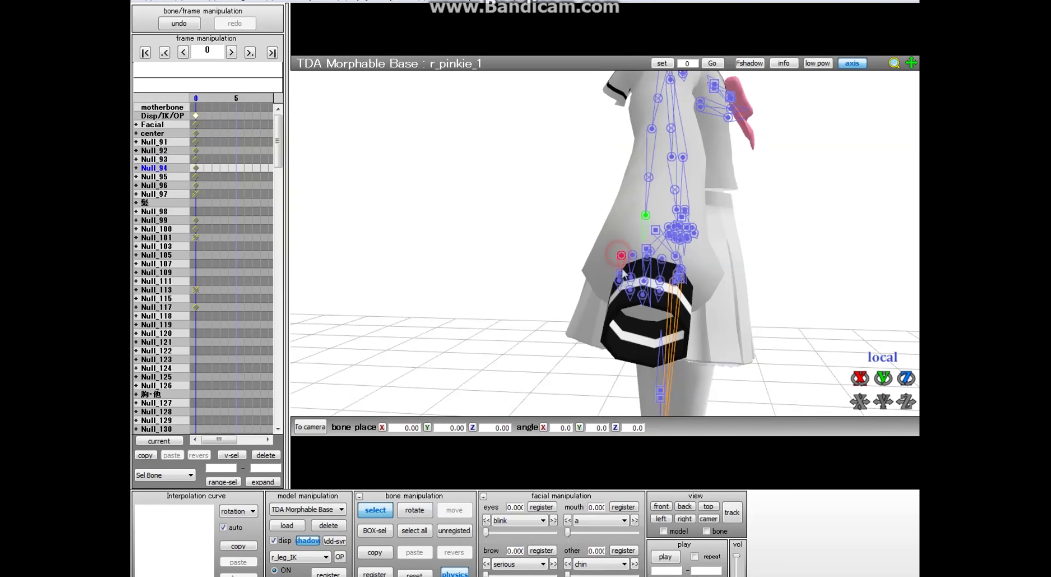
{"action": "left_click", "coordinate": [421, 512]}
{"action": "left_click_drag", "start_coordinate": [624, 246], "coordinate": [627, 274]}
{"action": "right_click_drag", "start_coordinate": [792, 318], "coordinate": [591, 363]}
{"action": "scroll", "coordinate": [591, 363], "scroll_direction": "down", "scroll_amount": 5}
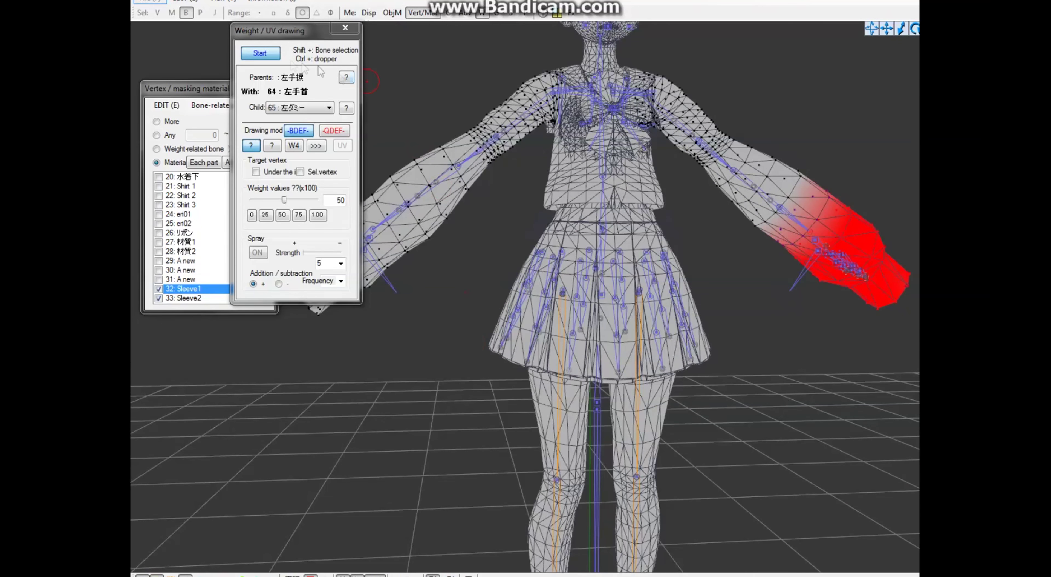
Step: Return to the PMX editor, end weight drawing, clear the sleeve masking and switch selection from bones to vertices
{"action": "left_click", "coordinate": [345, 27]}
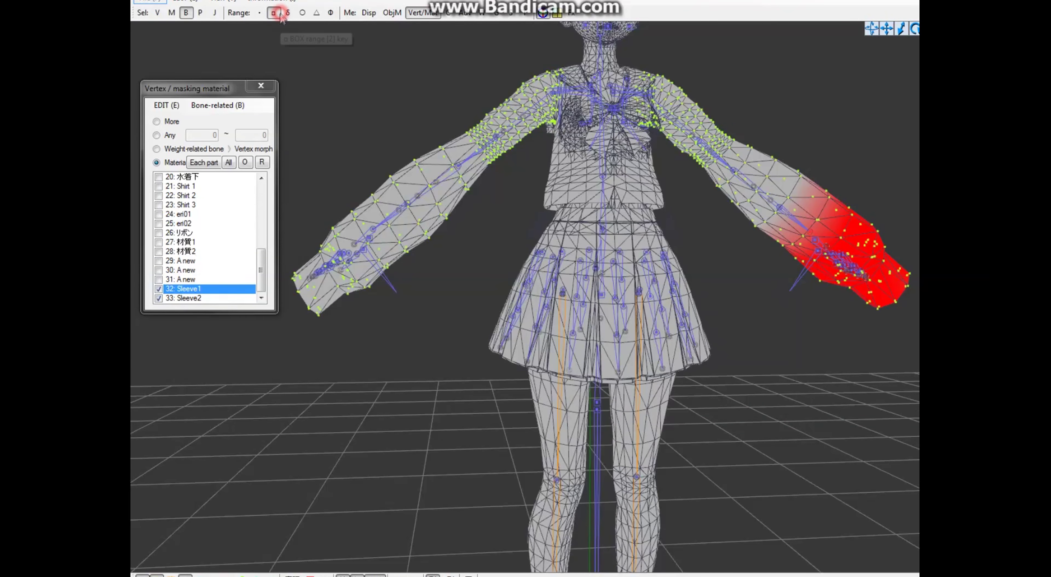
{"action": "right_click", "coordinate": [192, 288]}
{"action": "left_click", "coordinate": [266, 387]}
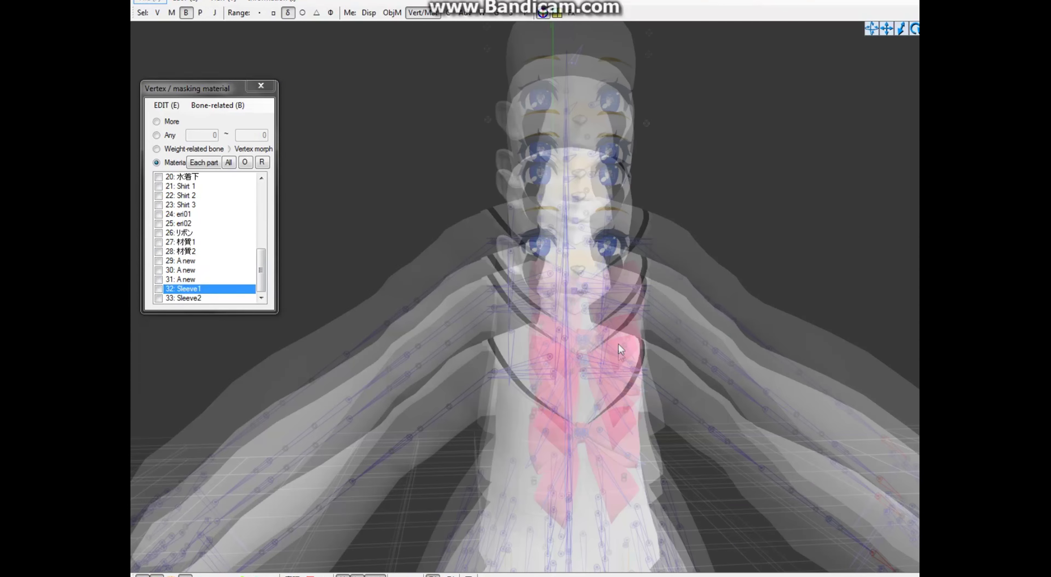
{"action": "left_click", "coordinate": [186, 13]}
{"action": "left_click", "coordinate": [171, 575]}
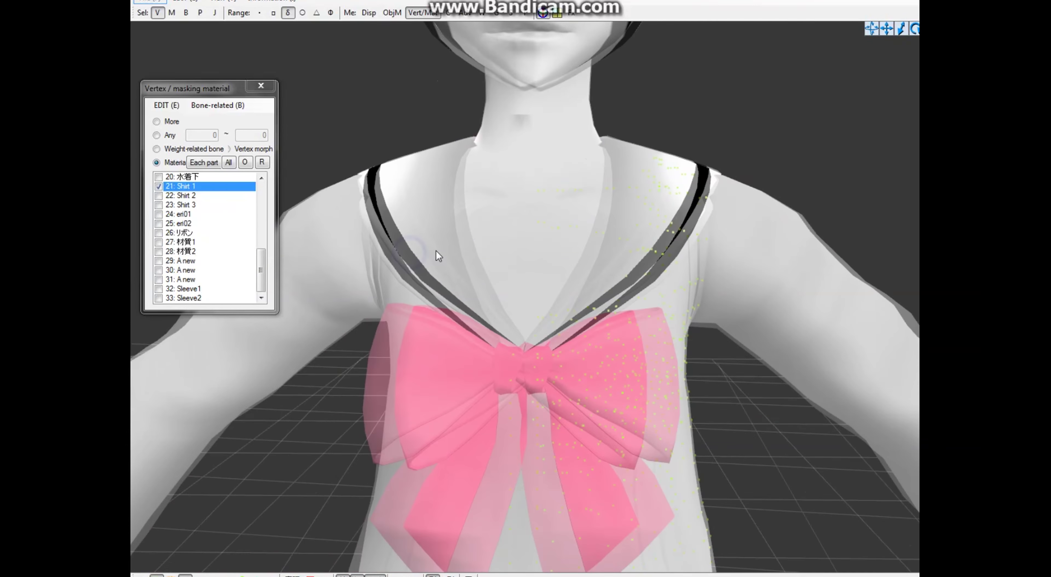
Step: Isolate 23: Shirt 3 and cut its chest surface with two knife strokes running across the neckline
{"action": "left_click", "coordinate": [183, 196]}
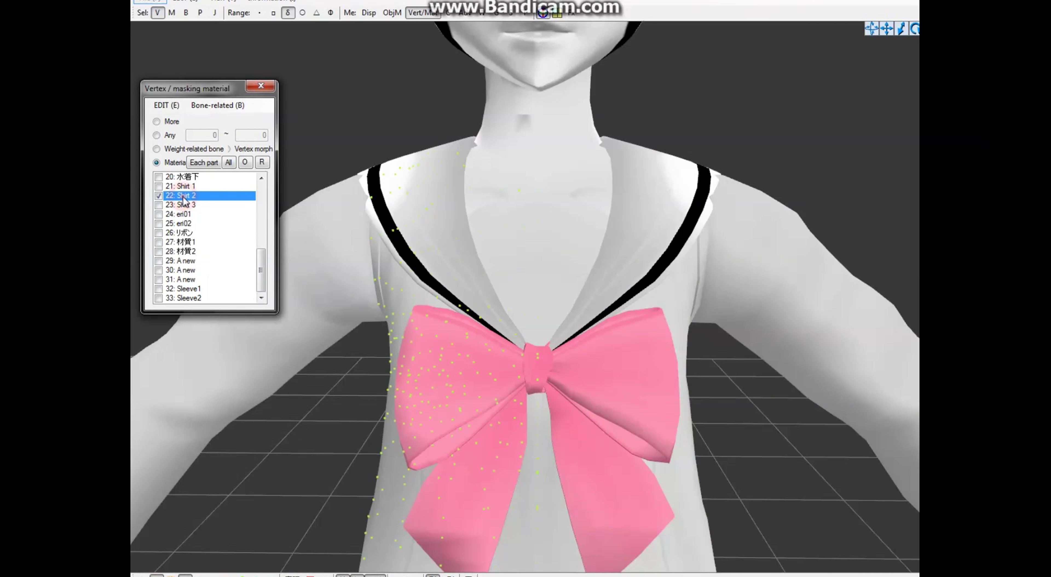
{"action": "left_click", "coordinate": [183, 204]}
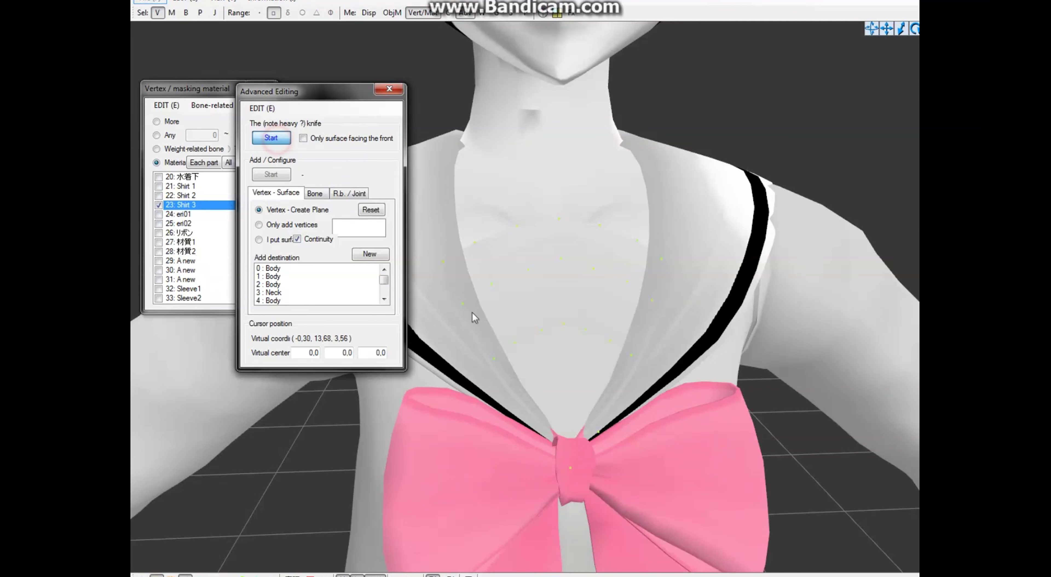
{"action": "mouse_move", "coordinate": [473, 316]}
{"action": "left_mouse_down"}
{"action": "mouse_move", "coordinate": [565, 275]}
{"action": "mouse_move", "coordinate": [589, 290]}
{"action": "left_mouse_up"}
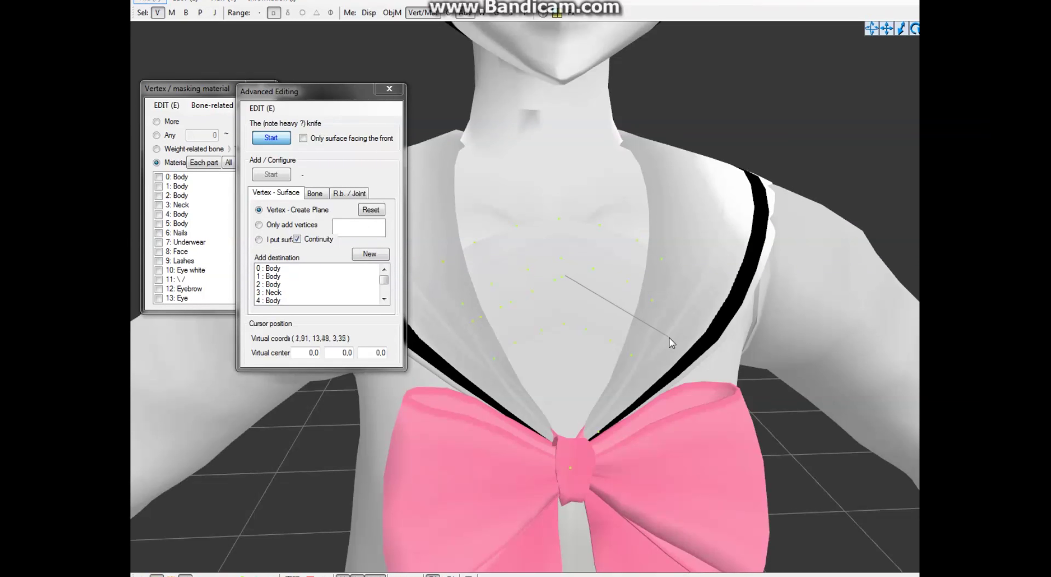
{"action": "left_click", "coordinate": [272, 140]}
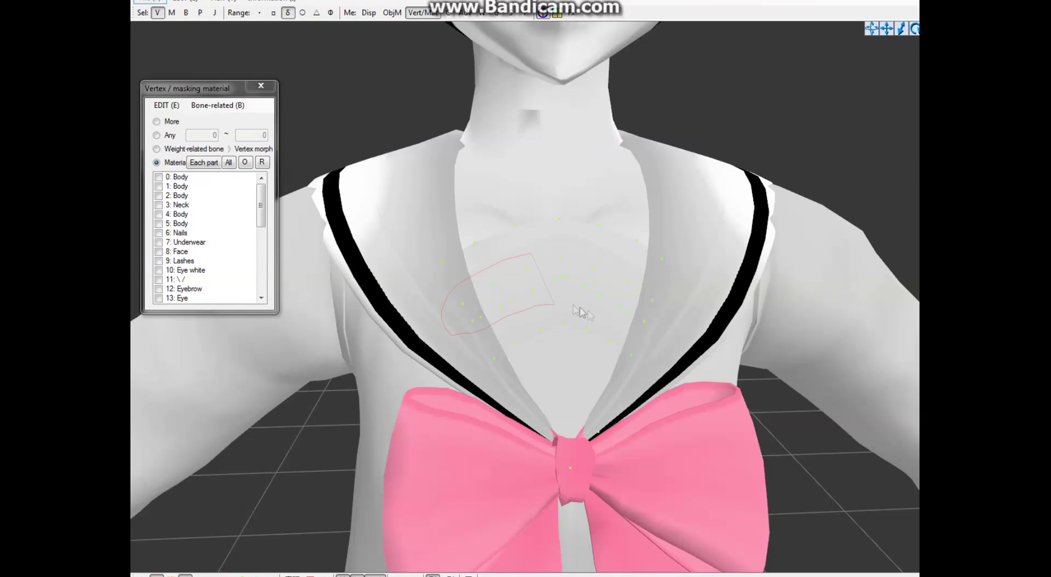
Step: Lasso the cut section of 23: Shirt 3 and separate it into a new material
{"action": "left_click_drag", "start_coordinate": [584, 241], "coordinate": [536, 251]}
{"action": "left_click_drag", "start_coordinate": [261, 206], "coordinate": [261, 273]}
{"action": "left_click", "coordinate": [201, 204]}
{"action": "right_click", "coordinate": [202, 204]}
{"action": "left_click", "coordinate": [282, 242]}
{"action": "left_click", "coordinate": [568, 345]}
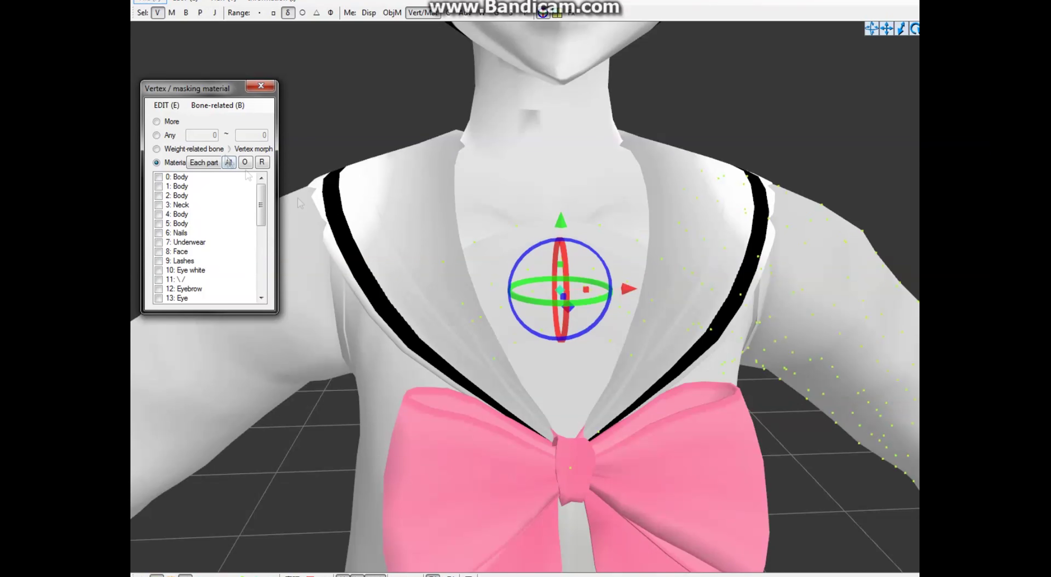
Step: Set the diffuse and ambient colours of the new material 24: A new to black
{"action": "left_click", "coordinate": [281, 554]}
{"action": "left_click", "coordinate": [360, 284]}
{"action": "left_click", "coordinate": [470, 123]}
{"action": "left_click", "coordinate": [400, 218]}
{"action": "left_click", "coordinate": [413, 304]}
{"action": "left_click", "coordinate": [469, 150]}
{"action": "left_click", "coordinate": [400, 218]}
{"action": "left_click", "coordinate": [413, 305]}
{"action": "left_click", "coordinate": [786, 191]}
Step: Examine the black neckline detail from several sides and the dressed body as a whole
{"action": "left_click", "coordinate": [158, 574]}
{"action": "right_click_drag", "start_coordinate": [229, 409], "coordinate": [360, 429]}
{"action": "mouse_move", "coordinate": [281, 572]}
{"action": "left_click", "coordinate": [281, 552]}
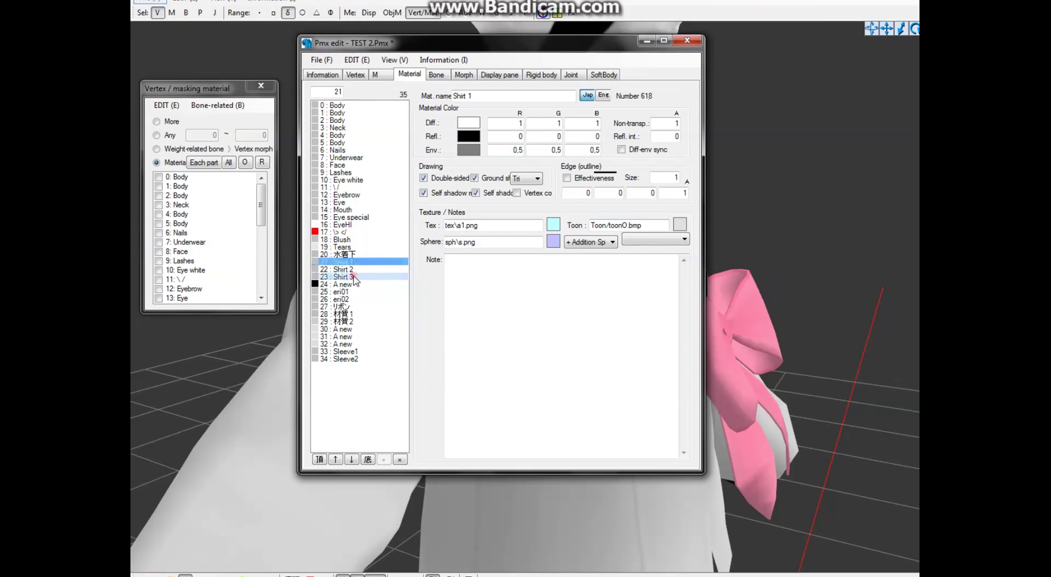
{"action": "left_click", "coordinate": [756, 256]}
{"action": "right_click_drag", "start_coordinate": [756, 256], "coordinate": [633, 330]}
{"action": "scroll", "coordinate": [632, 331], "scroll_direction": "down", "scroll_amount": 8}
{"action": "middle_click_drag", "start_coordinate": [632, 331], "coordinate": [641, 296]}
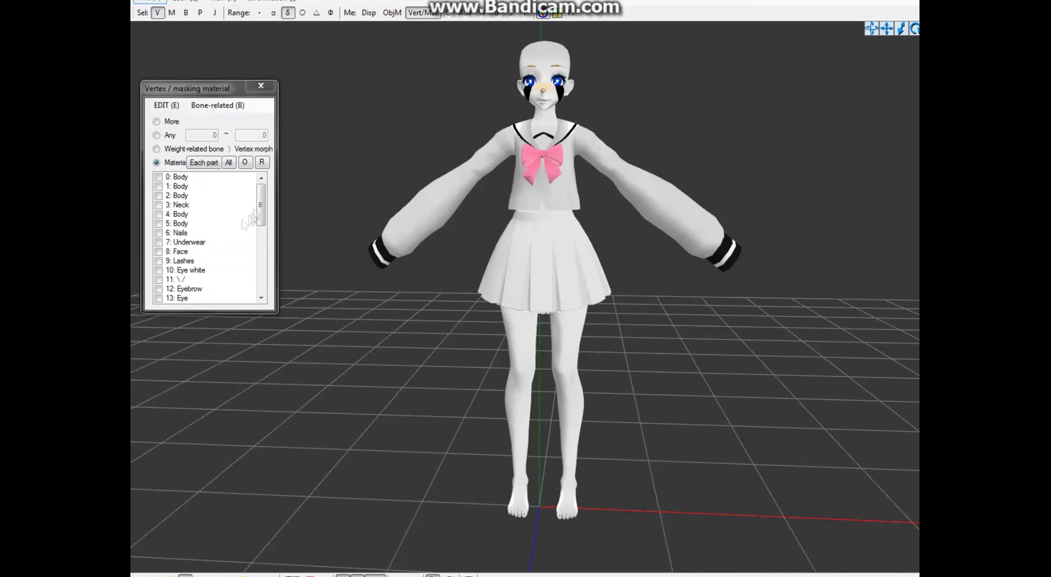
Step: Isolate the vertices of 1: Body and try a lasso selection around the waist
{"action": "left_click", "coordinate": [219, 176]}
{"action": "left_click", "coordinate": [158, 186]}
{"action": "scroll", "coordinate": [488, 344], "scroll_direction": "up", "scroll_amount": 5}
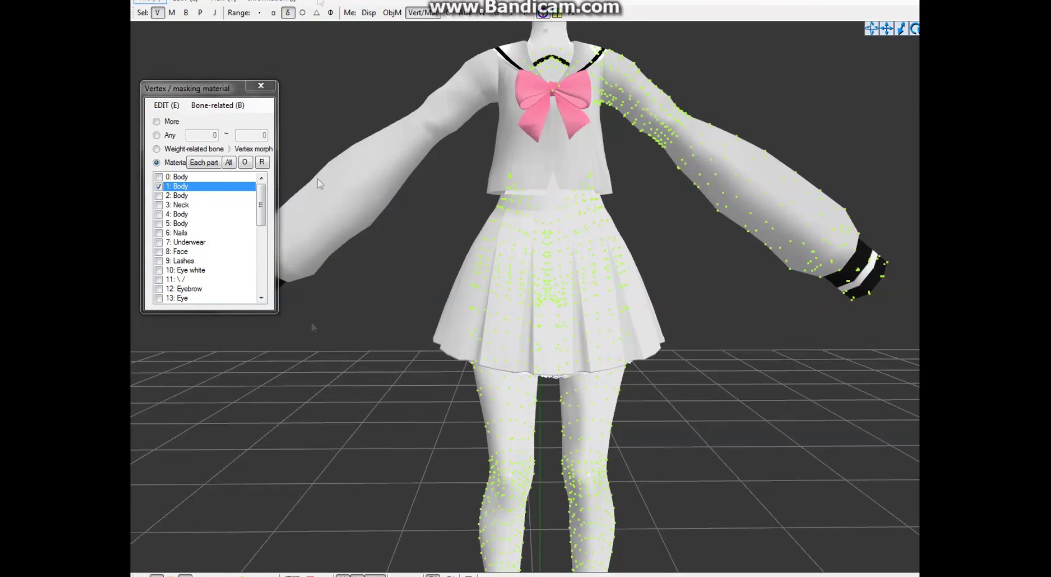
{"action": "scroll", "coordinate": [495, 402], "scroll_direction": "down", "scroll_amount": 4}
{"action": "middle_click_drag", "start_coordinate": [514, 400], "coordinate": [520, 413]}
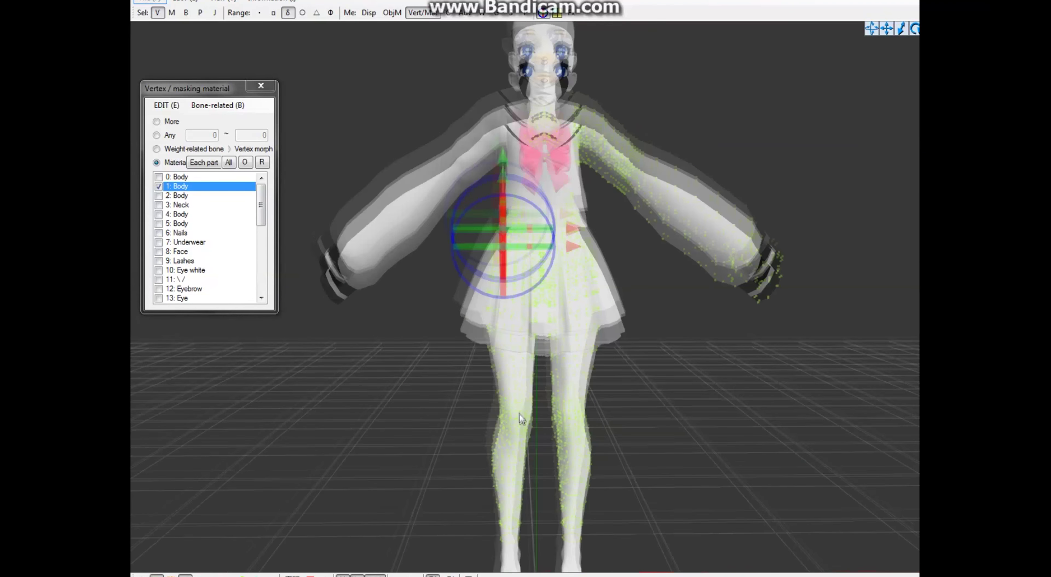
{"action": "scroll", "coordinate": [520, 414], "scroll_direction": "up", "scroll_amount": 4}
{"action": "left_click", "coordinate": [551, 354]}
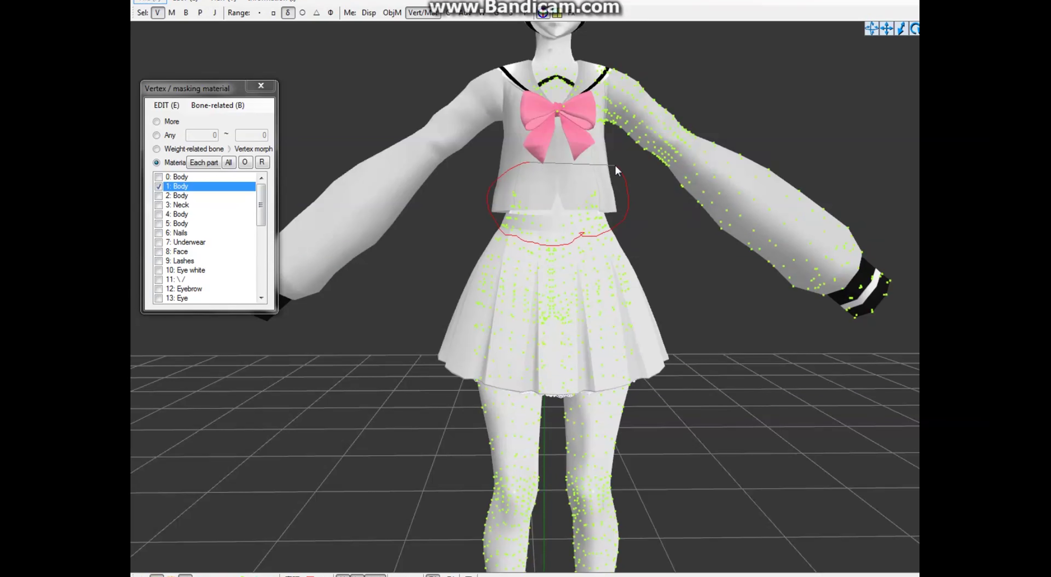
{"action": "left_click_drag", "start_coordinate": [615, 165], "coordinate": [577, 117]}
{"action": "right_click", "coordinate": [190, 185]}
{"action": "left_click", "coordinate": [193, 87]}
Step: Lasso the leg area of 1: Body from the hips down and separate it into a new material
{"action": "left_click", "coordinate": [171, 575]}
{"action": "middle_click_drag", "start_coordinate": [368, 398], "coordinate": [329, 402]}
{"action": "left_click", "coordinate": [330, 404]}
{"action": "scroll", "coordinate": [330, 403], "scroll_direction": "down", "scroll_amount": 4}
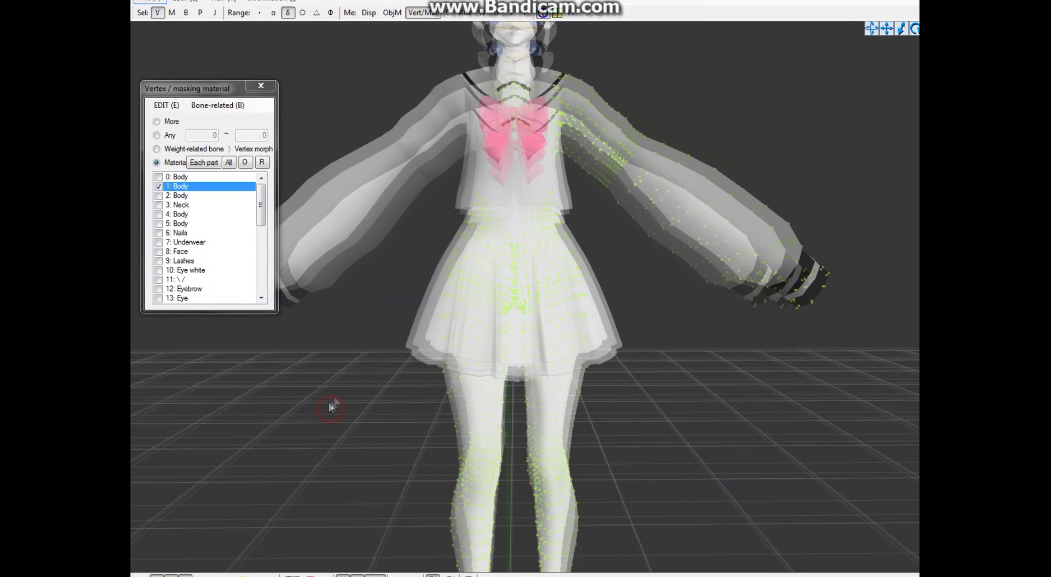
{"action": "scroll", "coordinate": [329, 403], "scroll_direction": "down", "scroll_amount": 3}
{"action": "left_click_drag", "start_coordinate": [496, 177], "coordinate": [622, 289]}
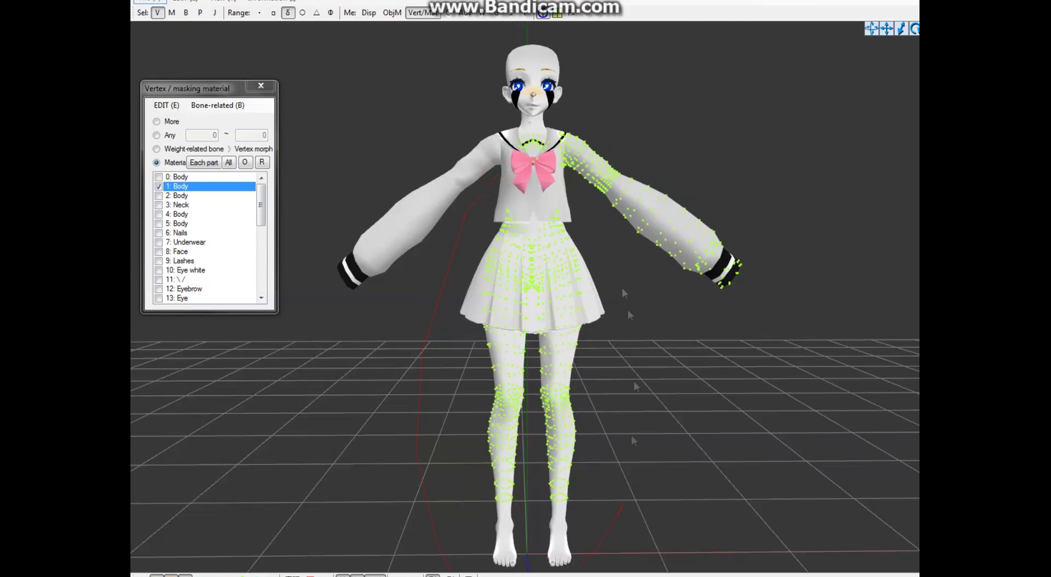
{"action": "right_click", "coordinate": [202, 184]}
{"action": "left_click", "coordinate": [216, 88]}
{"action": "left_click_drag", "start_coordinate": [265, 207], "coordinate": [265, 200]}
{"action": "right_click", "coordinate": [196, 186]}
{"action": "left_click", "coordinate": [253, 228]}
{"action": "left_click", "coordinate": [542, 331]}
Step: Set the diffuse and ambient colours of the leg material 2: A new to black
{"action": "left_click", "coordinate": [286, 528]}
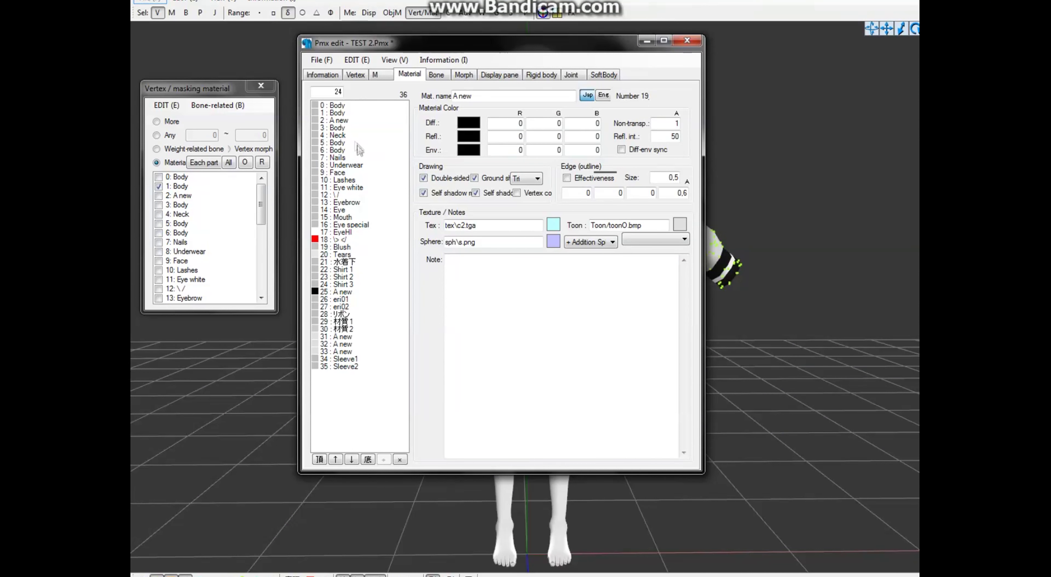
{"action": "left_click", "coordinate": [471, 124]}
{"action": "left_click", "coordinate": [399, 219]}
{"action": "left_click", "coordinate": [409, 304]}
{"action": "left_click", "coordinate": [469, 149]}
{"action": "left_click", "coordinate": [399, 218]}
{"action": "left_click", "coordinate": [410, 304]}
Step: Identify the material covering the feet and set the diffuse and ambient colours of 6: Body to black
{"action": "left_click", "coordinate": [234, 508]}
{"action": "left_click", "coordinate": [176, 224]}
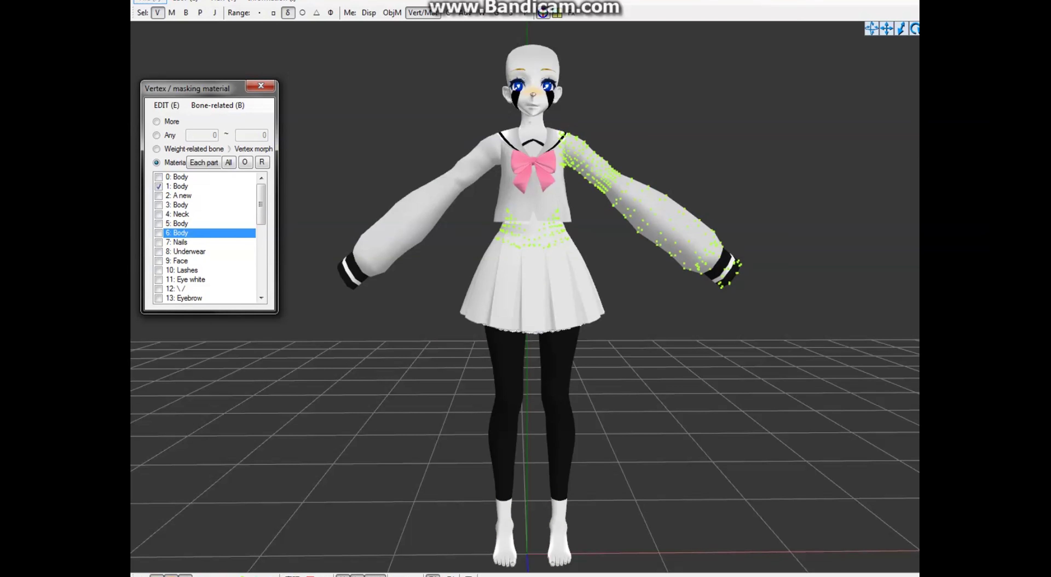
{"action": "left_click", "coordinate": [287, 528]}
{"action": "left_click", "coordinate": [343, 150]}
{"action": "left_click", "coordinate": [470, 123]}
{"action": "left_click", "coordinate": [399, 219]}
{"action": "left_click", "coordinate": [409, 303]}
{"action": "left_click", "coordinate": [469, 150]}
{"action": "left_click", "coordinate": [399, 219]}
{"action": "left_click", "coordinate": [409, 304]}
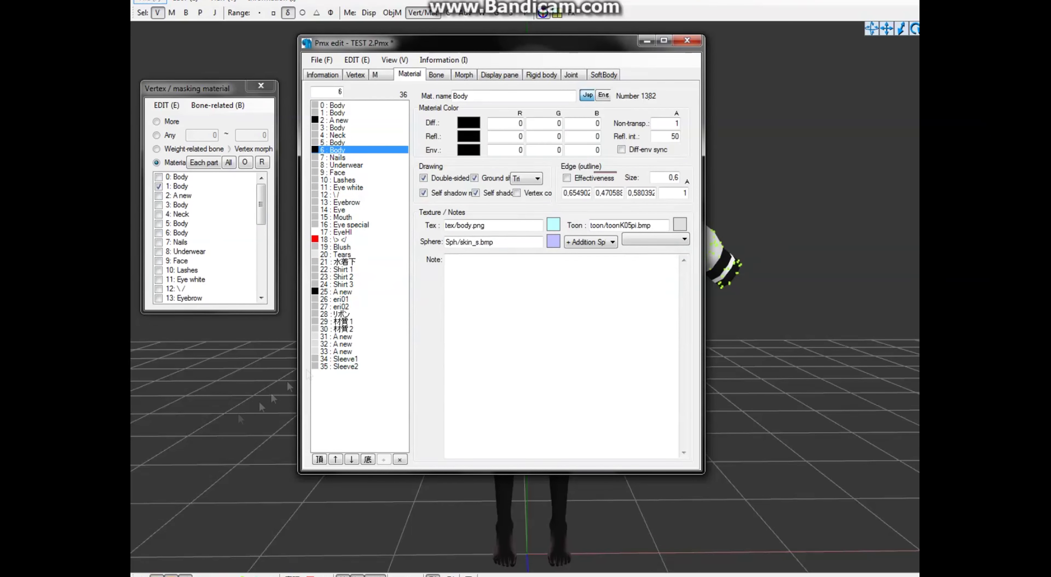
Step: Show all materials in the mask and shift the whole model with its bones aside along the X axis
{"action": "right_click", "coordinate": [192, 222]}
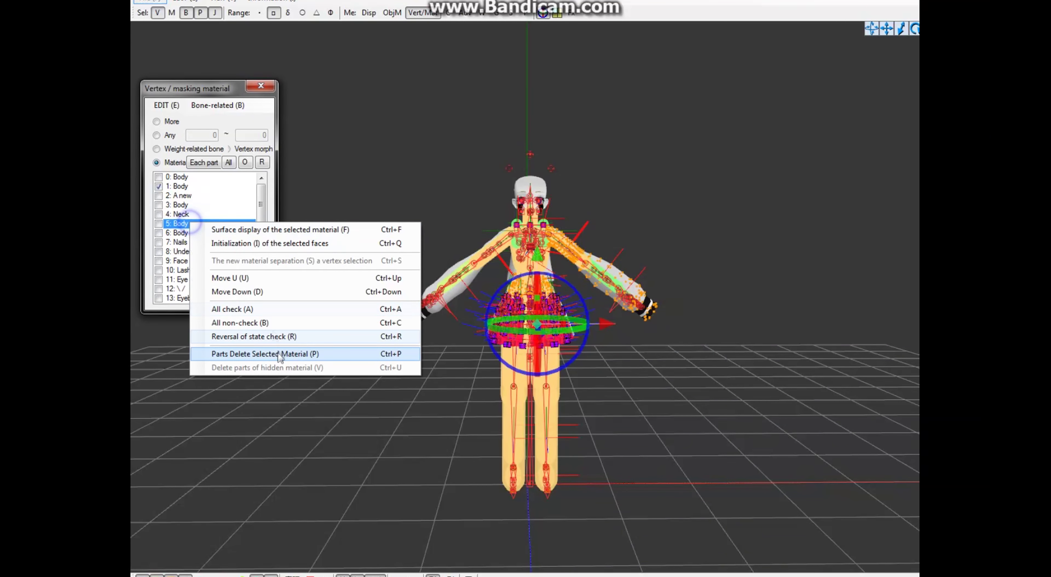
{"action": "left_click", "coordinate": [232, 309]}
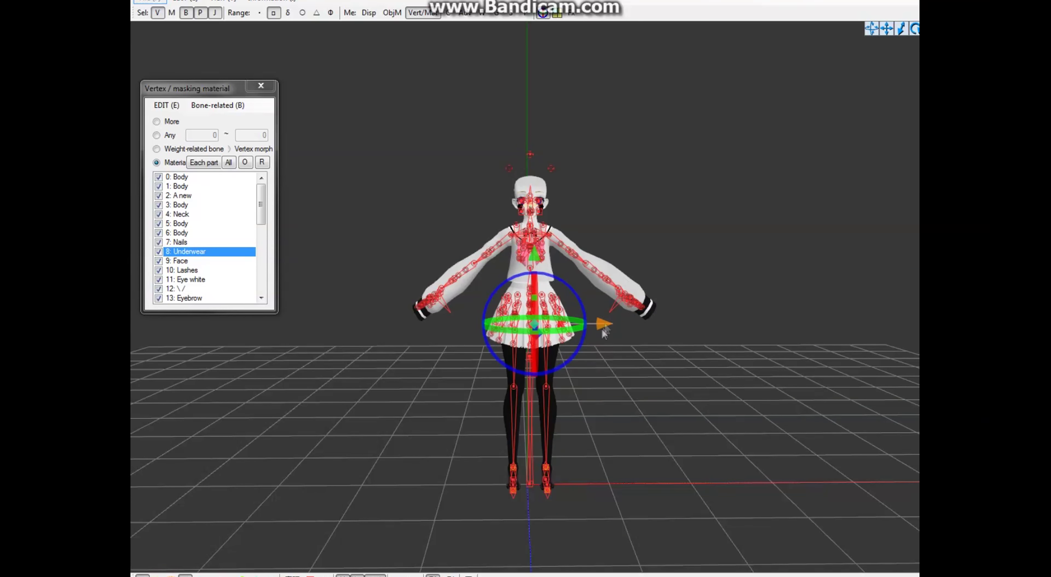
{"action": "left_click_drag", "start_coordinate": [605, 323], "coordinate": [267, 325]}
Step: Import shoes (WITH RIBBON).Pmx into the current model
{"action": "left_click", "coordinate": [286, 527]}
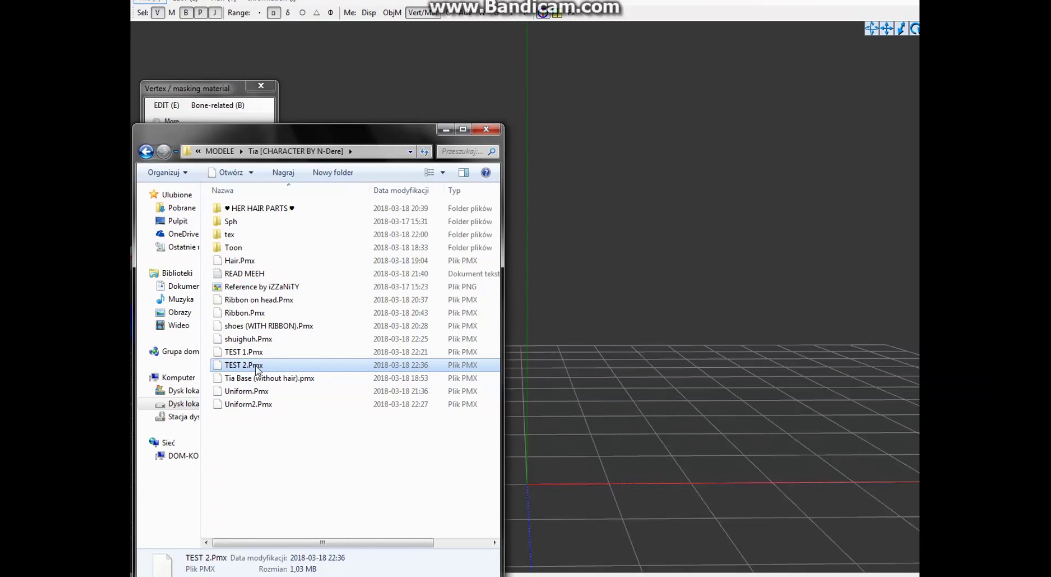
{"action": "left_click_drag", "start_coordinate": [263, 327], "coordinate": [571, 329]}
{"action": "left_click", "coordinate": [542, 322]}
Step: Shift the body back to the origin and slide the imported shoes along X to its feet
{"action": "scroll", "coordinate": [542, 367], "scroll_direction": "down", "scroll_amount": 3}
{"action": "middle_click_drag", "start_coordinate": [541, 456], "coordinate": [526, 455]}
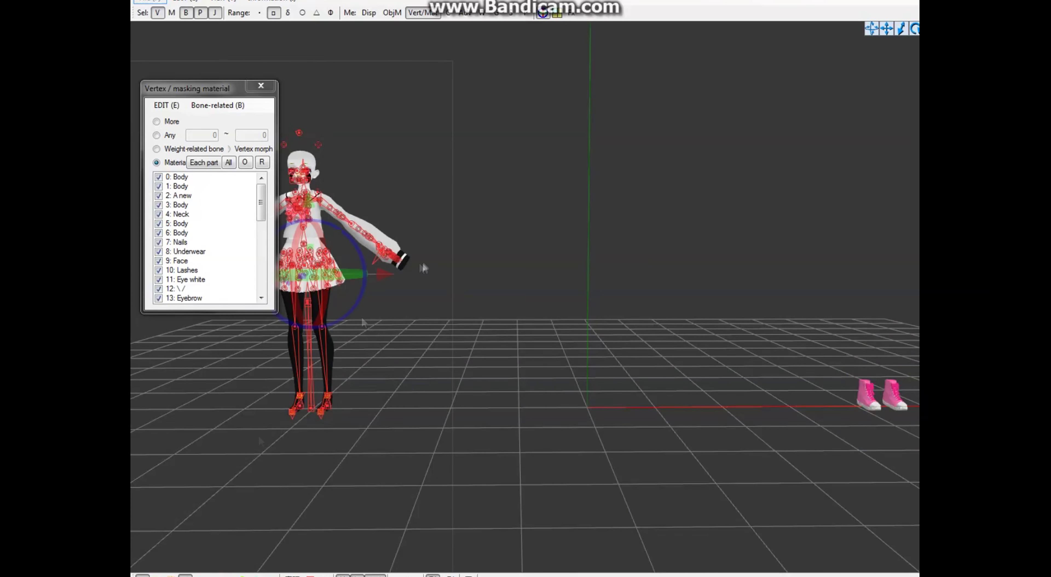
{"action": "left_click_drag", "start_coordinate": [386, 272], "coordinate": [688, 286]}
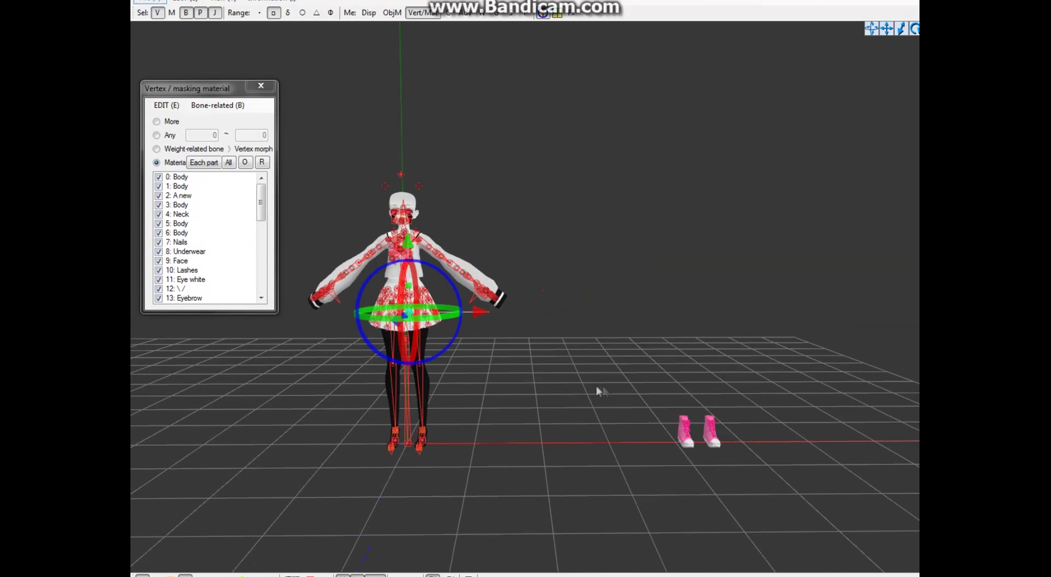
{"action": "left_click", "coordinate": [703, 427]}
{"action": "left_click_drag", "start_coordinate": [781, 431], "coordinate": [481, 431]}
Step: Fit the shoes over the feet by adjusting their height and their depth from the side
{"action": "middle_click_drag", "start_coordinate": [486, 502], "coordinate": [582, 439]}
{"action": "scroll", "coordinate": [581, 439], "scroll_direction": "up", "scroll_amount": 4}
{"action": "right_click_drag", "start_coordinate": [581, 439], "coordinate": [665, 392]}
{"action": "scroll", "coordinate": [666, 392], "scroll_direction": "up", "scroll_amount": 5}
{"action": "left_click_drag", "start_coordinate": [628, 349], "coordinate": [615, 349]}
{"action": "left_click_drag", "start_coordinate": [548, 284], "coordinate": [548, 287]}
{"action": "scroll", "coordinate": [572, 347], "scroll_direction": "up", "scroll_amount": 3}
{"action": "right_click_drag", "start_coordinate": [588, 356], "coordinate": [604, 357]}
{"action": "left_click_drag", "start_coordinate": [630, 372], "coordinate": [631, 371]}
{"action": "left_click_drag", "start_coordinate": [556, 300], "coordinate": [557, 306]}
{"action": "left_click_drag", "start_coordinate": [622, 378], "coordinate": [617, 378]}
Step: Nudge the shoes sideways along X to line them up with the legs
{"action": "right_click_drag", "start_coordinate": [689, 362], "coordinate": [611, 374]}
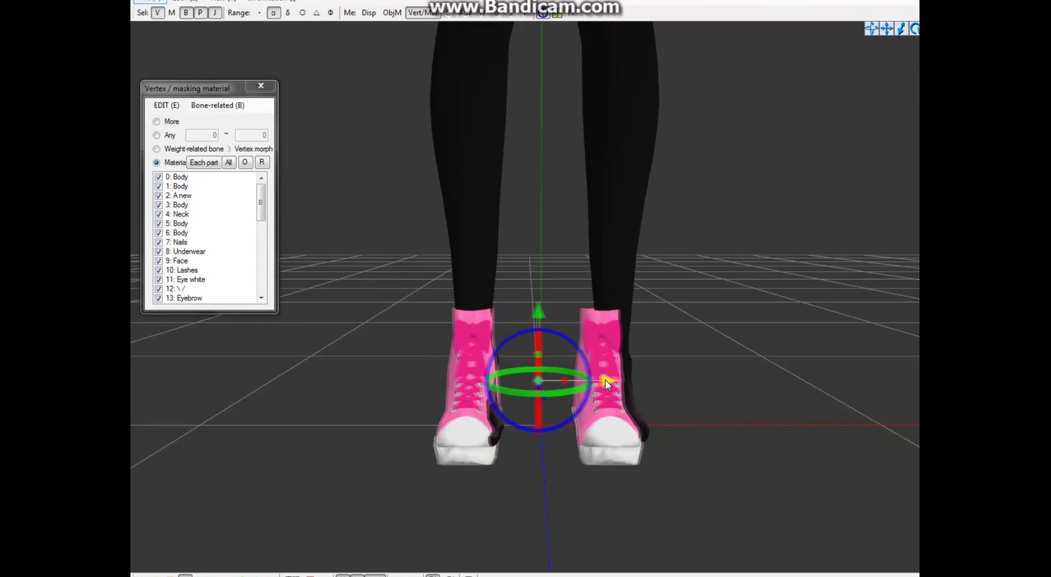
{"action": "left_click_drag", "start_coordinate": [603, 387], "coordinate": [608, 388]}
{"action": "left_click_drag", "start_coordinate": [748, 542], "coordinate": [754, 547]}
{"action": "middle_click_drag", "start_coordinate": [685, 392], "coordinate": [644, 392]}
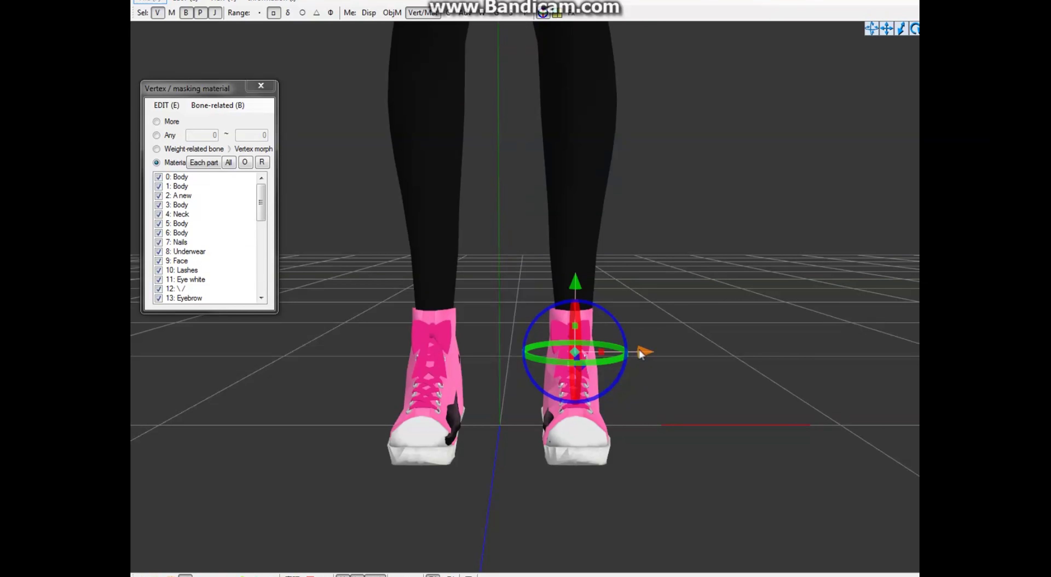
Step: Limit the mask to 36: Shoes, 37: shoelace, 38: Ribbon and 39: Ribbon and select the shoe on the model's left foot
{"action": "left_click_drag", "start_coordinate": [260, 203], "coordinate": [260, 276]}
{"action": "right_click", "coordinate": [184, 278]}
{"action": "left_click", "coordinate": [212, 294]}
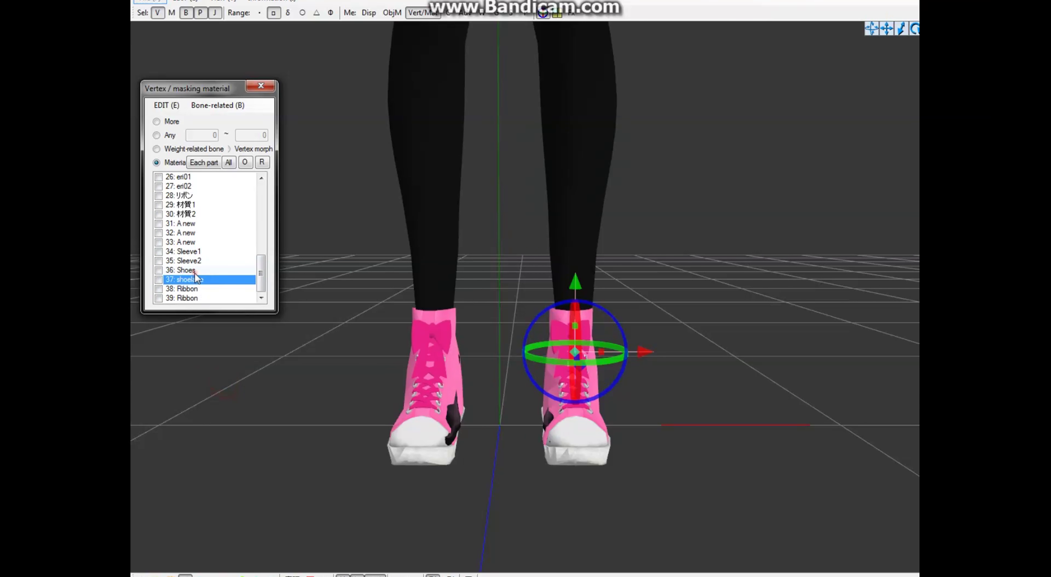
{"action": "left_click", "coordinate": [185, 270]}
{"action": "left_click", "coordinate": [187, 280]}
{"action": "left_click", "coordinate": [187, 289]}
{"action": "left_click", "coordinate": [189, 299]}
{"action": "left_click_drag", "start_coordinate": [486, 258], "coordinate": [830, 570]}
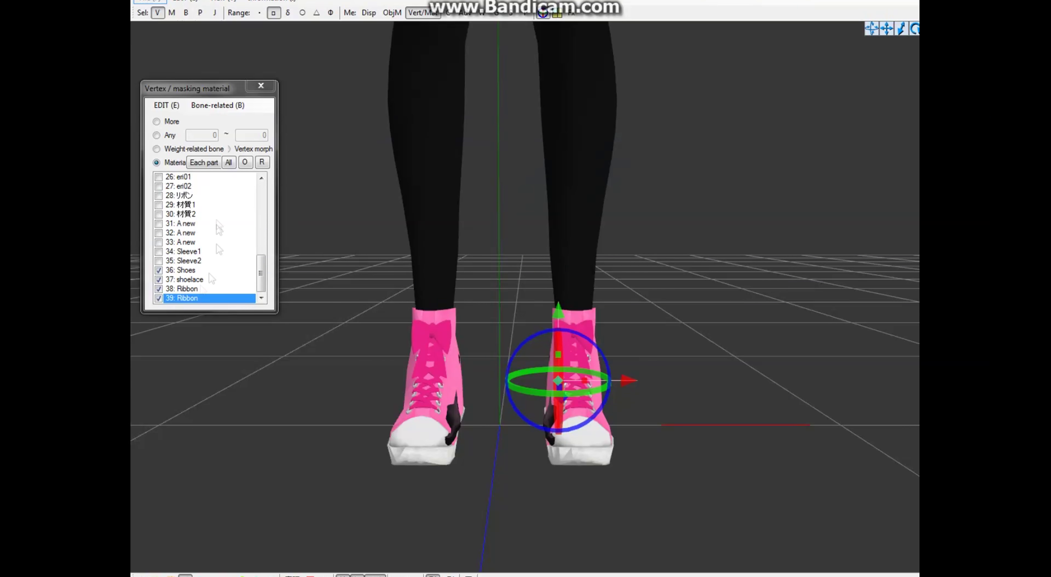
Step: Select the body vertices of the feet hidden inside the shoes and delete them
{"action": "left_click_drag", "start_coordinate": [262, 280], "coordinate": [263, 244]}
{"action": "right_click_drag", "start_coordinate": [432, 462], "coordinate": [457, 443]}
{"action": "left_click", "coordinate": [157, 575]}
{"action": "left_click_drag", "start_coordinate": [359, 362], "coordinate": [357, 364]}
{"action": "key", "text": "Delete"}
{"action": "left_click", "coordinate": [545, 339]}
{"action": "right_click_drag", "start_coordinate": [458, 426], "coordinate": [412, 427]}
{"action": "left_click", "coordinate": [158, 232]}
{"action": "left_click", "coordinate": [180, 260]}
Step: Select the whole model including bones, rigid bodies and joints and shift it aside along the X axis
{"action": "scroll", "coordinate": [180, 260], "scroll_direction": "down", "scroll_amount": 1}
{"action": "scroll", "coordinate": [490, 327], "scroll_direction": "down", "scroll_amount": 10}
{"action": "middle_click_drag", "start_coordinate": [489, 285], "coordinate": [496, 367]}
{"action": "right_click_drag", "start_coordinate": [469, 367], "coordinate": [501, 378]}
{"action": "scroll", "coordinate": [501, 378], "scroll_direction": "down", "scroll_amount": 2}
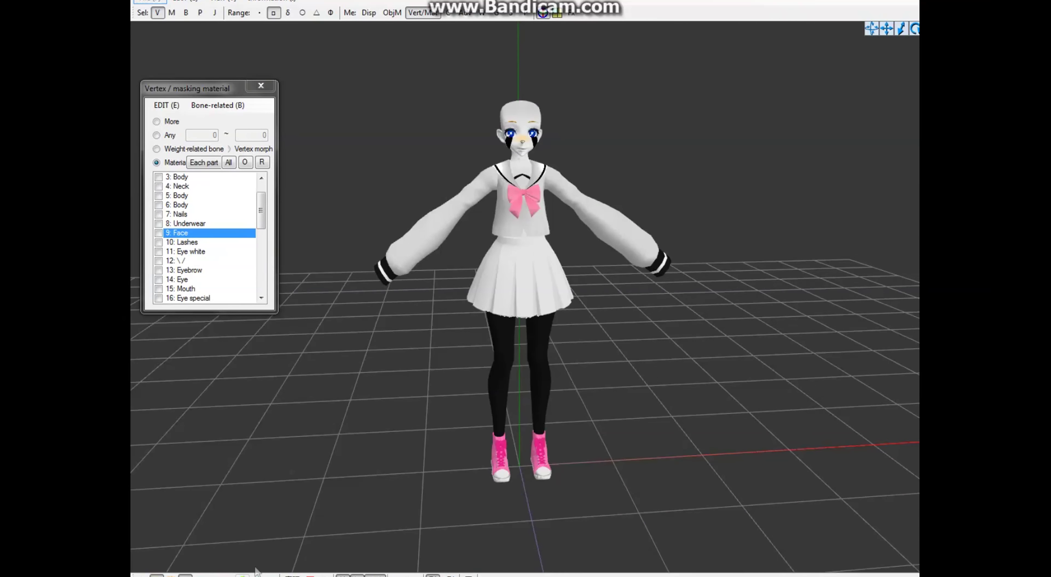
{"action": "left_click", "coordinate": [257, 574]}
{"action": "left_click", "coordinate": [271, 574]}
{"action": "left_click", "coordinate": [186, 13]}
{"action": "left_click", "coordinate": [200, 12]}
{"action": "left_click", "coordinate": [214, 13]}
{"action": "left_click_drag", "start_coordinate": [845, 49], "coordinate": [316, 569]}
{"action": "right_click", "coordinate": [179, 223]}
{"action": "left_click_drag", "start_coordinate": [731, 49], "coordinate": [331, 574]}
{"action": "left_click_drag", "start_coordinate": [594, 286], "coordinate": [280, 291]}
Step: Import Hair.Pmx into the model using the Adding option
{"action": "left_click", "coordinate": [226, 529]}
{"action": "left_click_drag", "start_coordinate": [292, 542], "coordinate": [244, 542]}
{"action": "left_click_drag", "start_coordinate": [241, 260], "coordinate": [539, 245]}
{"action": "left_click", "coordinate": [409, 226]}
{"action": "left_click", "coordinate": [533, 323]}
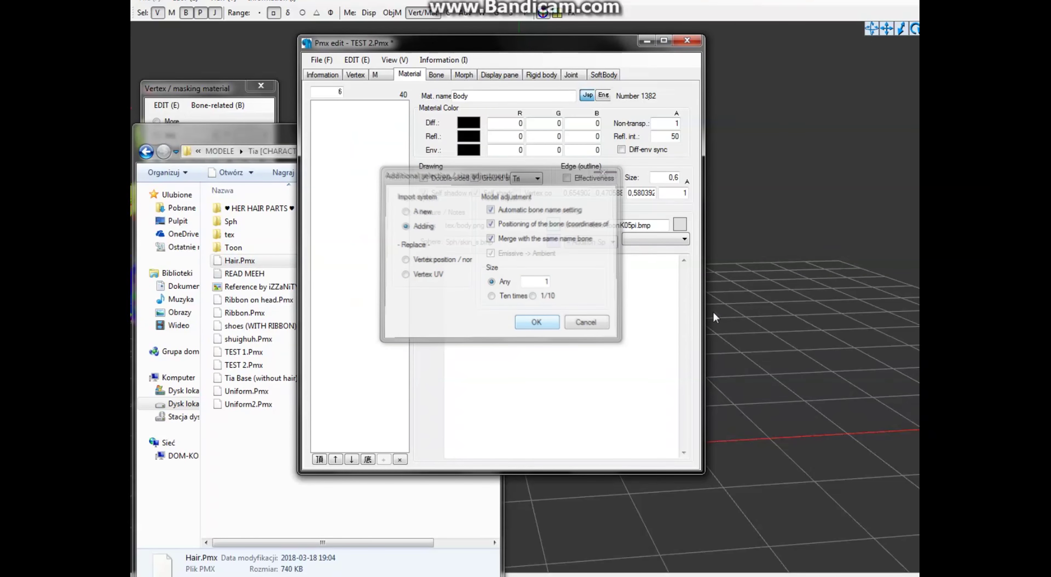
Step: Move the imported hair aside along X and shift the body back towards the origin
{"action": "left_click_drag", "start_coordinate": [566, 330], "coordinate": [908, 286]}
{"action": "scroll", "coordinate": [612, 266], "scroll_direction": "down", "scroll_amount": 1}
{"action": "middle_click_drag", "start_coordinate": [613, 265], "coordinate": [698, 247]}
{"action": "left_click_drag", "start_coordinate": [483, 134], "coordinate": [403, 195]}
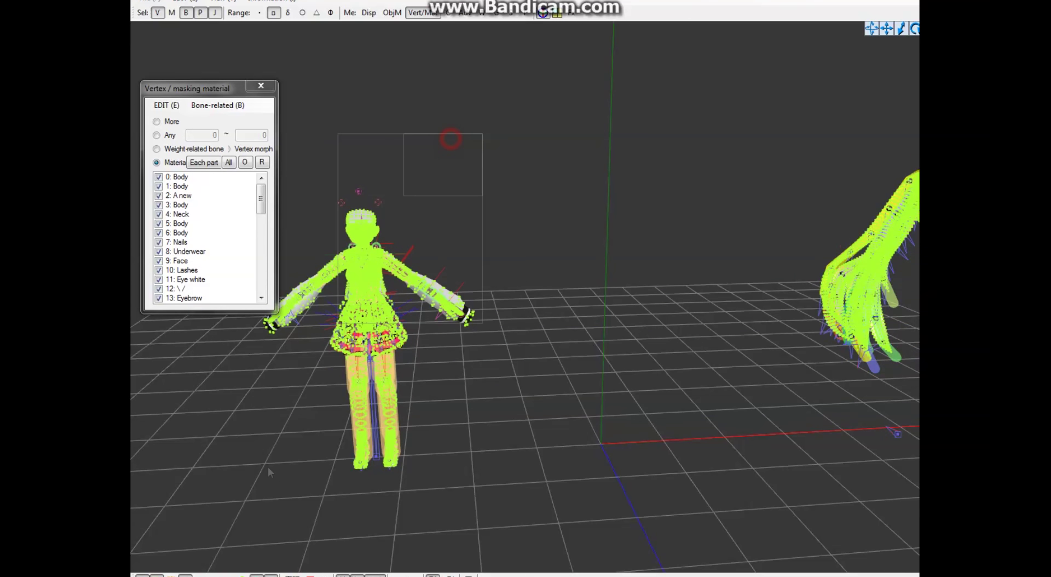
{"action": "left_click_drag", "start_coordinate": [447, 328], "coordinate": [694, 323]}
Step: Position the hair on the head and check its fit from several angles
{"action": "middle_click_drag", "start_coordinate": [778, 348], "coordinate": [655, 364]}
{"action": "key", "text": "Tab"}
{"action": "left_click_drag", "start_coordinate": [569, 342], "coordinate": [553, 352]}
{"action": "left_click", "coordinate": [718, 307]}
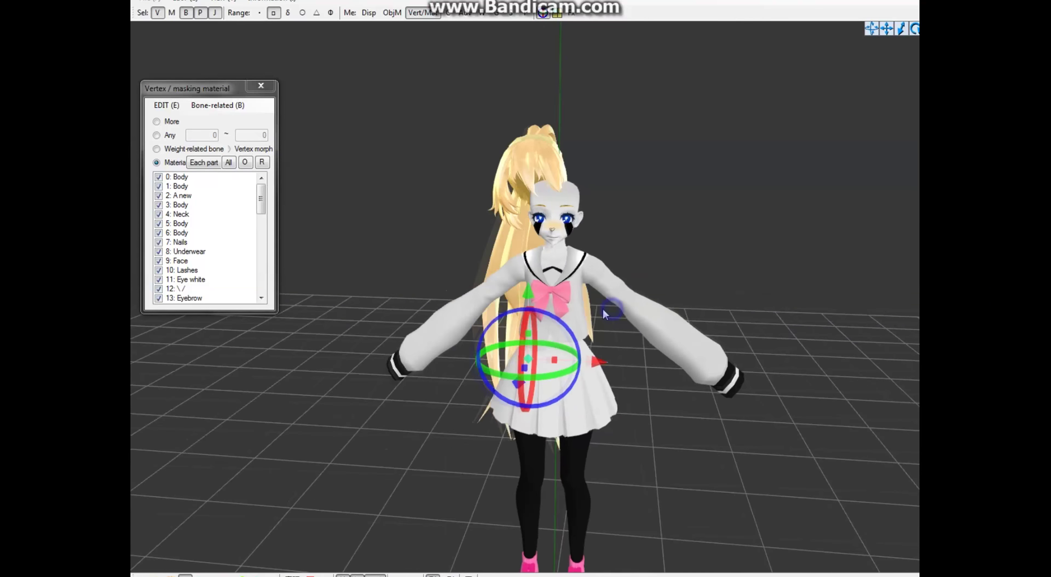
{"action": "scroll", "coordinate": [584, 422], "scroll_direction": "up", "scroll_amount": 6}
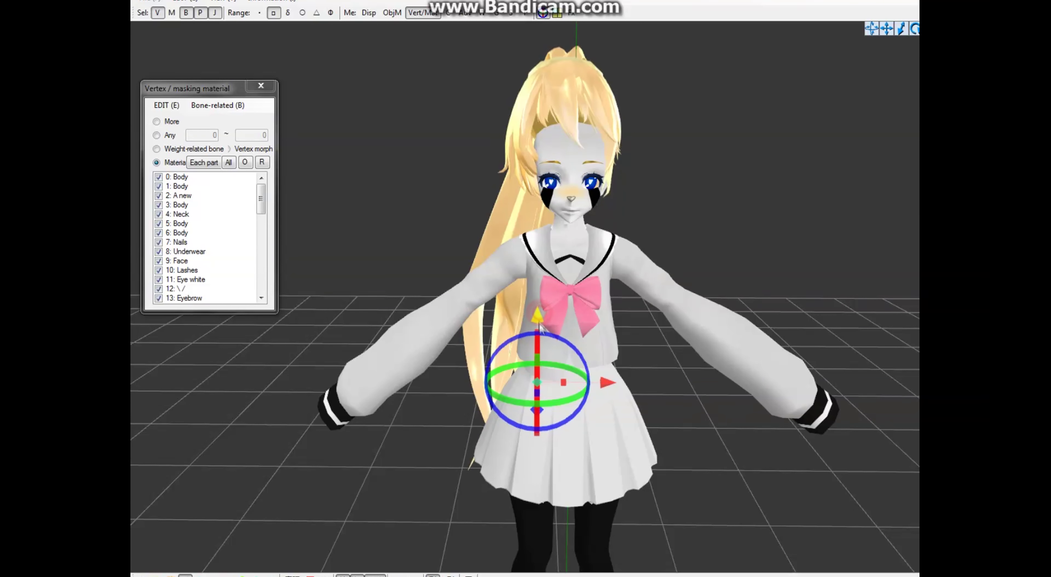
{"action": "right_click_drag", "start_coordinate": [589, 424], "coordinate": [519, 359]}
{"action": "right_click_drag", "start_coordinate": [578, 426], "coordinate": [679, 388]}
{"action": "right_click_drag", "start_coordinate": [601, 452], "coordinate": [566, 490]}
{"action": "middle_click_drag", "start_coordinate": [566, 490], "coordinate": [563, 416]}
{"action": "scroll", "coordinate": [563, 416], "scroll_direction": "down", "scroll_amount": 3}
Step: Import Ribbon on head.Pmx into the model using the Adding option
{"action": "left_click", "coordinate": [253, 518]}
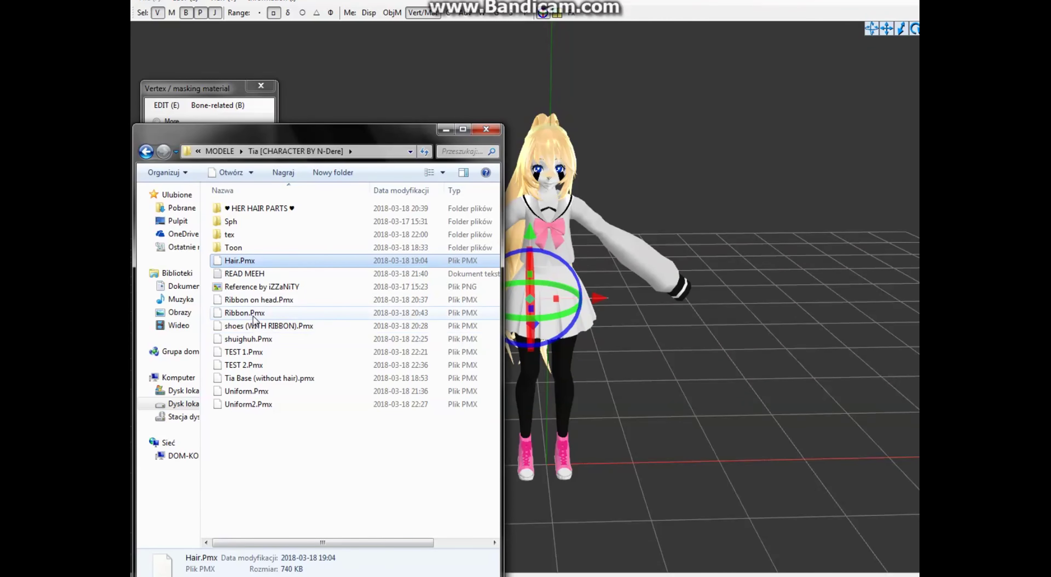
{"action": "left_click_drag", "start_coordinate": [255, 300], "coordinate": [569, 254]}
{"action": "left_click", "coordinate": [409, 228]}
{"action": "left_click", "coordinate": [536, 323]}
Step: Lower the imported ribbon to head height and move it back along Z to the base of the ponytail
{"action": "middle_click_drag", "start_coordinate": [597, 188], "coordinate": [563, 368]}
{"action": "scroll", "coordinate": [563, 368], "scroll_direction": "down", "scroll_amount": 2}
{"action": "key", "text": "ctrl+a"}
{"action": "left_click_drag", "start_coordinate": [512, 81], "coordinate": [521, 376]}
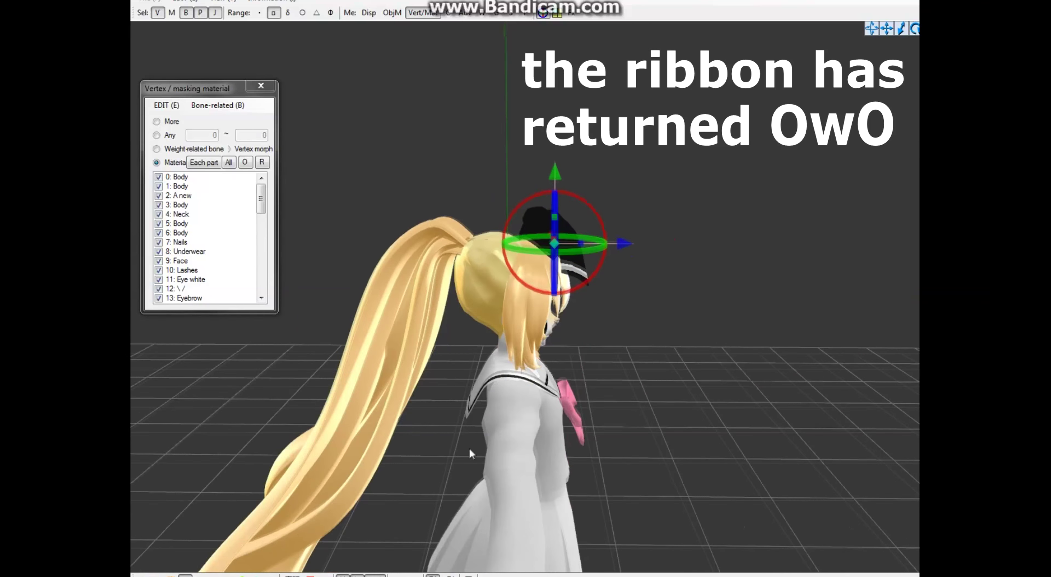
{"action": "scroll", "coordinate": [472, 454], "scroll_direction": "up", "scroll_amount": 2}
{"action": "left_click_drag", "start_coordinate": [630, 226], "coordinate": [551, 225]}
Step: Tilt the ribbon to follow the ponytail and reposition it where the hair is tied
{"action": "scroll", "coordinate": [541, 232], "scroll_direction": "up", "scroll_amount": 3}
{"action": "middle_click_drag", "start_coordinate": [490, 229], "coordinate": [541, 232]}
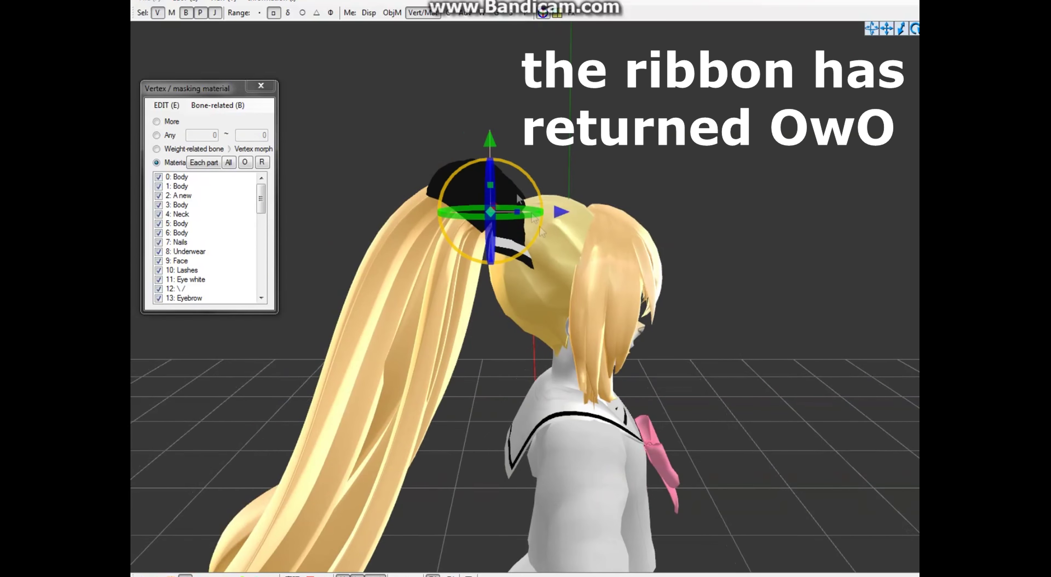
{"action": "left_click_drag", "start_coordinate": [528, 248], "coordinate": [513, 286]}
{"action": "middle_click_drag", "start_coordinate": [531, 260], "coordinate": [537, 267]}
{"action": "left_click_drag", "start_coordinate": [494, 214], "coordinate": [477, 221]}
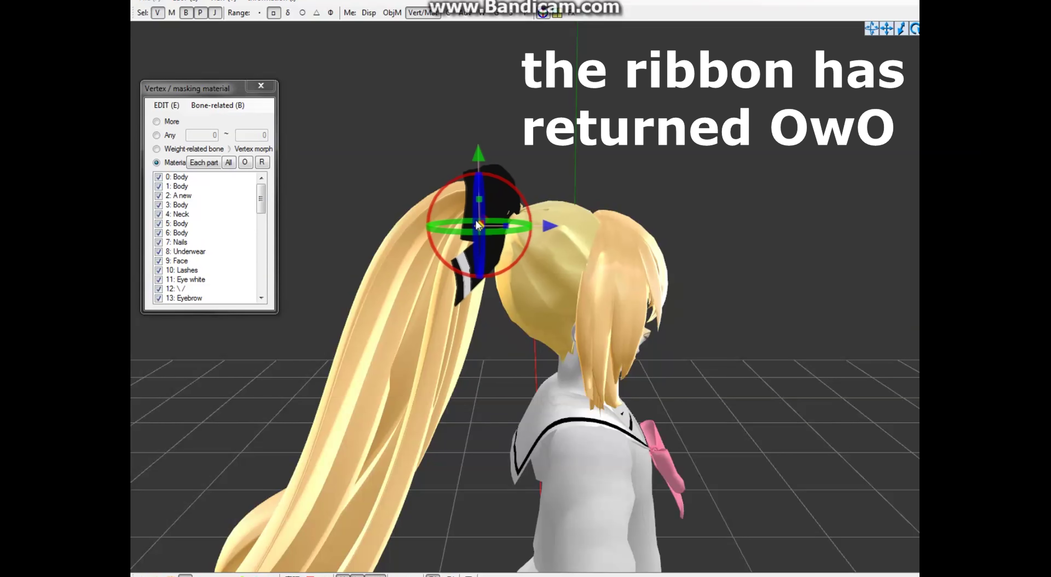
Step: Fine-tune the ribbon's depth and height at the ponytail base from the opposite side
{"action": "right_click_drag", "start_coordinate": [549, 220], "coordinate": [669, 286]}
{"action": "left_click_drag", "start_coordinate": [584, 215], "coordinate": [591, 214]}
{"action": "left_click_drag", "start_coordinate": [661, 143], "coordinate": [661, 138]}
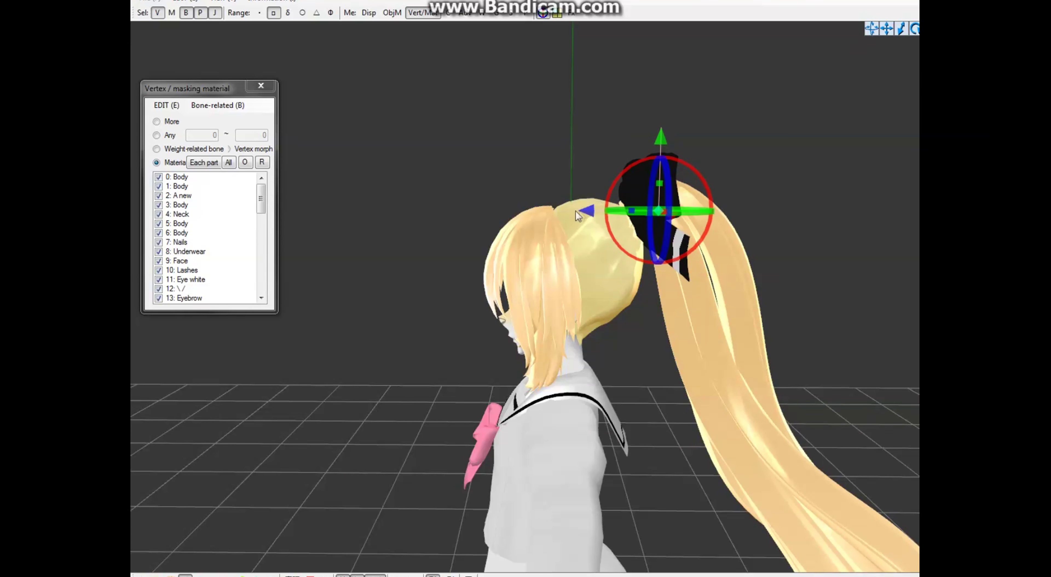
{"action": "right_click_drag", "start_coordinate": [559, 257], "coordinate": [608, 166]}
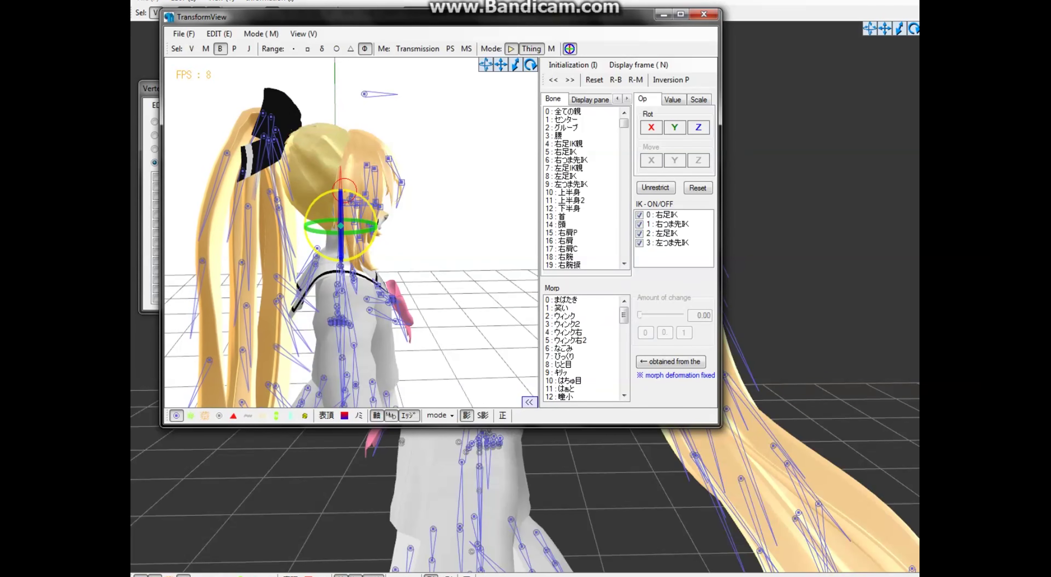
Step: Test-rotate the head bone in the transform view to check whether the ribbon follows the head
{"action": "right_click_drag", "start_coordinate": [421, 116], "coordinate": [447, 137]}
{"action": "left_click_drag", "start_coordinate": [342, 188], "coordinate": [322, 193]}
{"action": "right_click_drag", "start_coordinate": [404, 165], "coordinate": [851, 200]}
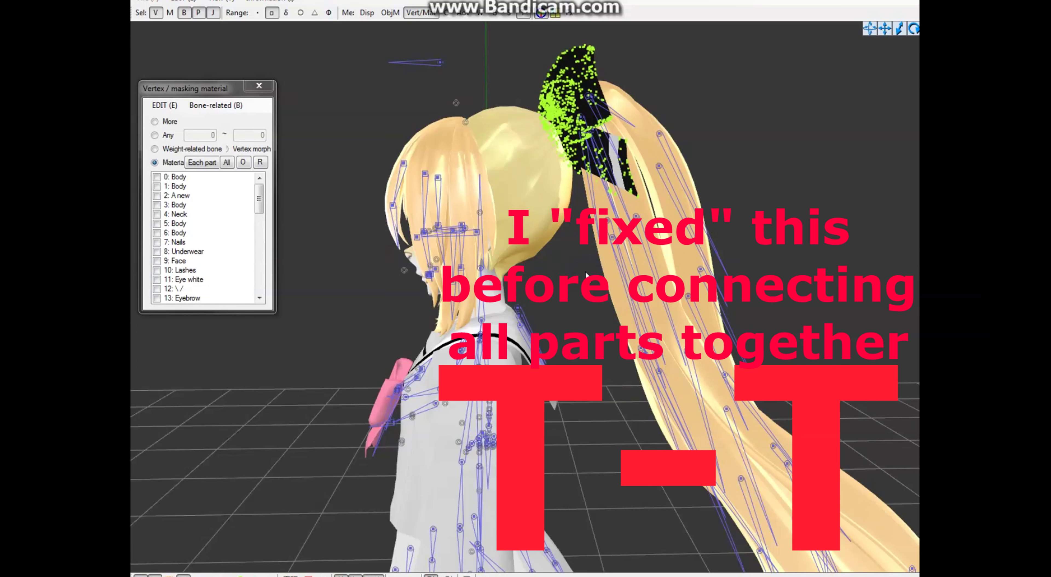
Step: Open weight drawing for the head bone 頭 and show only the Ponytail material
{"action": "left_click", "coordinate": [480, 14]}
{"action": "left_click", "coordinate": [432, 574]}
{"action": "left_click", "coordinate": [438, 538]}
{"action": "left_click_drag", "start_coordinate": [493, 255], "coordinate": [473, 278]}
{"action": "left_click", "coordinate": [207, 166]}
{"action": "left_click_drag", "start_coordinate": [259, 196], "coordinate": [252, 294]}
{"action": "left_click", "coordinate": [184, 298]}
{"action": "left_click", "coordinate": [184, 289]}
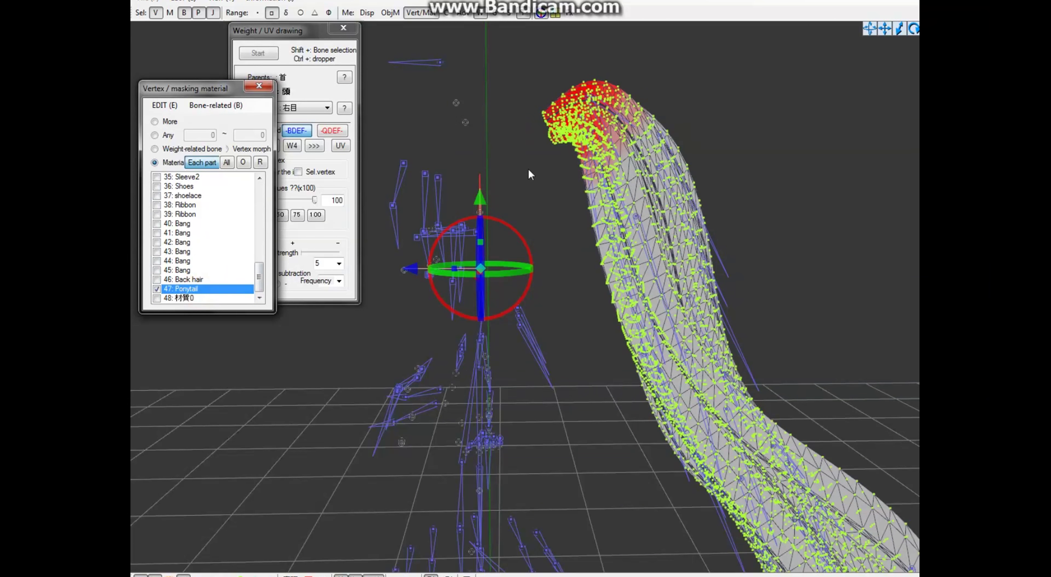
Step: Start weight painting and paint the ponytail's root with a head-bone weight of 100
{"action": "right_click_drag", "start_coordinate": [529, 171], "coordinate": [506, 157]}
{"action": "left_click", "coordinate": [258, 53]}
{"action": "middle_click_drag", "start_coordinate": [289, 451], "coordinate": [392, 445]}
{"action": "scroll", "coordinate": [392, 445], "scroll_direction": "up", "scroll_amount": 2}
{"action": "left_click", "coordinate": [316, 216]}
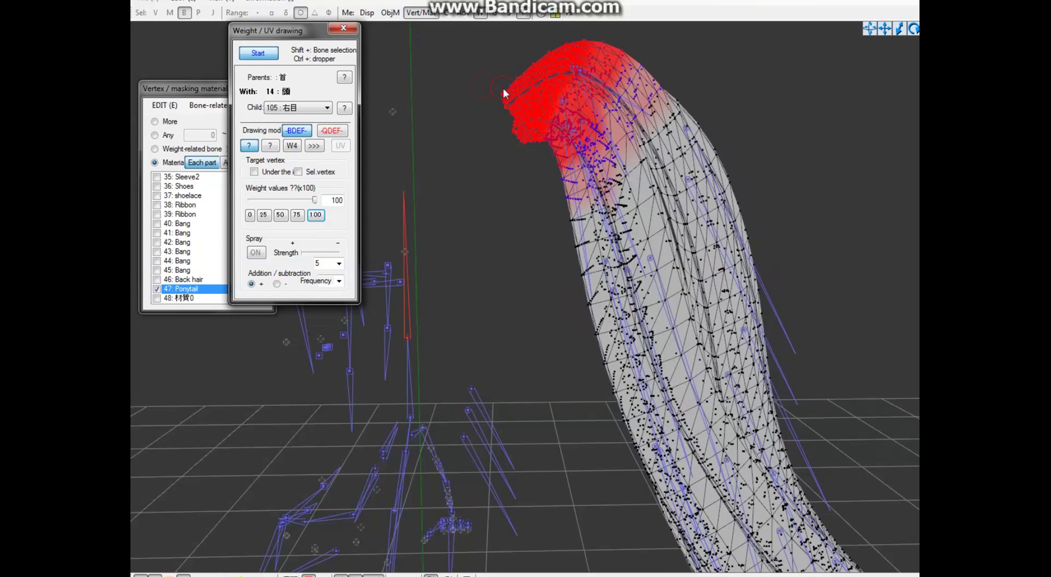
Step: Blend the head-bone weights below the ponytail's root using values of 75, 25 and 50
{"action": "left_click", "coordinate": [297, 214]}
{"action": "left_click", "coordinate": [553, 154], "text": "ctrl"}
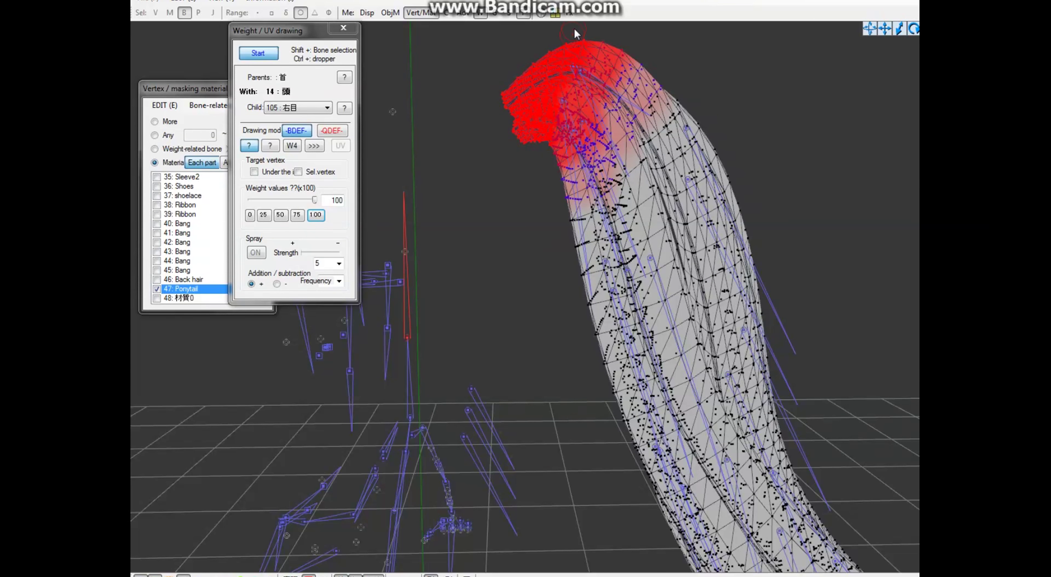
{"action": "left_click", "coordinate": [546, 181], "text": "ctrl"}
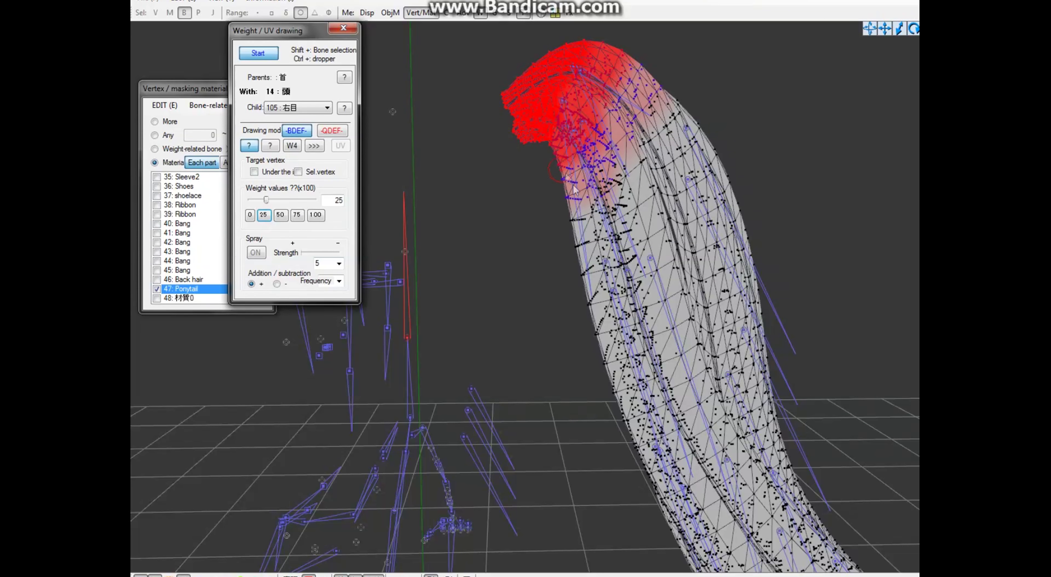
{"action": "left_click_drag", "start_coordinate": [566, 188], "coordinate": [575, 181]}
{"action": "left_click", "coordinate": [584, 157], "text": "ctrl"}
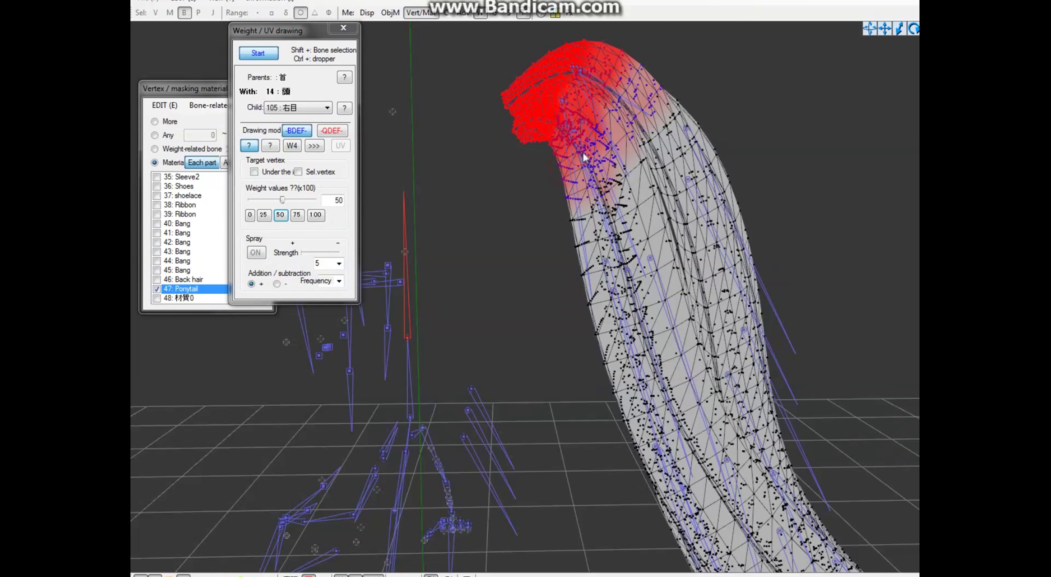
Step: Test-rotate the head bone in TransformView to check how the repainted ponytail root follows the head
{"action": "left_click", "coordinate": [283, 575]}
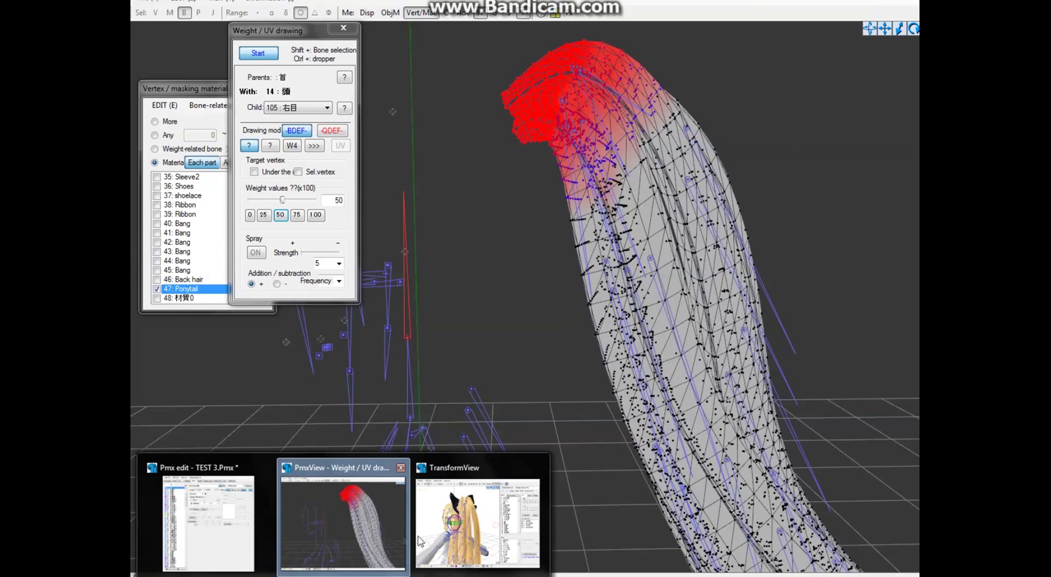
{"action": "left_click", "coordinate": [478, 525]}
{"action": "right_click_drag", "start_coordinate": [521, 232], "coordinate": [432, 272]}
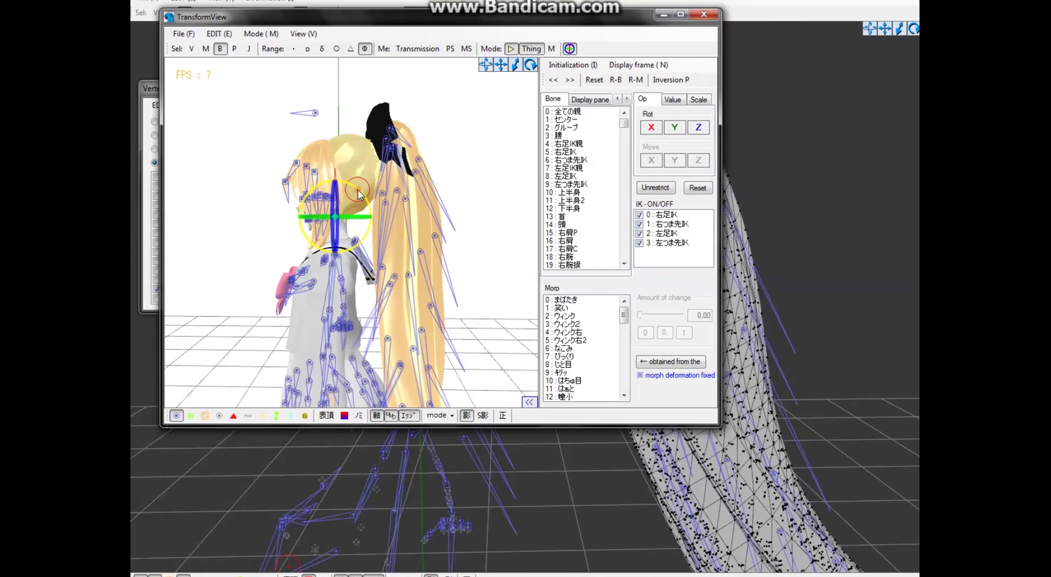
{"action": "mouse_move", "coordinate": [420, 264]}
{"action": "right_mouse_down"}
{"action": "mouse_move", "coordinate": [391, 263]}
{"action": "mouse_move", "coordinate": [438, 270]}
{"action": "right_mouse_up"}
{"action": "right_click_drag", "start_coordinate": [349, 207], "coordinate": [317, 171]}
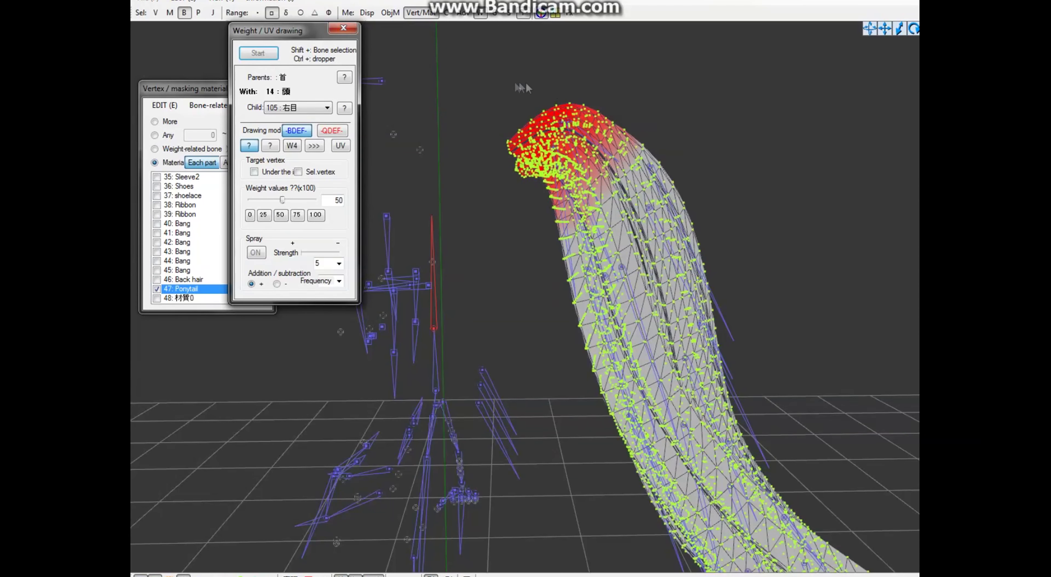
Step: Hide the vertex points to inspect the ponytail's weight gradient and test the head bone's rotation from behind
{"action": "left_click", "coordinate": [155, 575]}
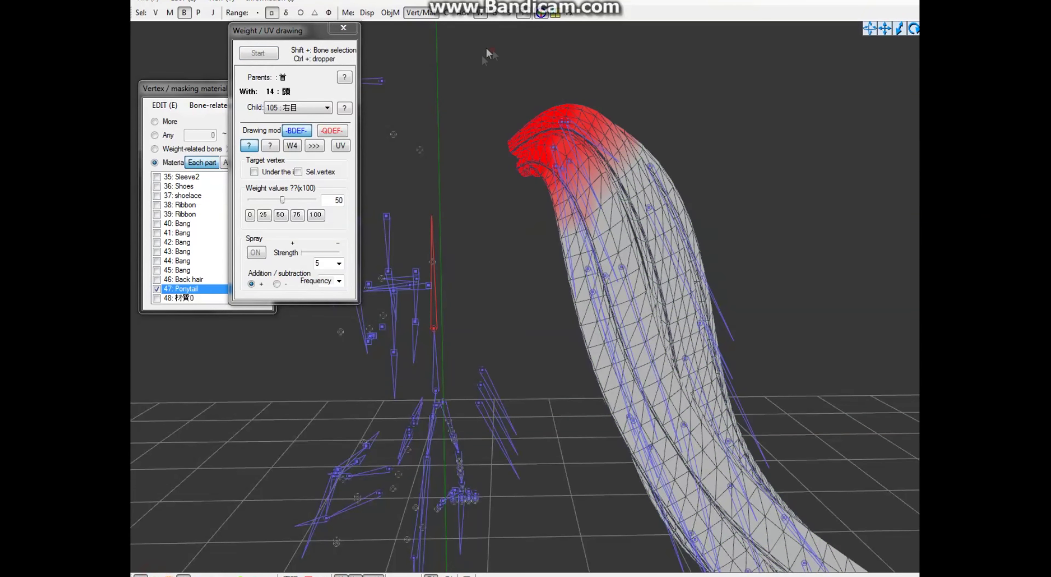
{"action": "left_click_drag", "start_coordinate": [483, 60], "coordinate": [608, 192]}
{"action": "mouse_move", "coordinate": [344, 549]}
{"action": "left_click", "coordinate": [204, 525]}
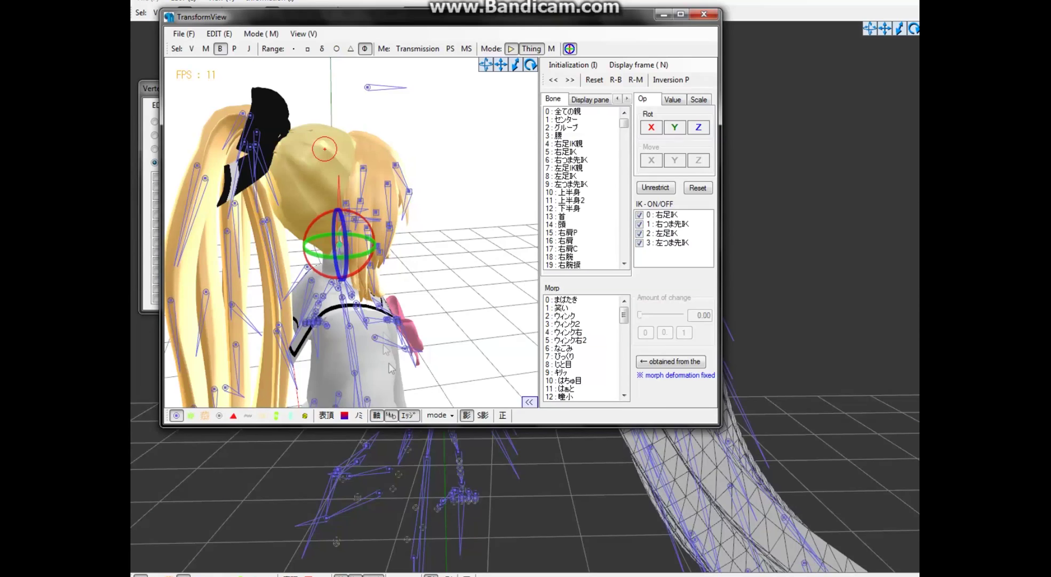
{"action": "right_click_drag", "start_coordinate": [358, 209], "coordinate": [363, 205]}
{"action": "left_click_drag", "start_coordinate": [363, 204], "coordinate": [350, 200]}
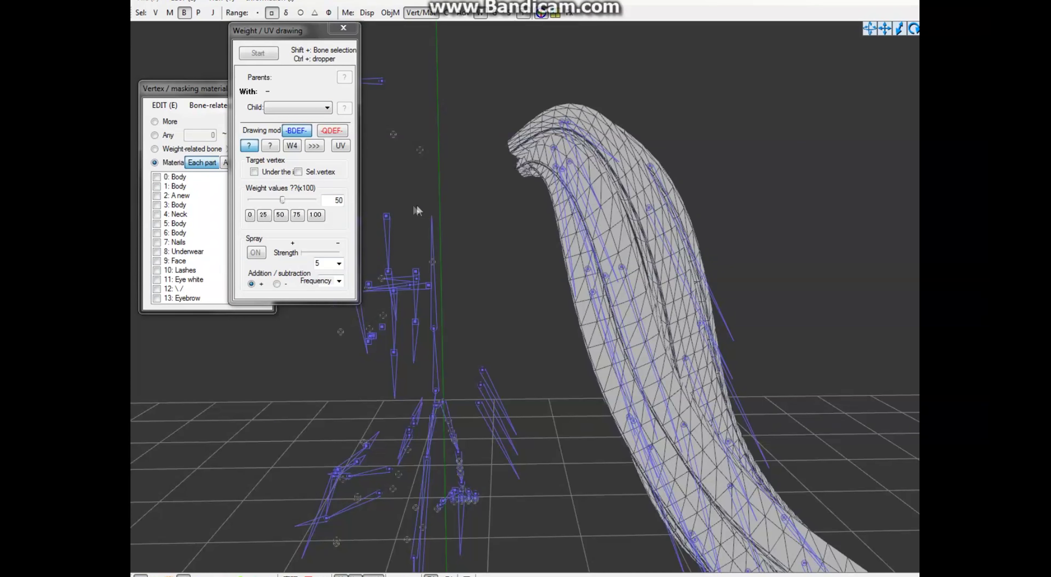
Step: Reselect the head bone and smooth the ponytail's upper weight gradient with values stepping from 85 through 75, 69 and 50 to 25
{"action": "left_click", "coordinate": [435, 330], "text": "shift"}
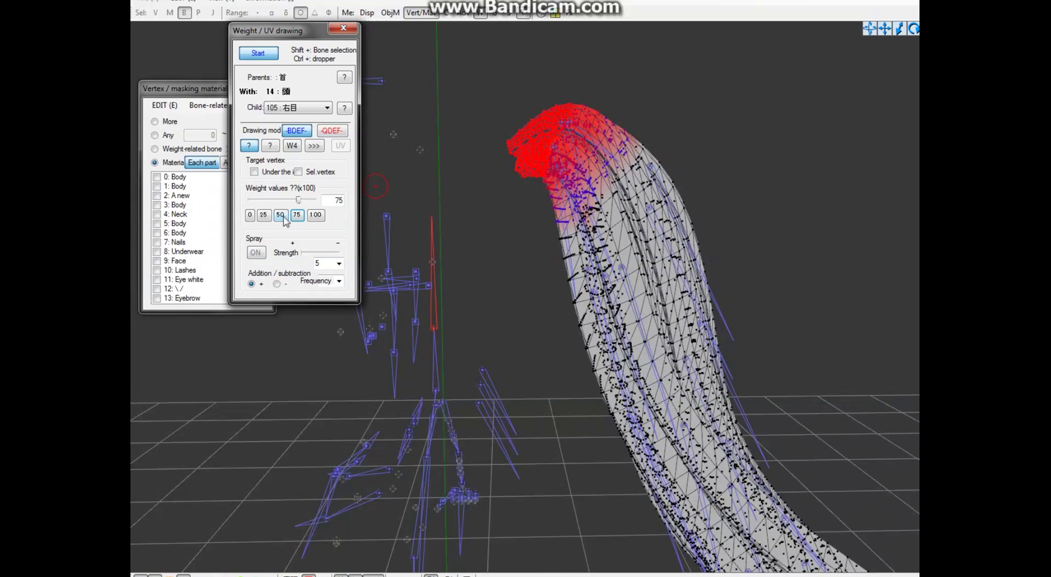
{"action": "left_click", "coordinate": [541, 181]}
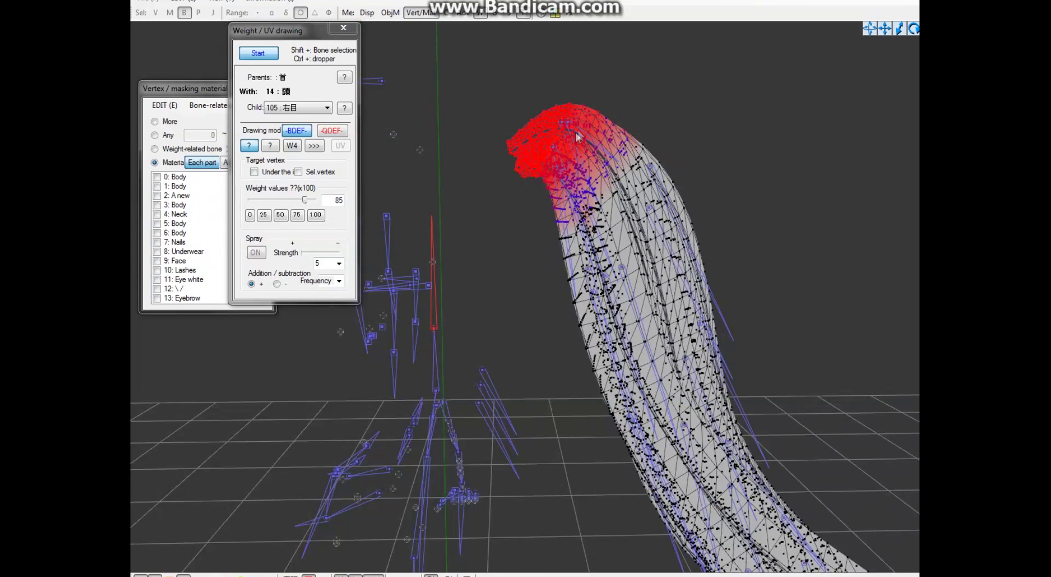
{"action": "left_click", "coordinate": [296, 215]}
{"action": "left_click_drag", "start_coordinate": [616, 122], "coordinate": [584, 155]}
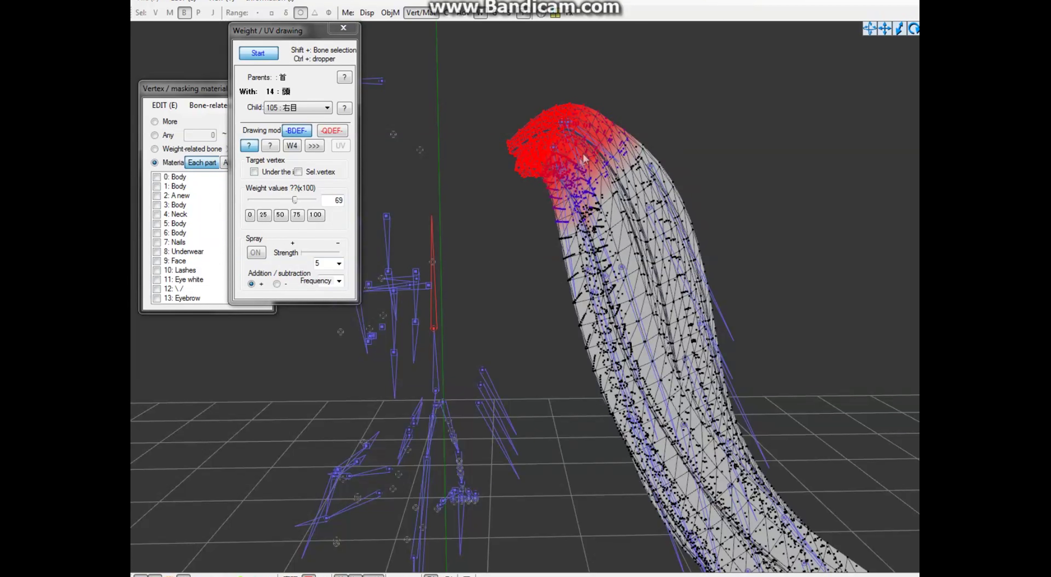
{"action": "left_click", "coordinate": [281, 215]}
{"action": "scroll", "coordinate": [633, 126], "scroll_direction": "down", "scroll_amount": 1}
{"action": "scroll", "coordinate": [634, 125], "scroll_direction": "up", "scroll_amount": 2}
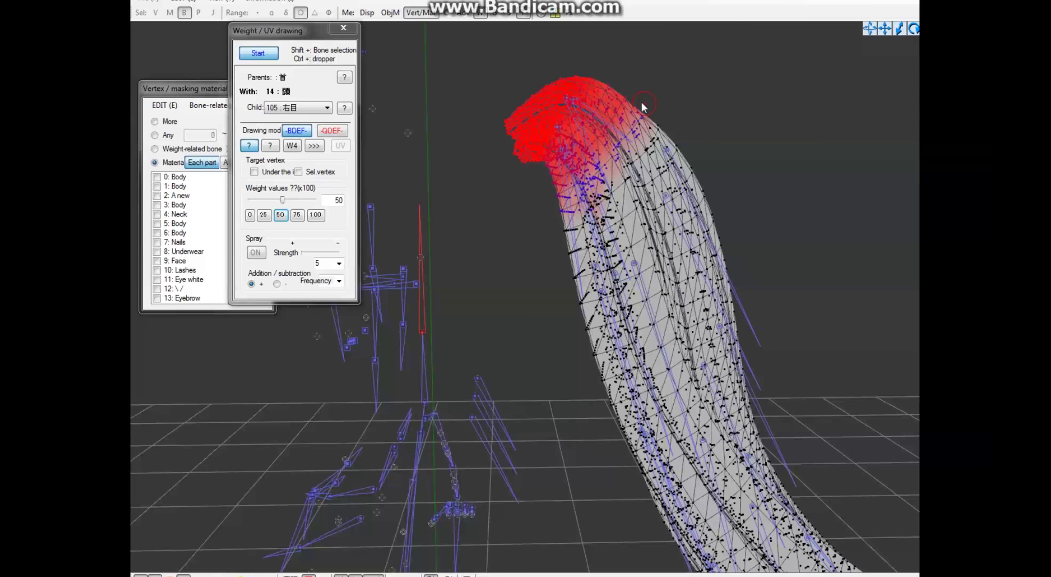
{"action": "left_click", "coordinate": [264, 215]}
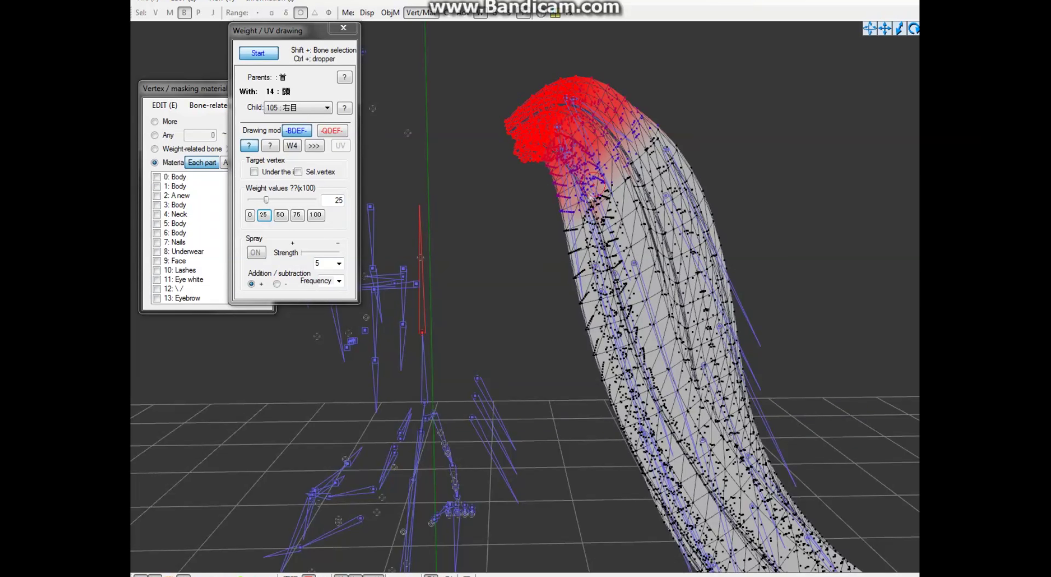
Step: Check the smoothed ponytail weights on the tilted head in TransformView from several angles
{"action": "mouse_move", "coordinate": [347, 575]}
{"action": "left_click", "coordinate": [483, 515]}
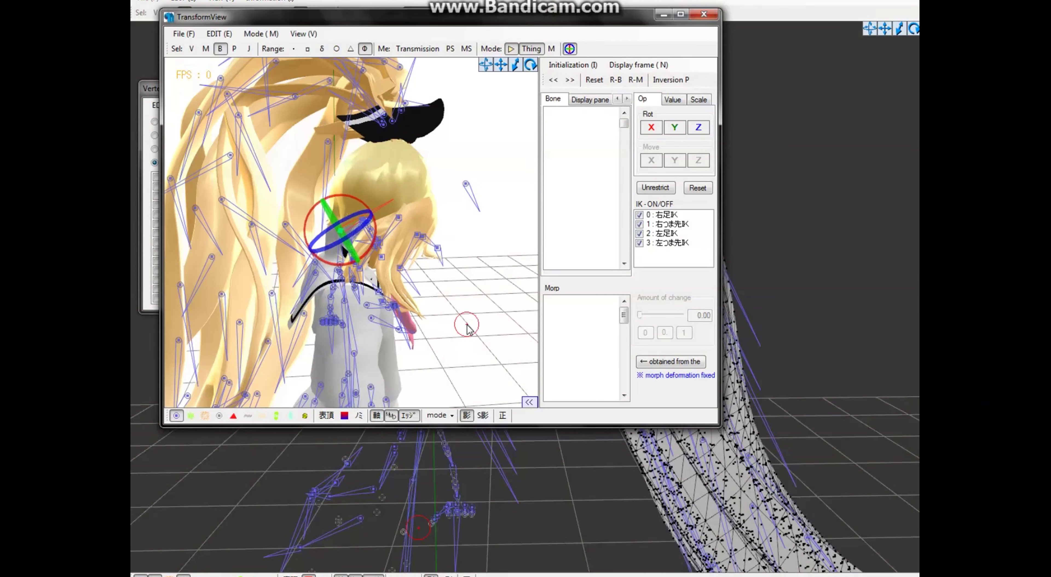
{"action": "right_click_drag", "start_coordinate": [442, 309], "coordinate": [518, 295]}
{"action": "right_click_drag", "start_coordinate": [445, 259], "coordinate": [179, 228]}
Step: Return to weight painting and repaint the ponytail's root end with a head-bone weight of 100
{"action": "left_click", "coordinate": [760, 190]}
{"action": "left_click", "coordinate": [261, 53]}
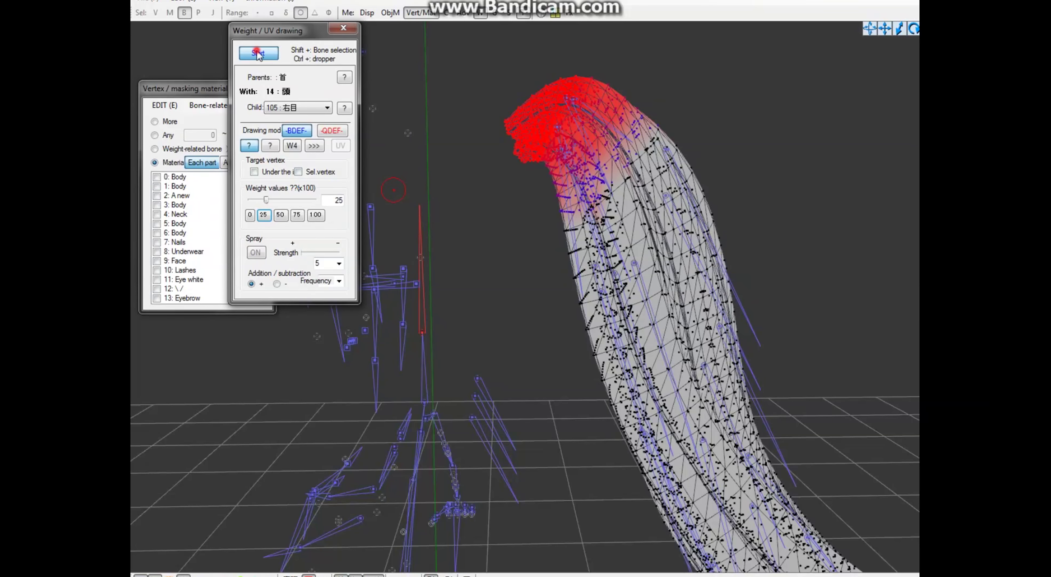
{"action": "left_click", "coordinate": [315, 214]}
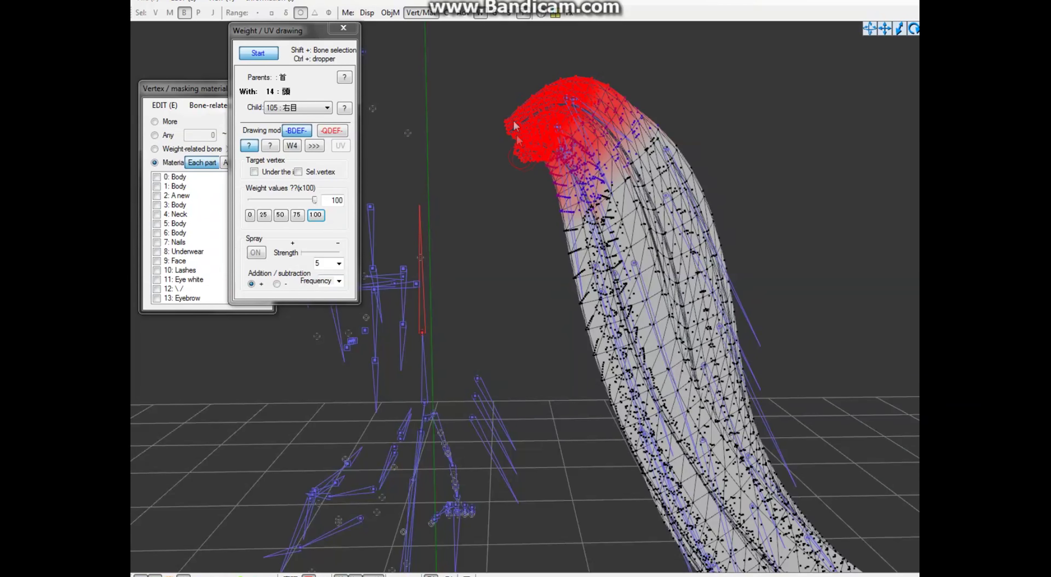
Step: Tilt the head bone in TransformView, examine the ponytail and ribbon from both sides, and undo the last change
{"action": "left_click", "coordinate": [457, 490]}
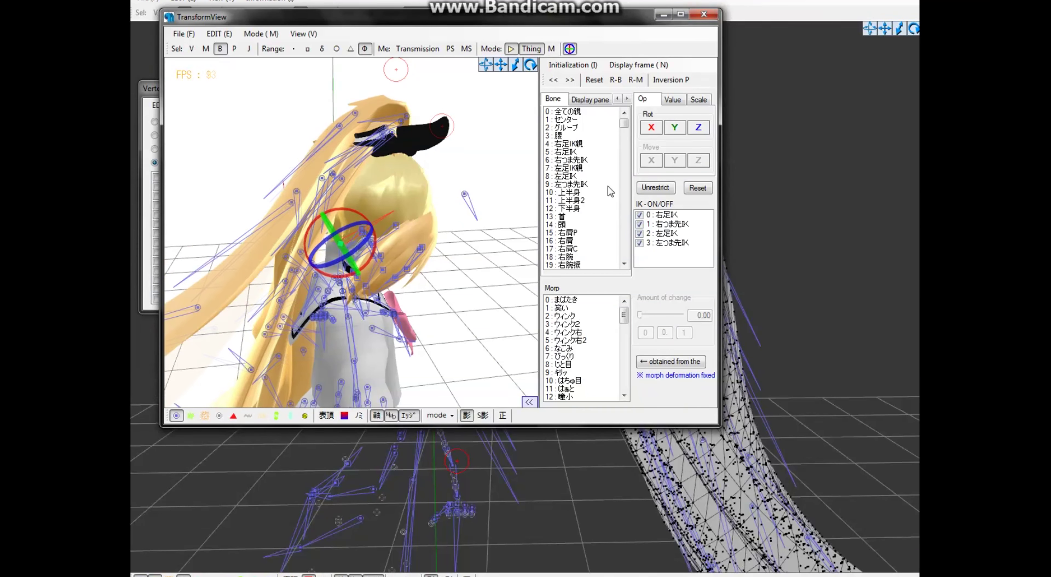
{"action": "right_click_drag", "start_coordinate": [470, 205], "coordinate": [379, 224]}
{"action": "mouse_move", "coordinate": [446, 183]}
{"action": "right_mouse_down"}
{"action": "mouse_move", "coordinate": [290, 302]}
{"action": "mouse_move", "coordinate": [338, 195]}
{"action": "right_mouse_up"}
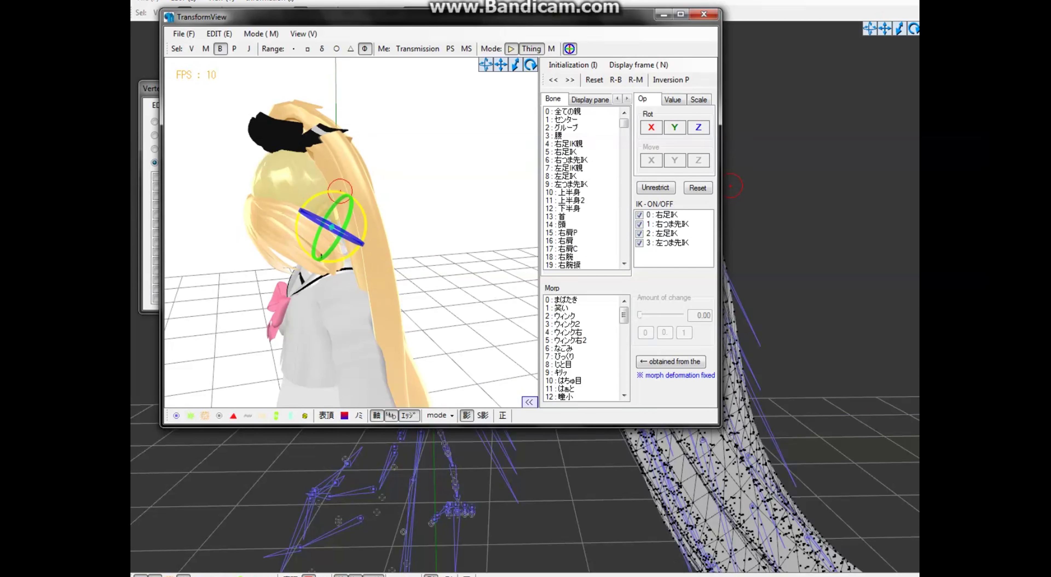
{"action": "right_click_drag", "start_coordinate": [370, 258], "coordinate": [341, 189]}
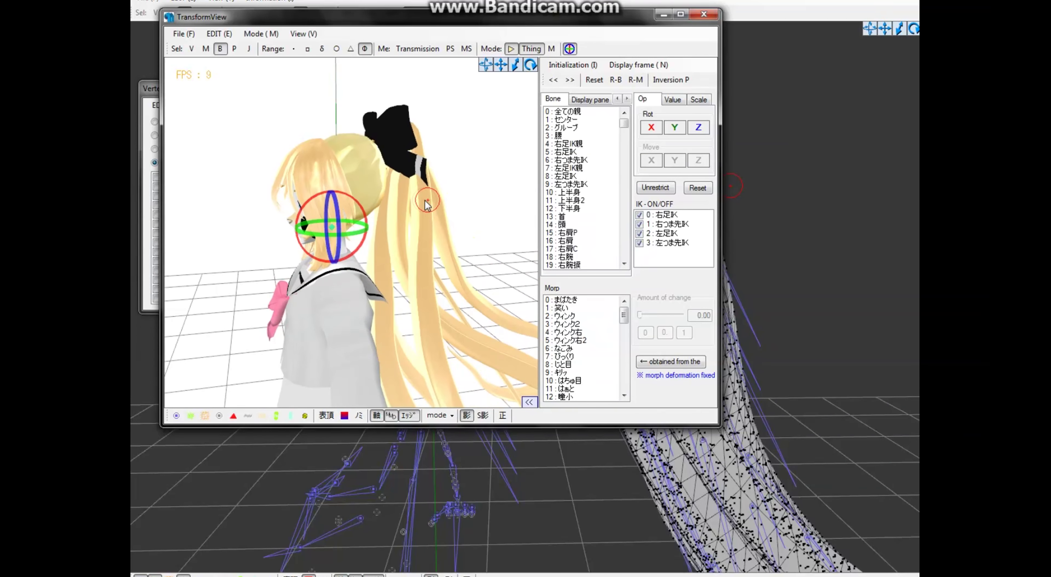
{"action": "left_click_drag", "start_coordinate": [340, 189], "coordinate": [359, 201]}
{"action": "mouse_move", "coordinate": [469, 191]}
{"action": "right_mouse_down"}
{"action": "mouse_move", "coordinate": [439, 199]}
{"action": "mouse_move", "coordinate": [466, 199]}
{"action": "right_mouse_up"}
{"action": "key", "text": "ctrl+z"}
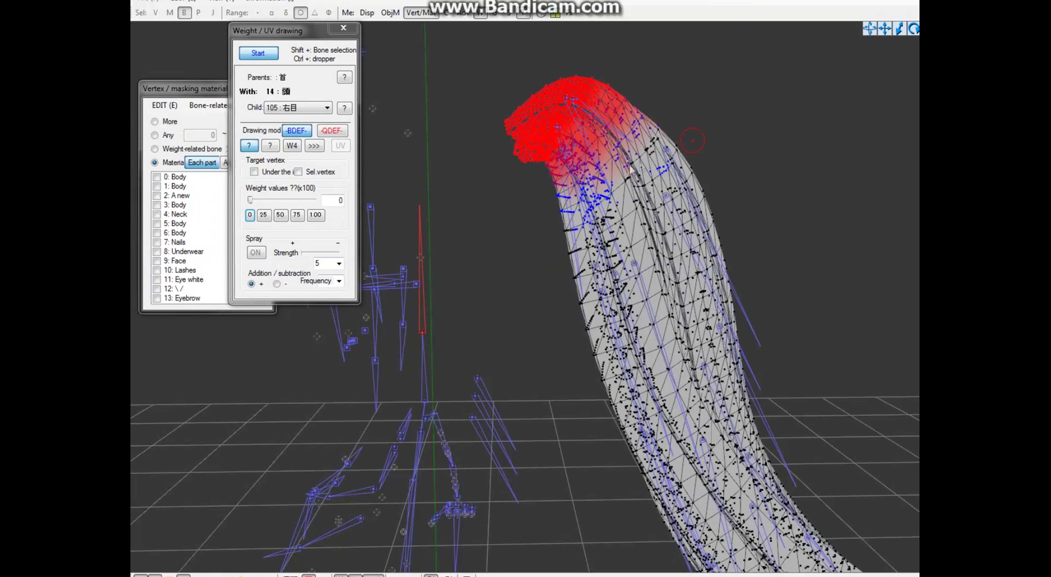
Step: Finish weight painting on the ponytail and test the head bone's rotation once more
{"action": "left_click", "coordinate": [261, 54]}
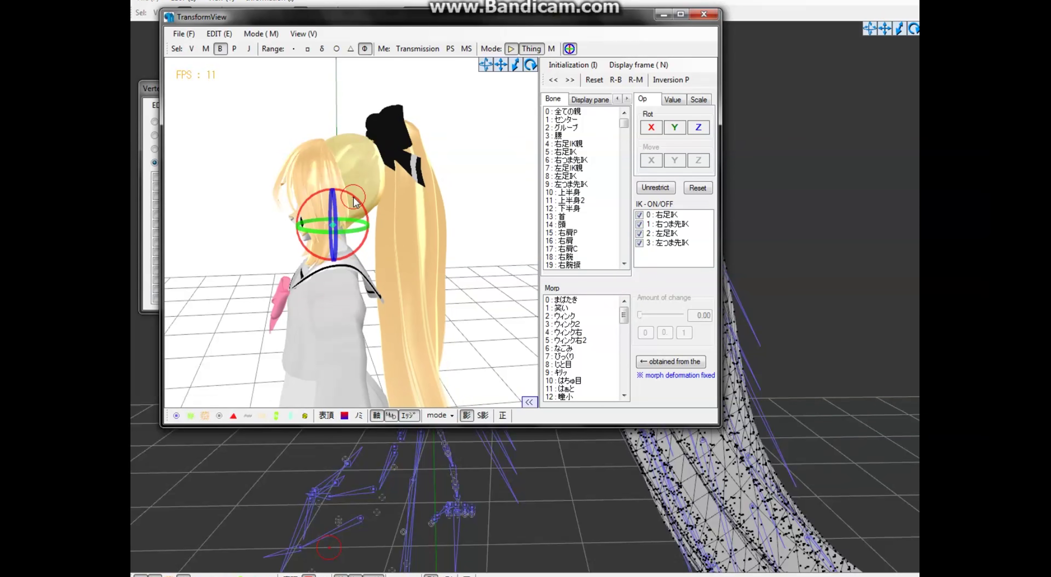
{"action": "left_click_drag", "start_coordinate": [354, 201], "coordinate": [488, 200]}
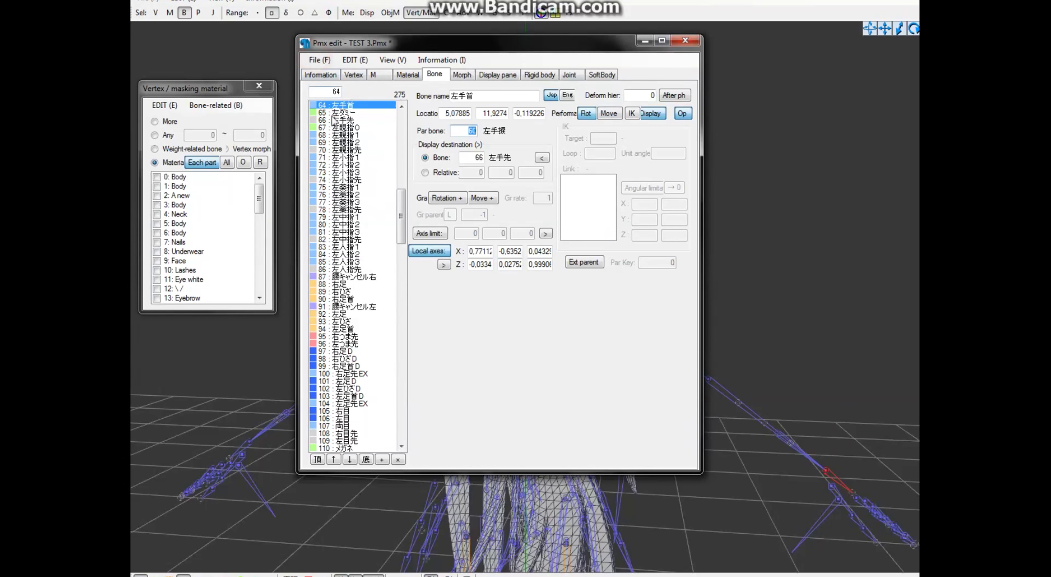
Step: Save the reweighted model to TEST 3.Pmx
{"action": "left_click", "coordinate": [319, 60]}
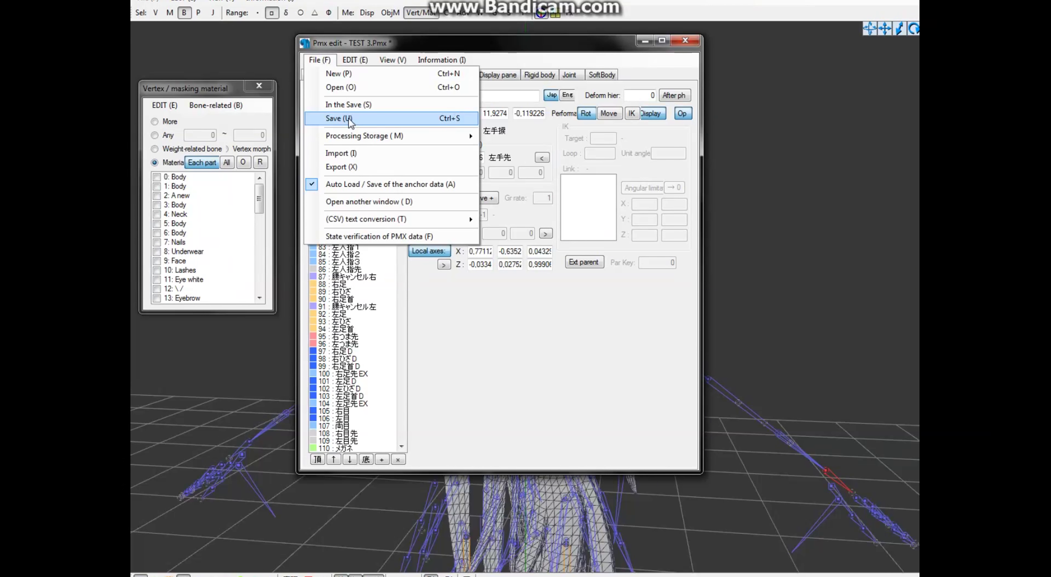
{"action": "left_click", "coordinate": [348, 118]}
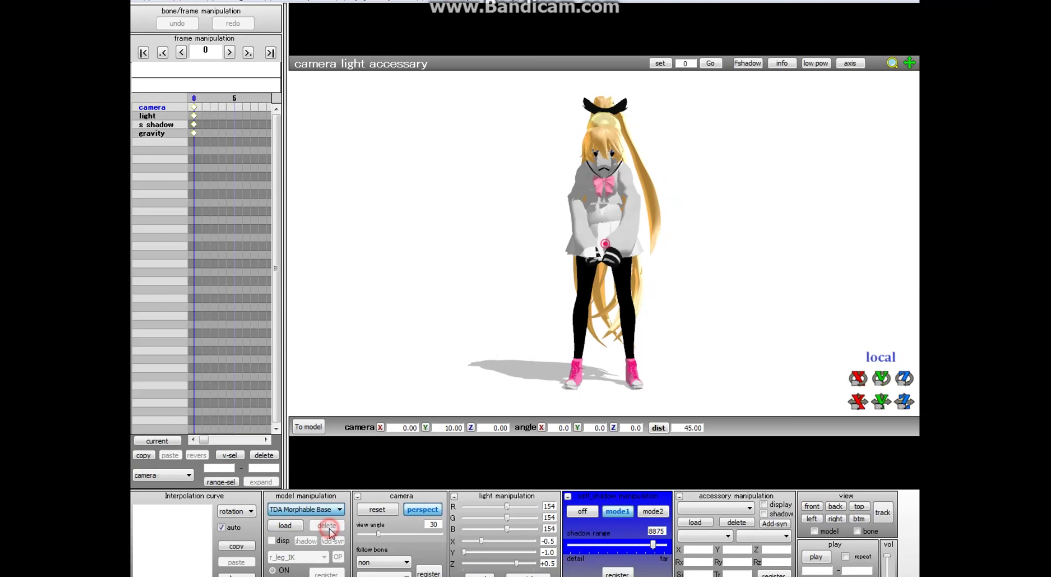
Step: Switch to MikuMikuDance and replace the outdated TDA Morphable Base model with the saved version
{"action": "left_click", "coordinate": [328, 525]}
{"action": "left_click", "coordinate": [535, 342]}
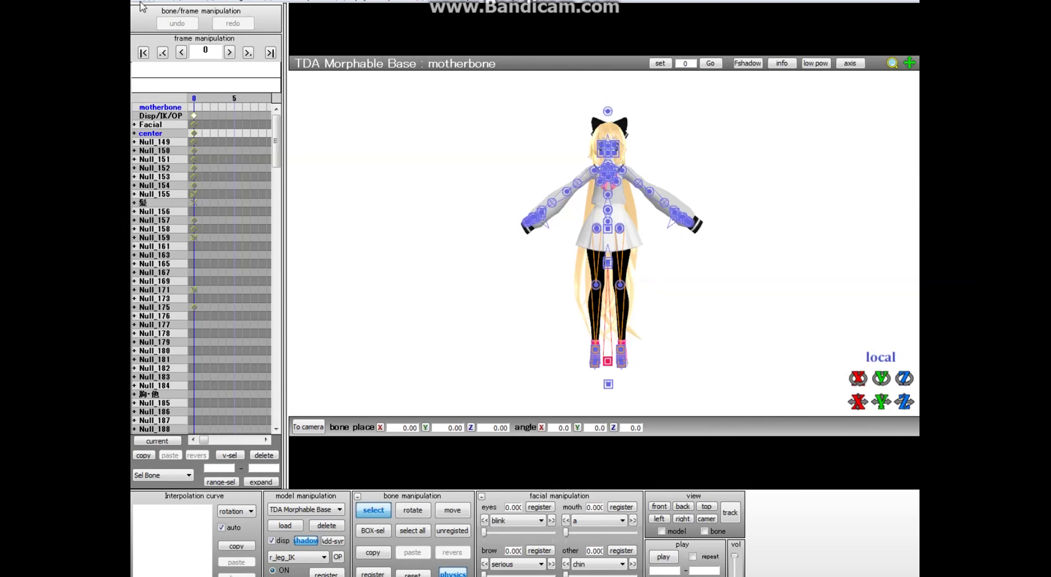
Step: Load motion.vmd onto the TDA Morphable Base model, accept the model mismatch, and switch to camera mode
{"action": "left_click", "coordinate": [141, 6]}
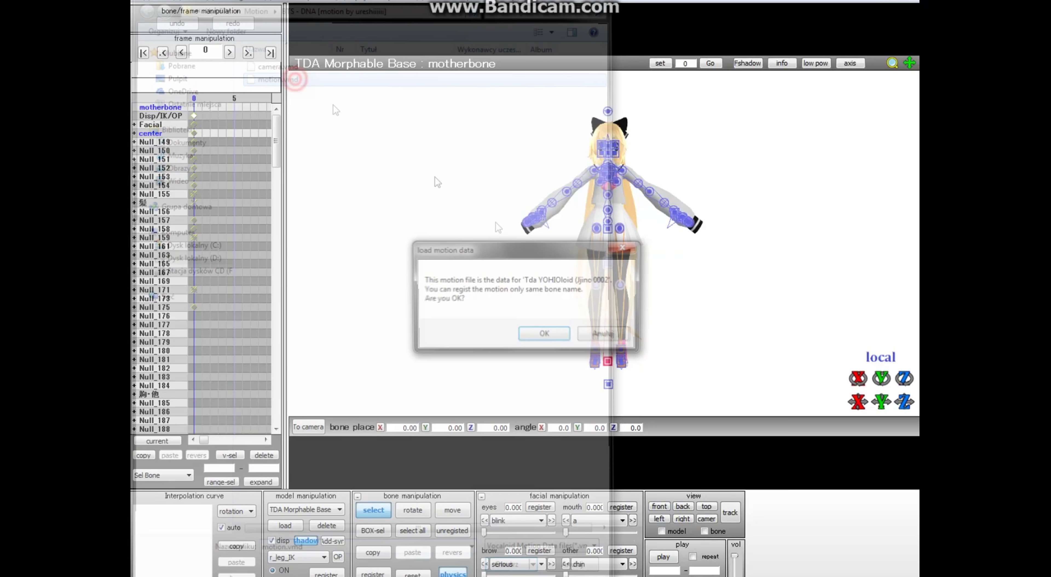
{"action": "left_click", "coordinate": [542, 330]}
{"action": "left_click", "coordinate": [305, 427]}
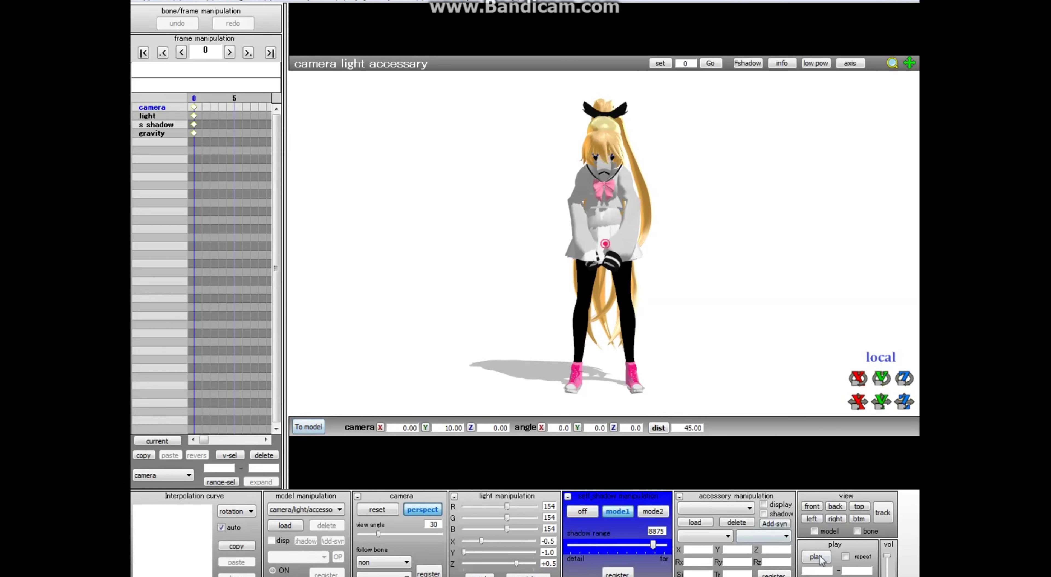
Step: Play the dance motion and examine the ponytail and ribbon movement from the side and back
{"action": "key", "text": "space"}
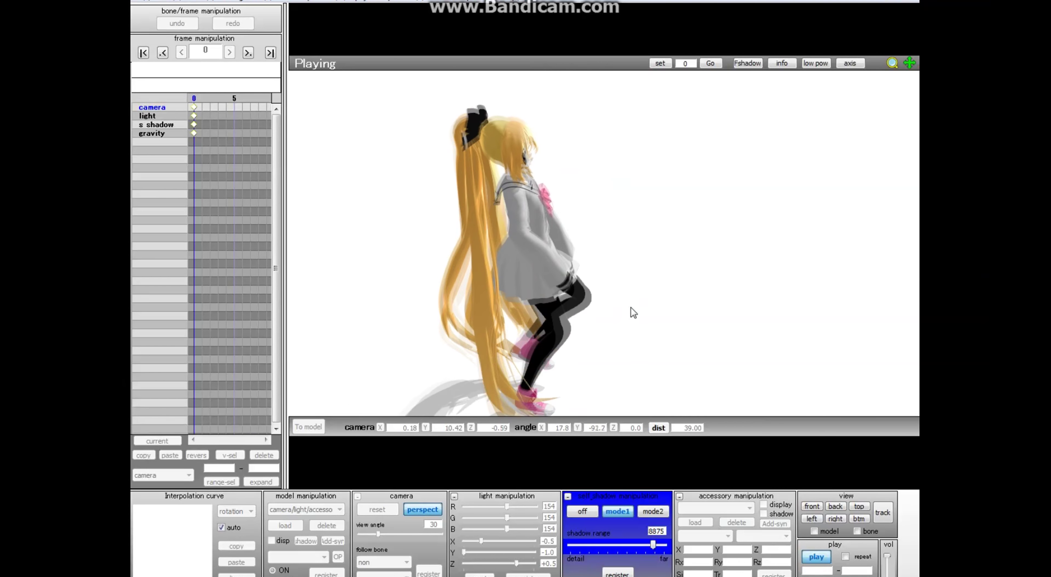
{"action": "scroll", "coordinate": [571, 286], "scroll_direction": "down", "scroll_amount": 2}
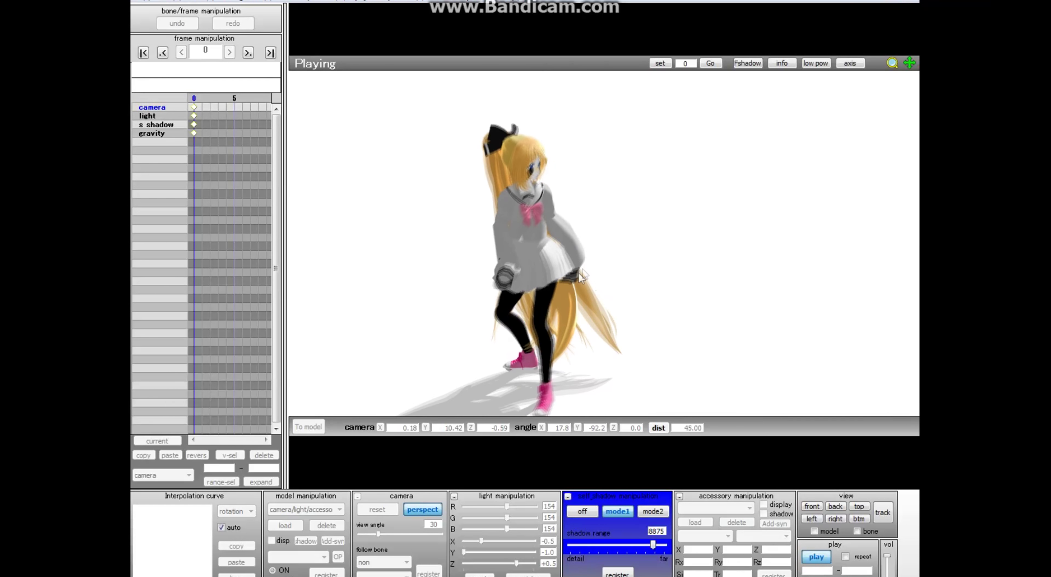
{"action": "scroll", "coordinate": [579, 273], "scroll_direction": "down", "scroll_amount": 6}
{"action": "right_click_drag", "start_coordinate": [579, 273], "coordinate": [624, 245]}
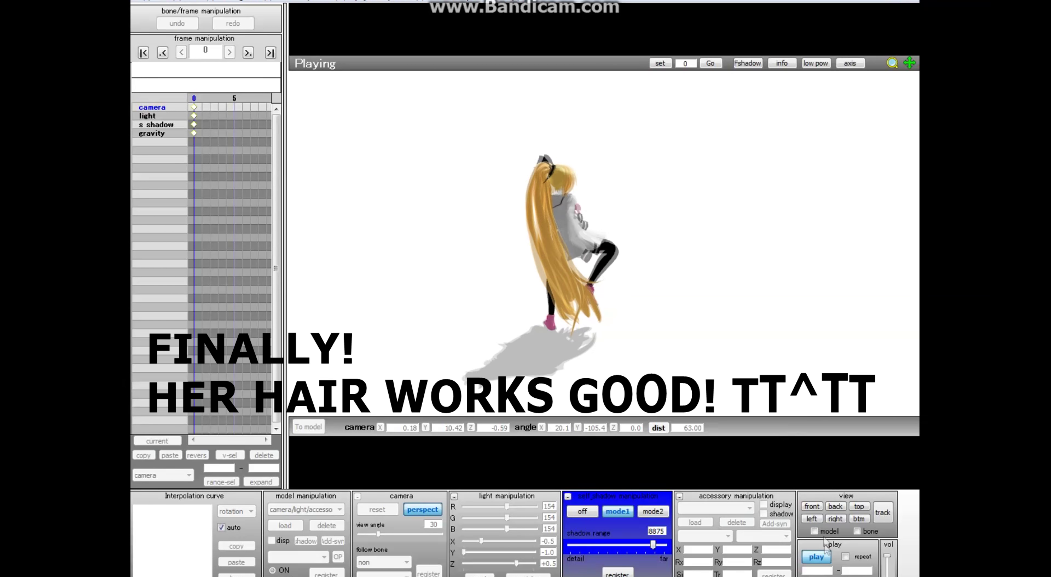
{"action": "right_click_drag", "start_coordinate": [790, 363], "coordinate": [812, 319]}
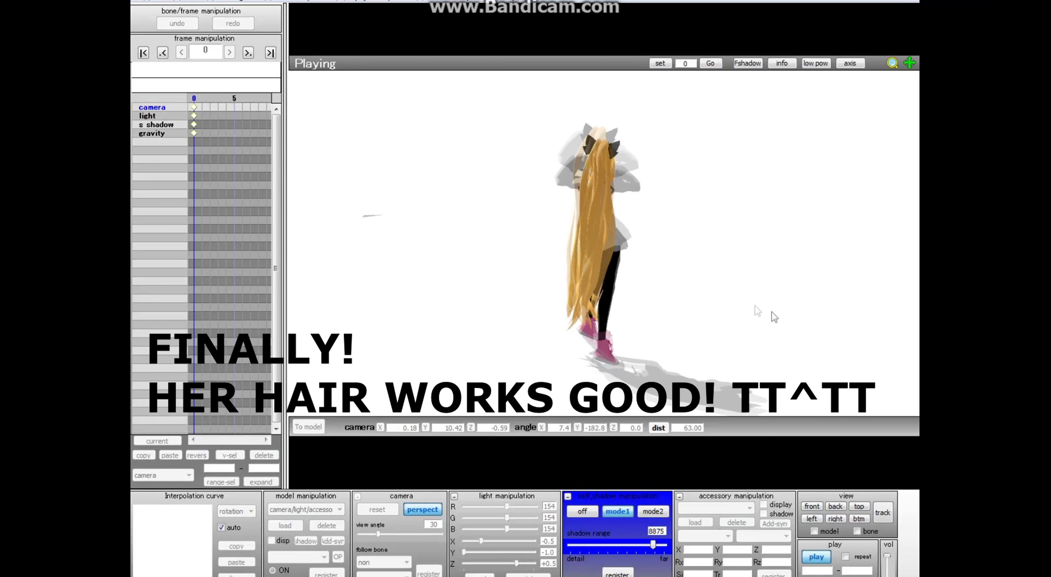
{"action": "right_click_drag", "start_coordinate": [707, 315], "coordinate": [716, 319]}
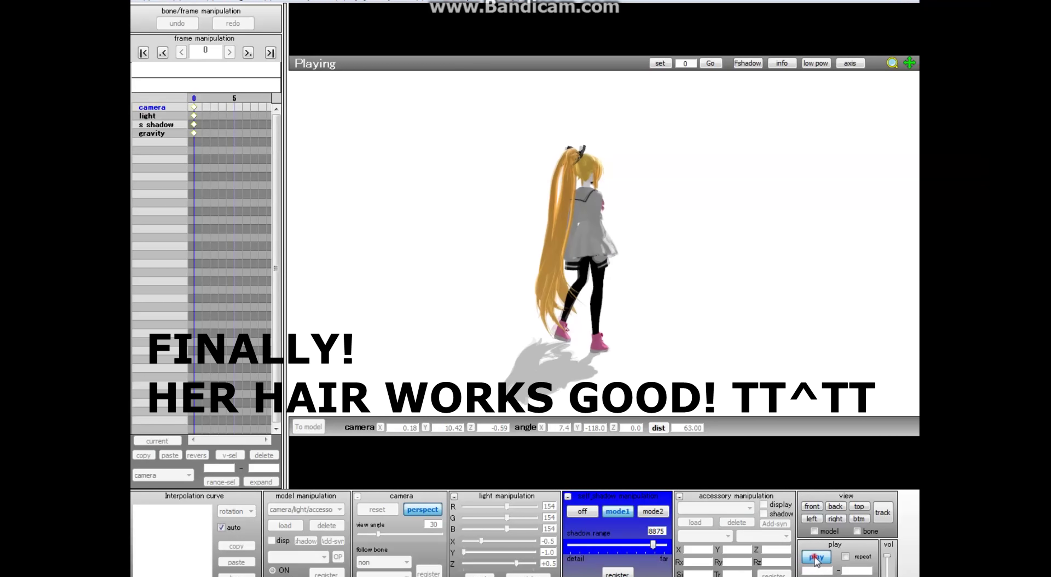
Step: Stop the dance, advance to frame 201, and register the camera at distance 153
{"action": "left_click", "coordinate": [816, 556]}
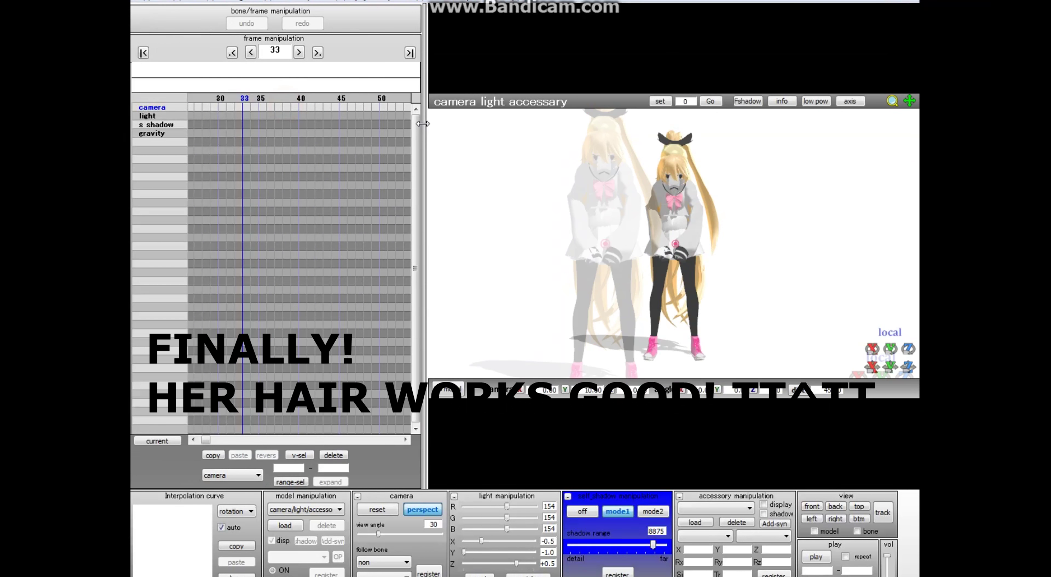
{"action": "key", "text": "Right"}
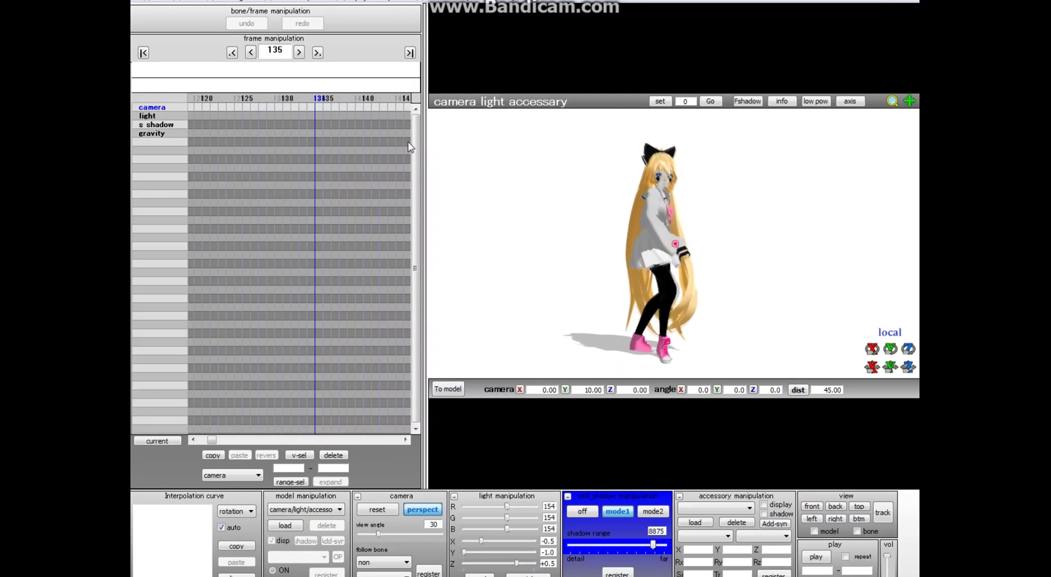
{"action": "scroll", "coordinate": [635, 228], "scroll_direction": "down", "scroll_amount": 5}
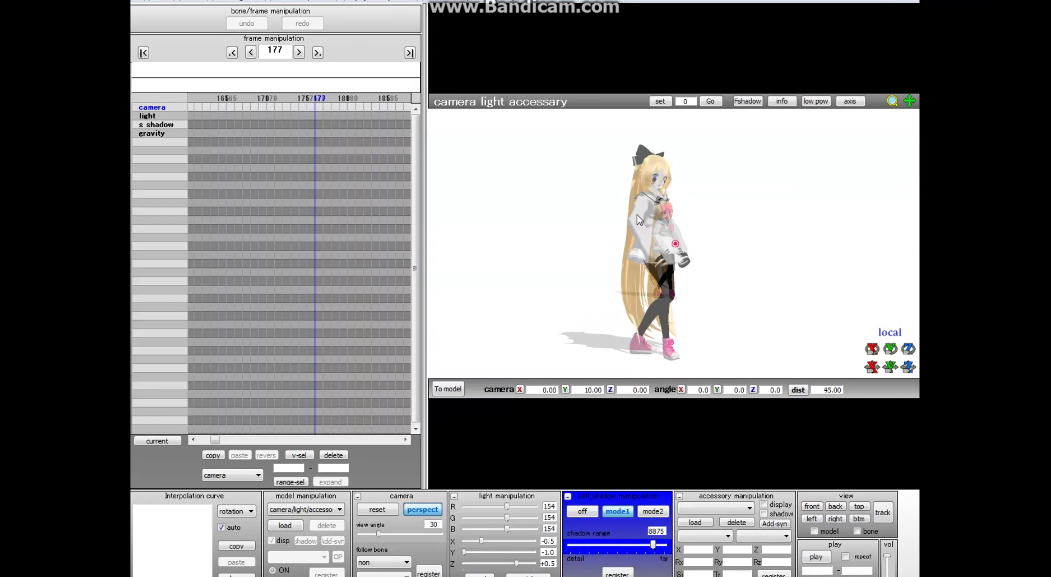
{"action": "key", "text": "Right"}
{"action": "scroll", "coordinate": [637, 215], "scroll_direction": "down", "scroll_amount": 12}
{"action": "left_click", "coordinate": [431, 567]}
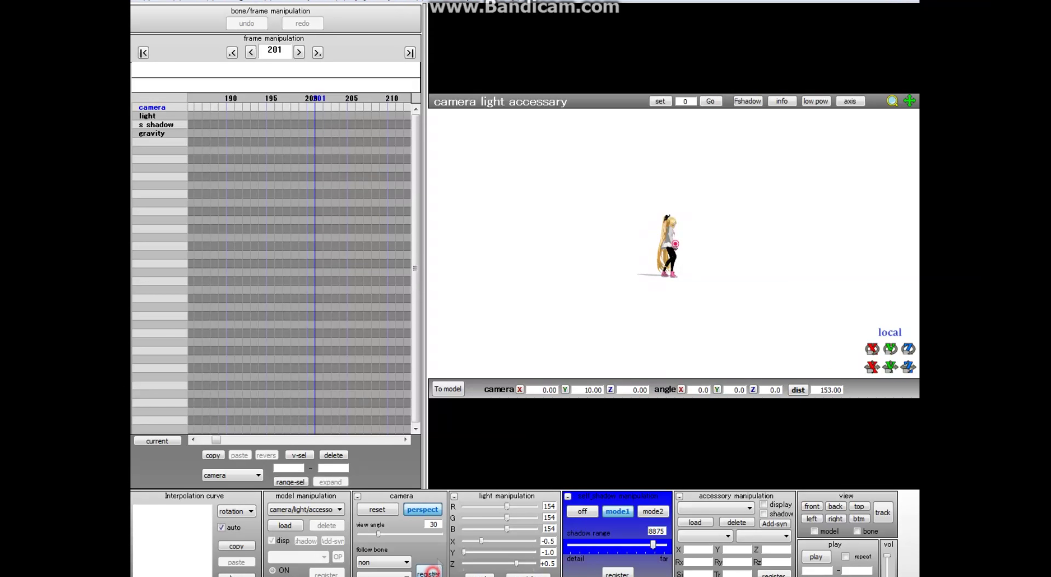
Step: Go to frame 352 and examine from close up where the black line beside the character ends
{"action": "left_click", "coordinate": [346, 96]}
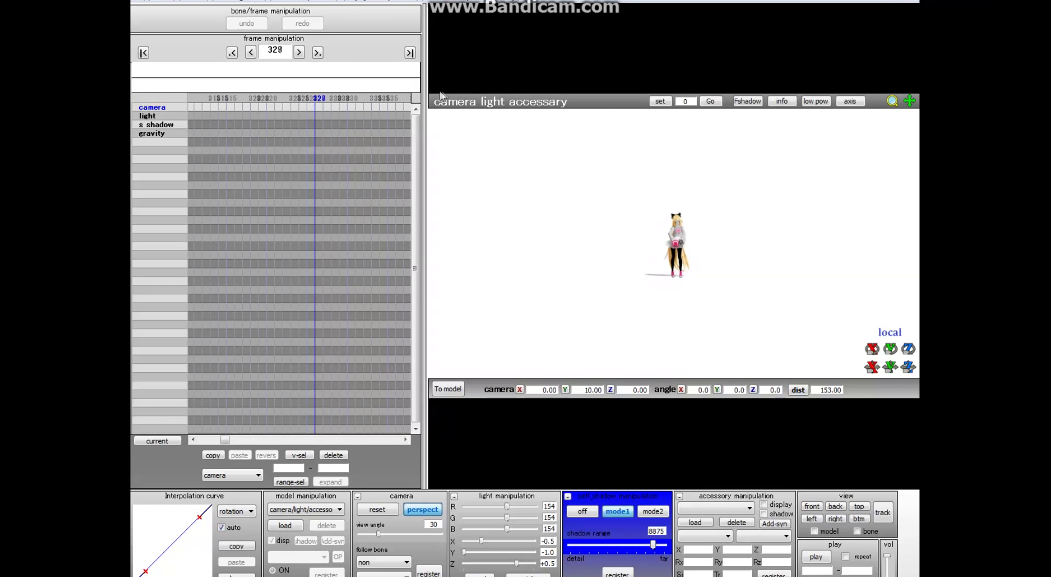
{"action": "key", "text": "Left"}
{"action": "right_click_drag", "start_coordinate": [682, 260], "coordinate": [798, 341]}
{"action": "scroll", "coordinate": [775, 322], "scroll_direction": "up", "scroll_amount": 8}
{"action": "middle_click_drag", "start_coordinate": [470, 127], "coordinate": [560, 185]}
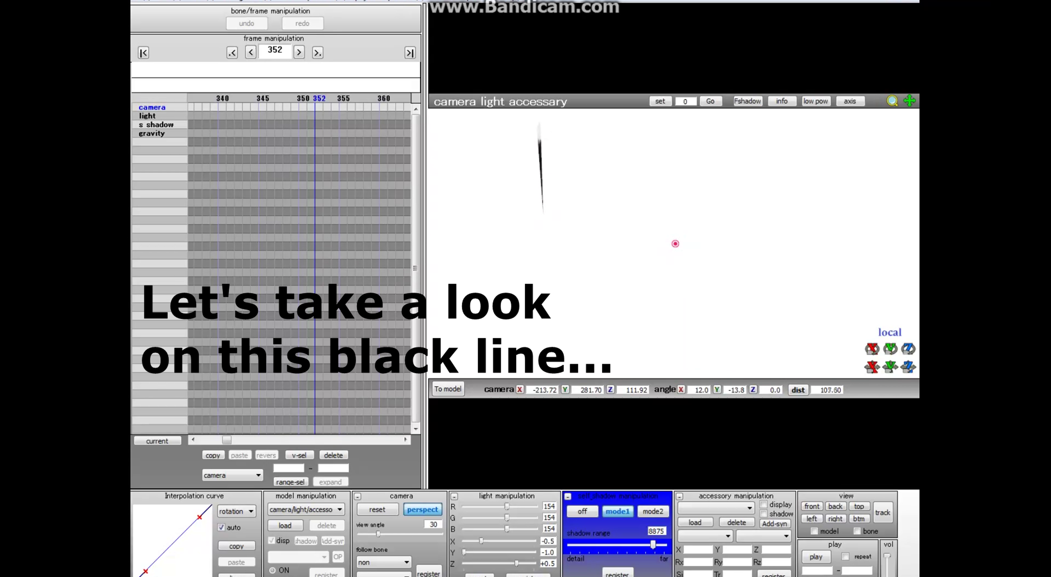
{"action": "scroll", "coordinate": [675, 243], "scroll_direction": "down", "scroll_amount": 8}
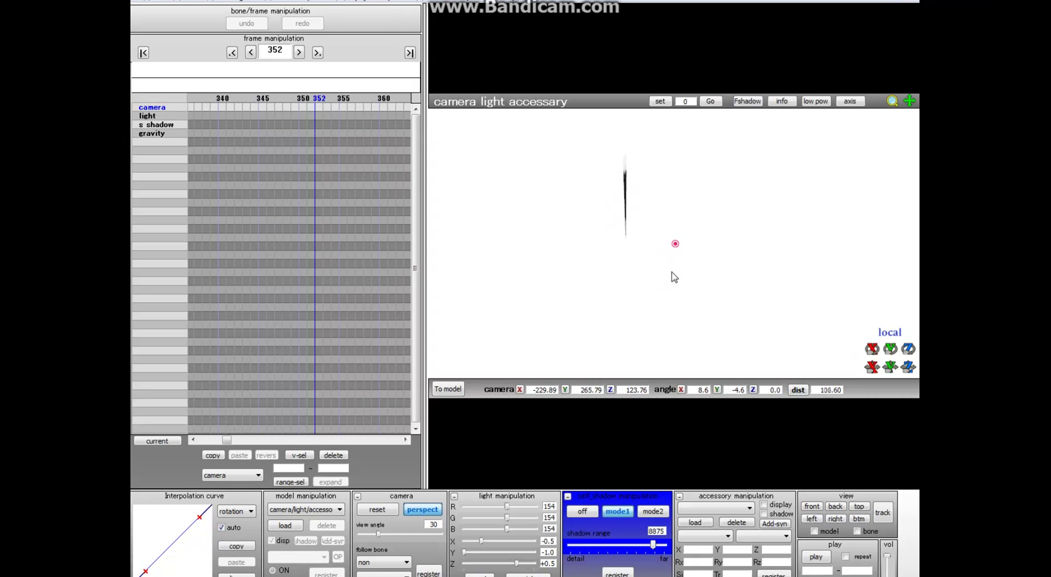
{"action": "left_click_drag", "start_coordinate": [895, 99], "coordinate": [675, 244]}
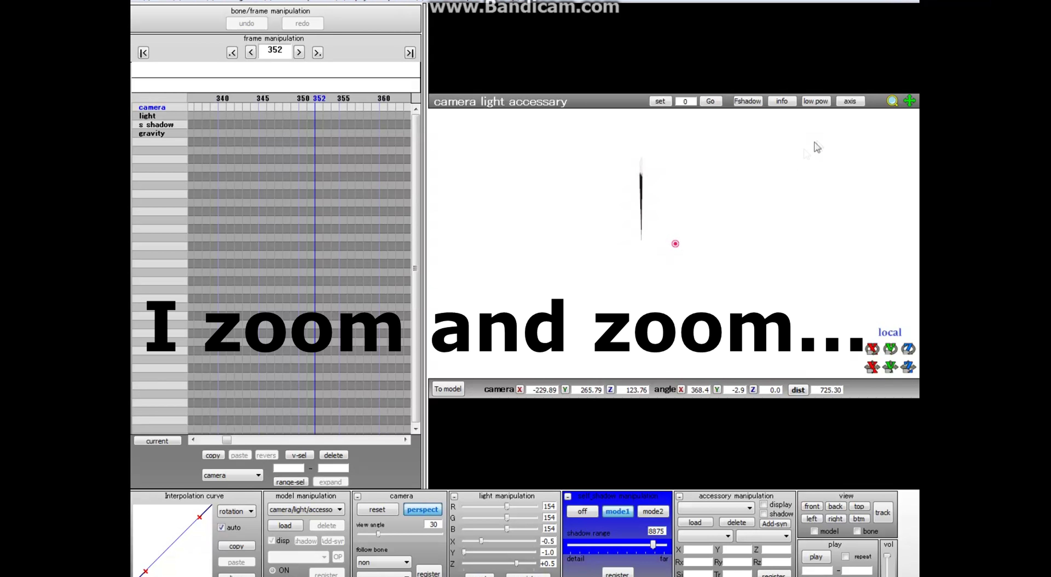
{"action": "scroll", "coordinate": [650, 278], "scroll_direction": "up", "scroll_amount": 15}
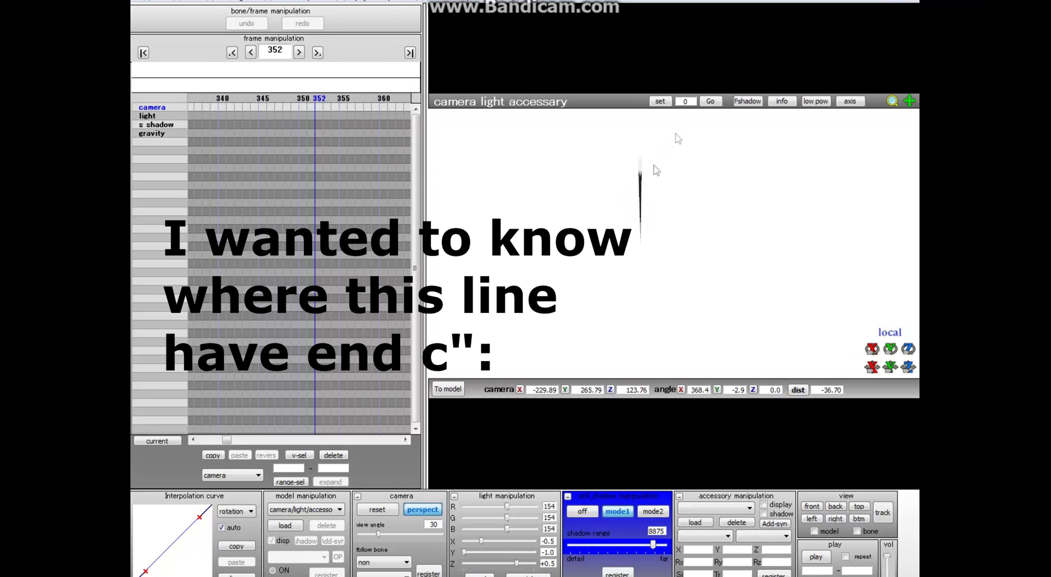
{"action": "scroll", "coordinate": [642, 212], "scroll_direction": "up", "scroll_amount": 1}
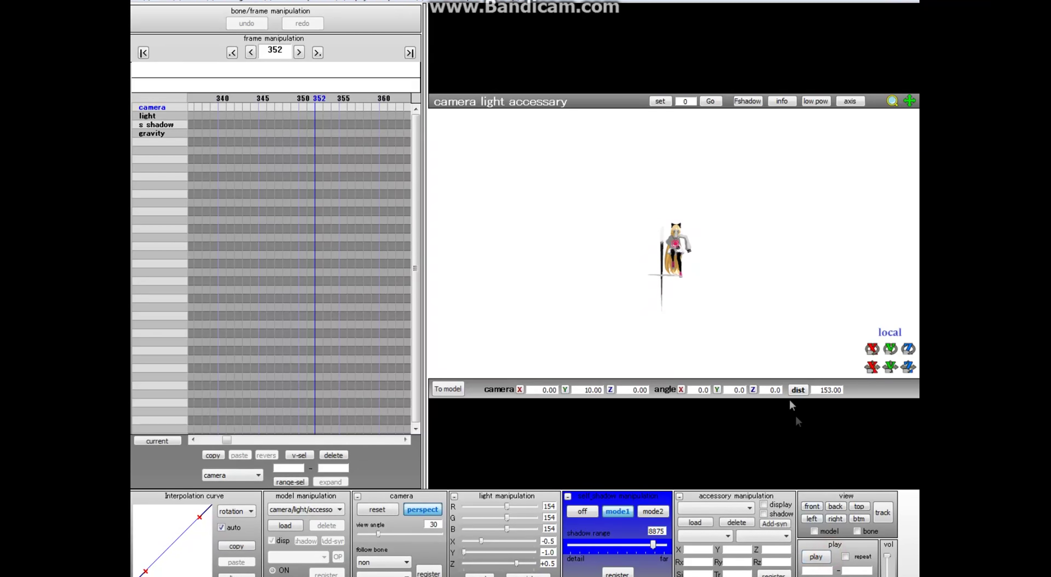
Step: Switch from camera to model editing and turn the viewport background black
{"action": "left_click", "coordinate": [461, 388]}
{"action": "right_click_drag", "start_coordinate": [657, 176], "coordinate": [566, 132]}
{"action": "left_click", "coordinate": [237, 1]}
{"action": "left_click", "coordinate": [261, 55]}
{"action": "middle_click_drag", "start_coordinate": [688, 203], "coordinate": [583, 126]}
{"action": "right_click_drag", "start_coordinate": [584, 127], "coordinate": [571, 197]}
{"action": "scroll", "coordinate": [618, 197], "scroll_direction": "down", "scroll_amount": 6}
{"action": "scroll", "coordinate": [618, 198], "scroll_direction": "up", "scroll_amount": 3}
Step: Rotate the right elbow and select the right hand for rotation to test whether they move the stray line
{"action": "left_click", "coordinate": [570, 192]}
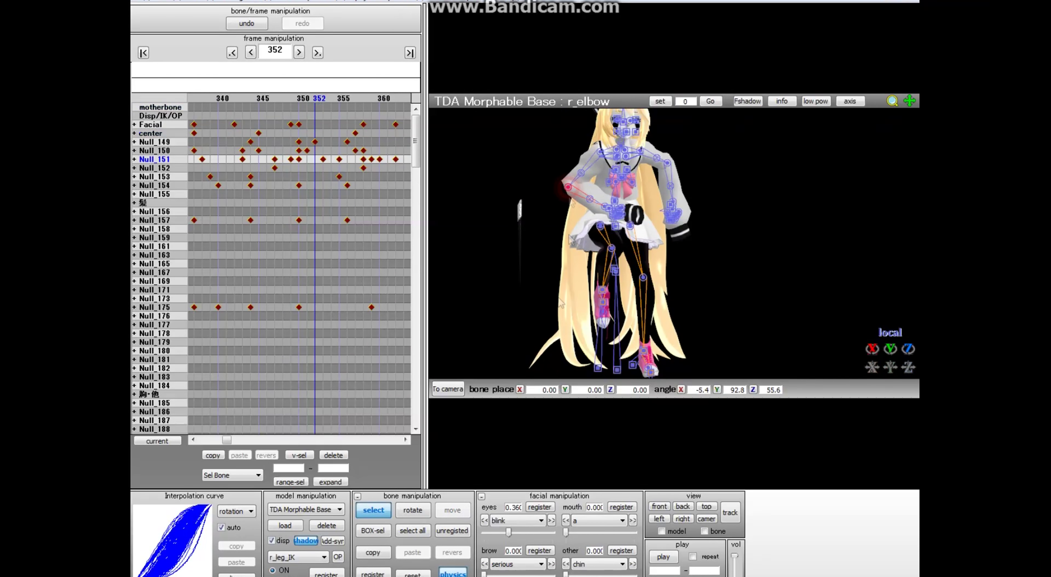
{"action": "left_click", "coordinate": [407, 514]}
{"action": "left_click_drag", "start_coordinate": [411, 183], "coordinate": [402, 212]}
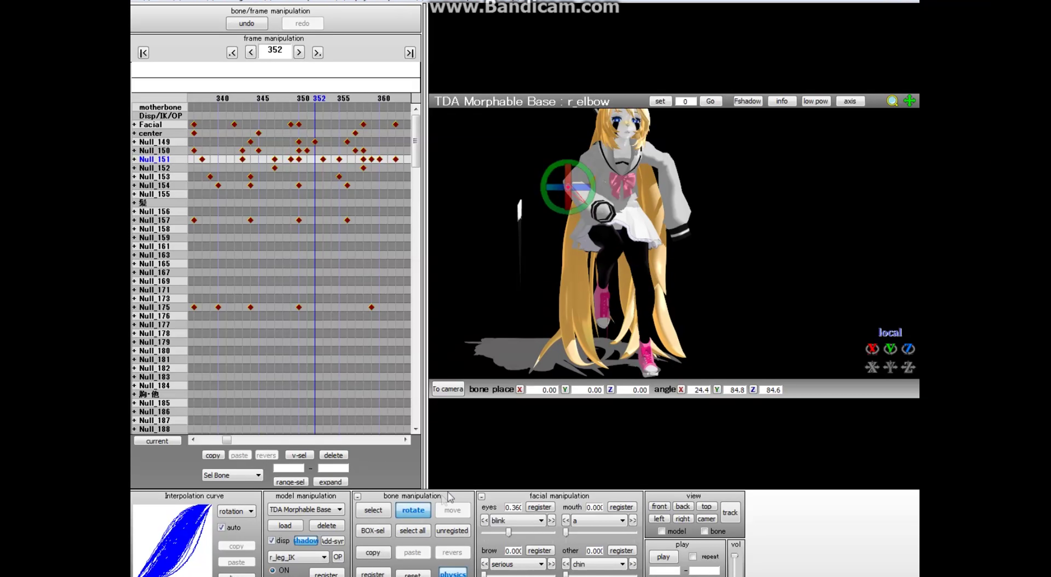
{"action": "left_click", "coordinate": [375, 510]}
{"action": "left_click", "coordinate": [591, 210]}
{"action": "right_click_drag", "start_coordinate": [591, 211], "coordinate": [588, 241]}
{"action": "middle_click_drag", "start_coordinate": [587, 241], "coordinate": [659, 302]}
{"action": "left_click", "coordinate": [413, 510]}
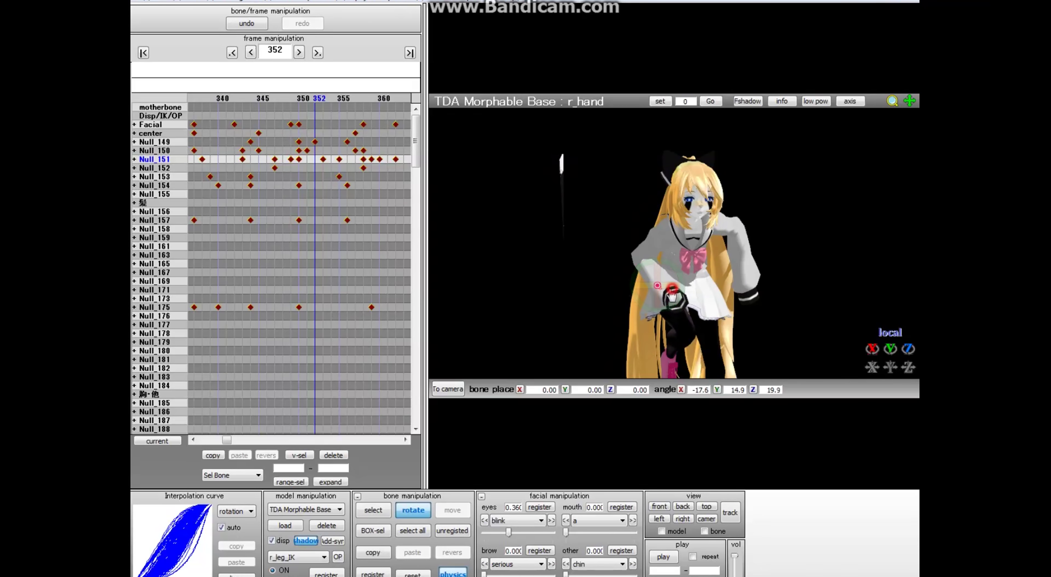
Step: Raise the right arm outward and rotate the left arm to test their effect on the stray line
{"action": "left_click", "coordinate": [378, 512]}
{"action": "left_click", "coordinate": [670, 226]}
{"action": "left_click", "coordinate": [411, 511]}
{"action": "left_click_drag", "start_coordinate": [649, 253], "coordinate": [635, 204]}
{"action": "left_click", "coordinate": [365, 511]}
{"action": "left_click", "coordinate": [711, 222]}
{"action": "left_click", "coordinate": [413, 509]}
{"action": "left_click_drag", "start_coordinate": [726, 204], "coordinate": [603, 133]}
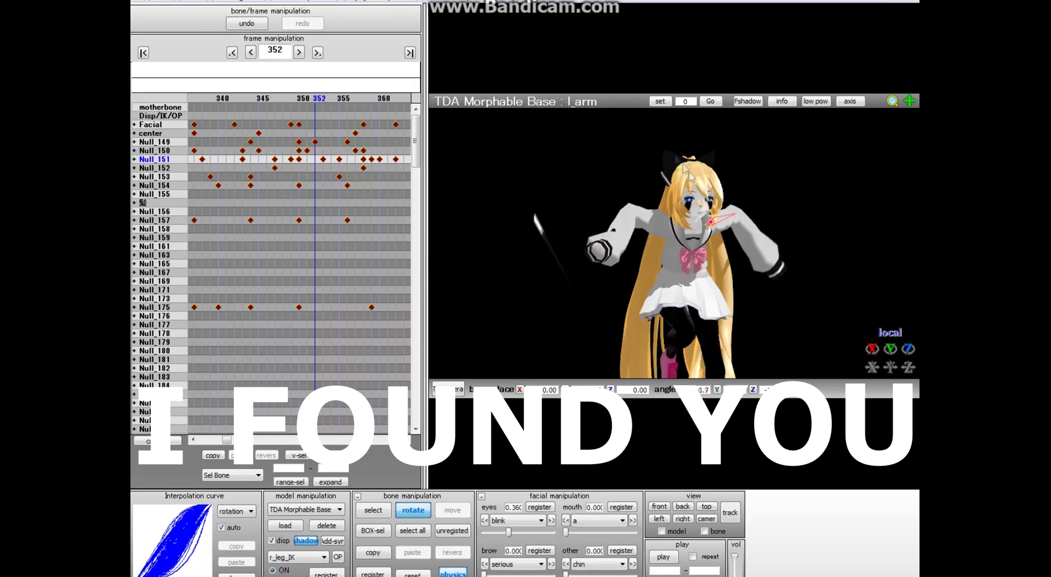
Step: Rotate the left elbow and select the left hand for rotation to trace the stray line
{"action": "left_click", "coordinate": [383, 509]}
{"action": "key", "text": "x"}
{"action": "left_click_drag", "start_coordinate": [749, 210], "coordinate": [755, 243]}
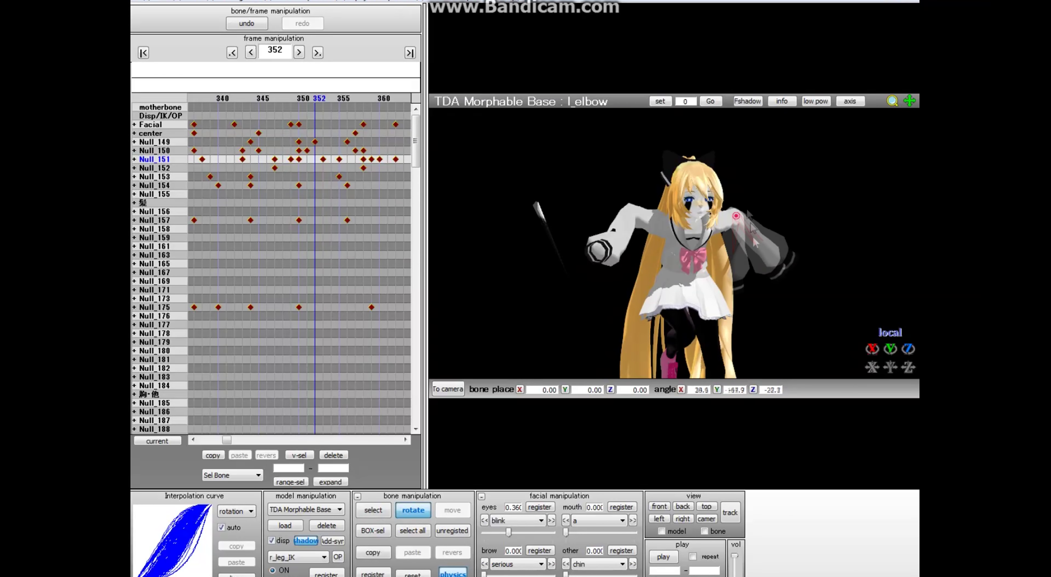
{"action": "left_click", "coordinate": [374, 514]}
{"action": "left_click", "coordinate": [769, 229]}
{"action": "left_click", "coordinate": [420, 512]}
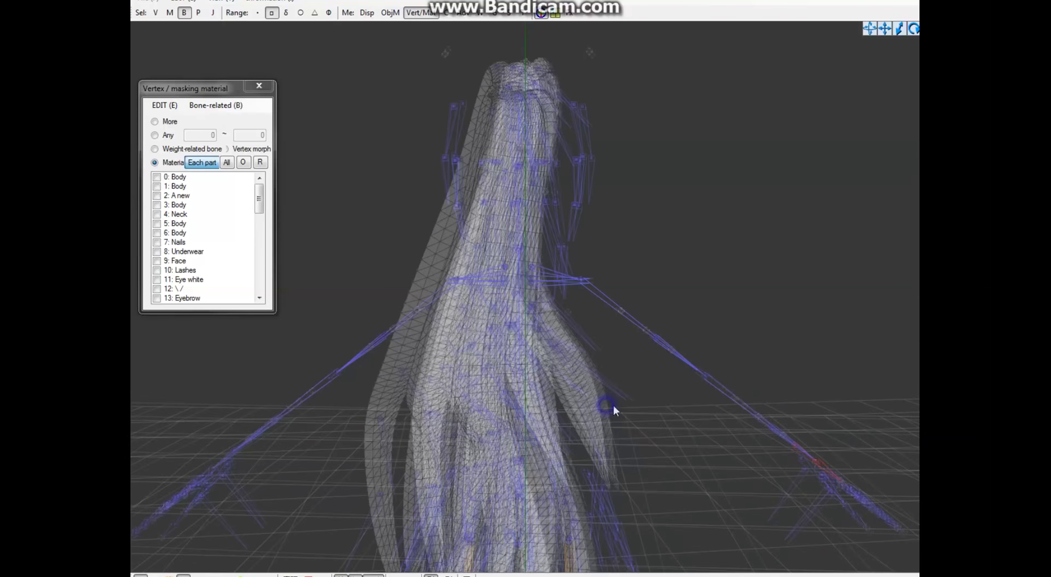
Step: Switch to PmxView, show the Sleeve1 and Sleeve2 materials, and hide the Ponytail material
{"action": "right_click", "coordinate": [216, 251]}
{"action": "left_click_drag", "start_coordinate": [260, 204], "coordinate": [265, 243]}
{"action": "left_click", "coordinate": [191, 223]}
{"action": "left_click", "coordinate": [190, 214]}
{"action": "middle_click_drag", "start_coordinate": [339, 288], "coordinate": [464, 426]}
{"action": "scroll", "coordinate": [422, 296], "scroll_direction": "down", "scroll_amount": 3}
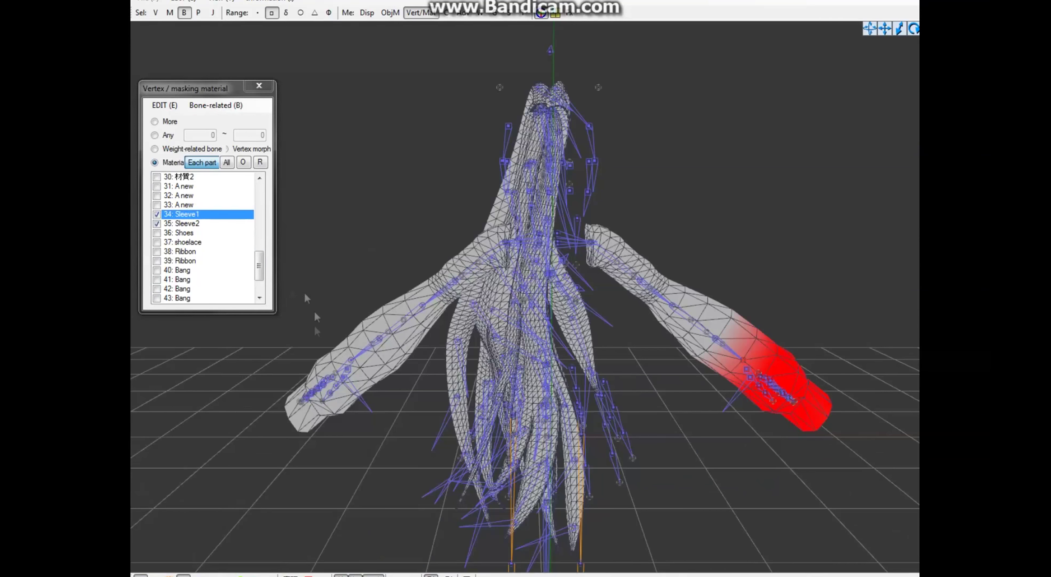
{"action": "scroll", "coordinate": [206, 261], "scroll_direction": "down", "scroll_amount": 2}
{"action": "left_click", "coordinate": [202, 289]}
Step: Examine the left sleeve's weights by selecting its shoulder, arm and elbow bones one after another
{"action": "scroll", "coordinate": [484, 198], "scroll_direction": "up", "scroll_amount": 5}
{"action": "left_click", "coordinate": [483, 195]}
{"action": "right_click_drag", "start_coordinate": [484, 195], "coordinate": [543, 257]}
{"action": "left_click", "coordinate": [544, 256]}
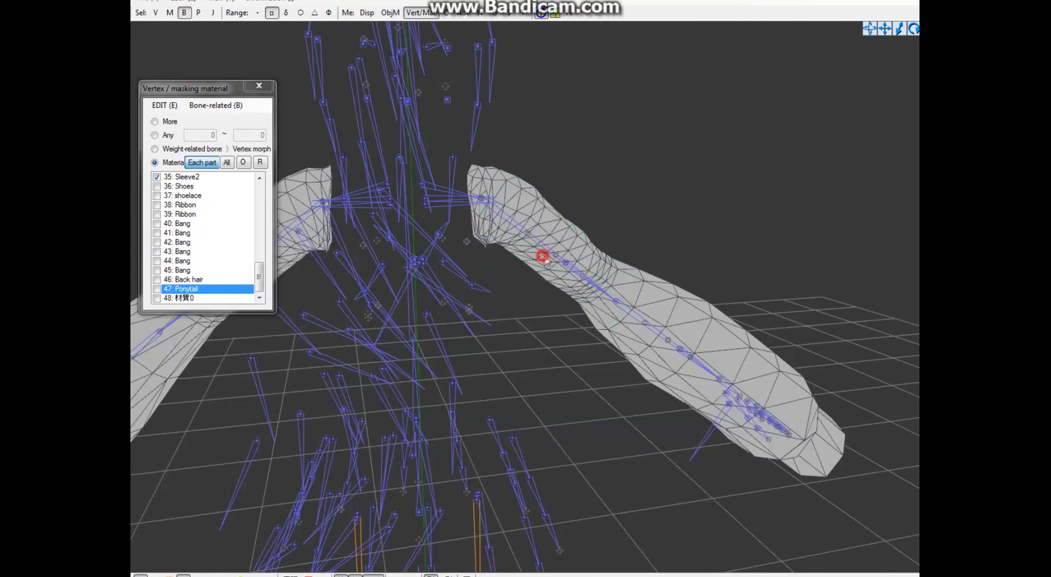
{"action": "key", "text": "alt+Tab"}
{"action": "scroll", "coordinate": [395, 196], "scroll_direction": "up", "scroll_amount": 8}
{"action": "left_click", "coordinate": [369, 230]}
{"action": "key", "text": "alt+Tab"}
{"action": "left_click", "coordinate": [484, 201]}
{"action": "right_click_drag", "start_coordinate": [570, 312], "coordinate": [560, 279]}
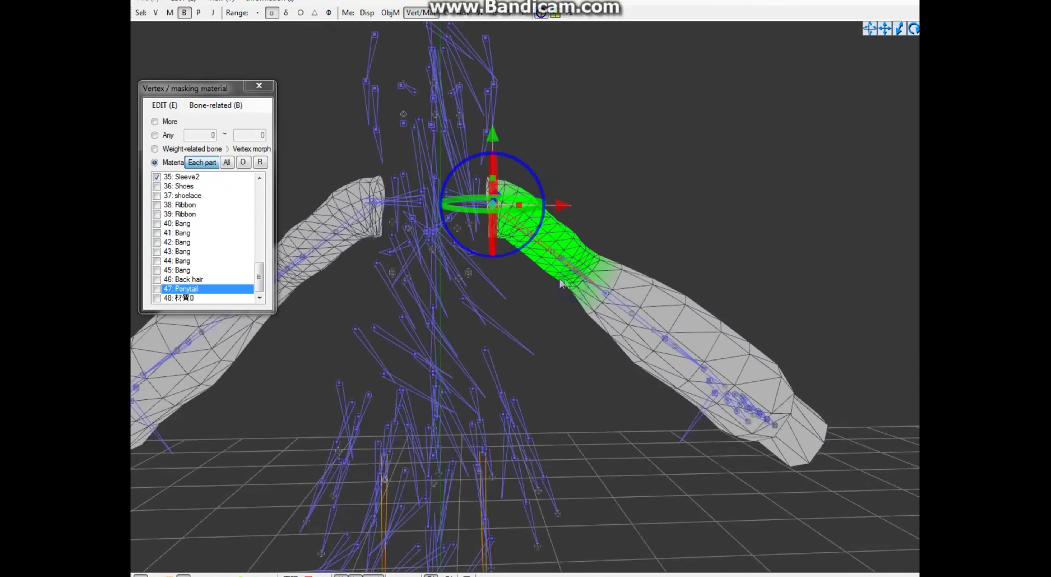
{"action": "scroll", "coordinate": [560, 279], "scroll_direction": "up", "scroll_amount": 3}
{"action": "left_click_drag", "start_coordinate": [629, 301], "coordinate": [642, 318]}
{"action": "right_click_drag", "start_coordinate": [584, 392], "coordinate": [557, 411]}
{"action": "left_click", "coordinate": [479, 168]}
{"action": "right_click_drag", "start_coordinate": [478, 443], "coordinate": [443, 459]}
{"action": "left_click_drag", "start_coordinate": [655, 287], "coordinate": [640, 313]}
{"action": "right_click_drag", "start_coordinate": [631, 353], "coordinate": [559, 347]}
{"action": "right_click_drag", "start_coordinate": [477, 398], "coordinate": [492, 359]}
Step: Close the material masking window and paint weight 0 for the 左ひじ bone across the left sleeve's elbow boundary
{"action": "left_click", "coordinate": [259, 85]}
{"action": "left_click", "coordinate": [481, 13]}
{"action": "left_click", "coordinate": [258, 53]}
{"action": "scroll", "coordinate": [510, 306], "scroll_direction": "up", "scroll_amount": 2}
{"action": "scroll", "coordinate": [511, 305], "scroll_direction": "down", "scroll_amount": 2}
{"action": "scroll", "coordinate": [510, 305], "scroll_direction": "up", "scroll_amount": 1}
{"action": "left_click", "coordinate": [250, 215]}
{"action": "left_click_drag", "start_coordinate": [592, 224], "coordinate": [546, 293]}
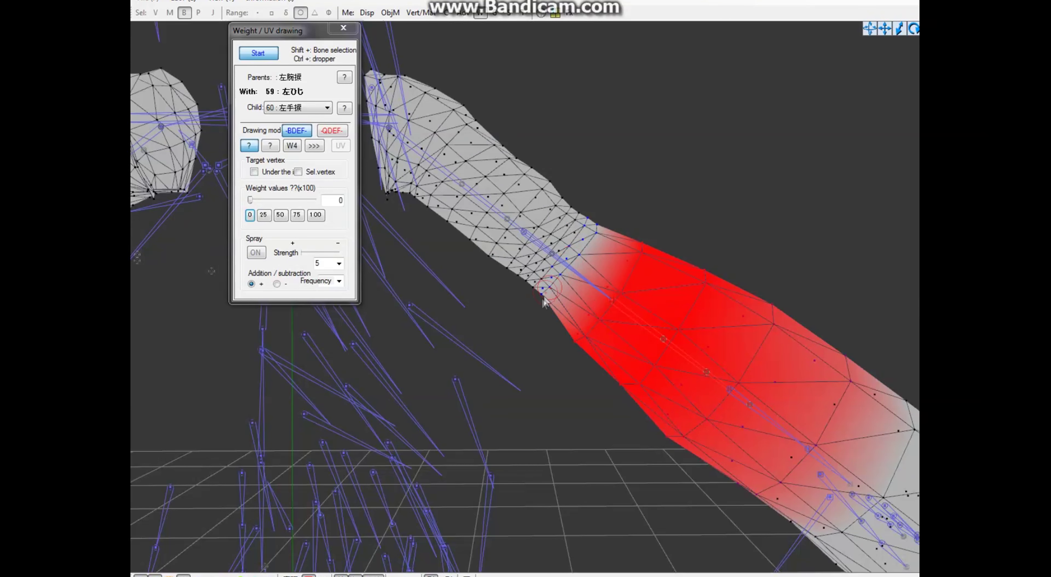
{"action": "left_click", "coordinate": [258, 56]}
Step: Display the 左腕 bone's weights in weight drawing and examine them on the left upper sleeve
{"action": "scroll", "coordinate": [403, 186], "scroll_direction": "down", "scroll_amount": 3}
{"action": "right_click_drag", "start_coordinate": [404, 185], "coordinate": [399, 157]}
{"action": "left_click_drag", "start_coordinate": [399, 157], "coordinate": [461, 194]}
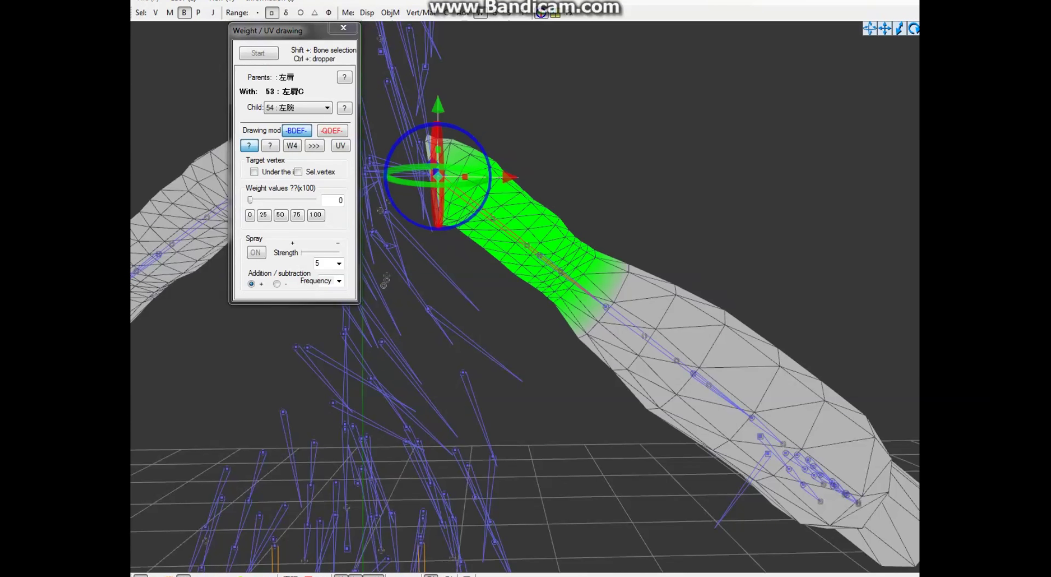
{"action": "left_click", "coordinate": [241, 531]}
{"action": "left_click", "coordinate": [661, 5]}
{"action": "left_click", "coordinate": [256, 58]}
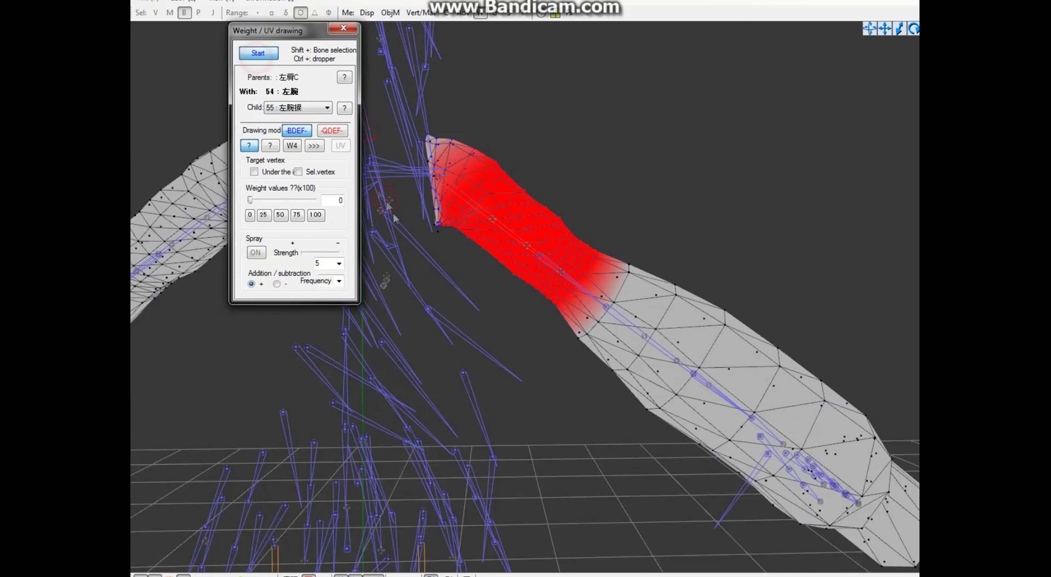
{"action": "right_click_drag", "start_coordinate": [488, 292], "coordinate": [483, 307]}
{"action": "scroll", "coordinate": [483, 307], "scroll_direction": "up", "scroll_amount": 2}
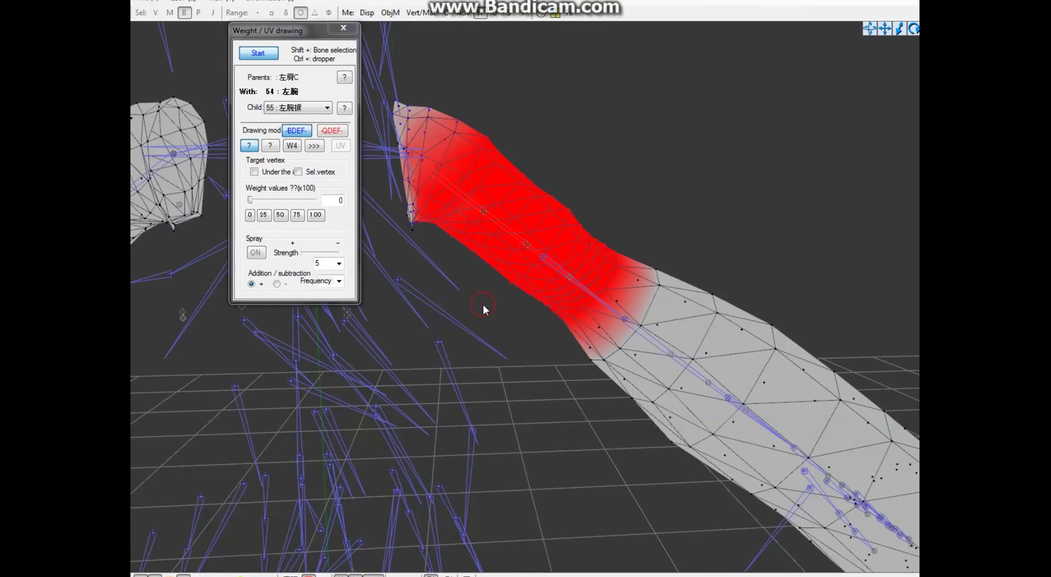
{"action": "scroll", "coordinate": [483, 306], "scroll_direction": "down", "scroll_amount": 2}
{"action": "middle_click_drag", "start_coordinate": [483, 305], "coordinate": [380, 261]}
{"action": "left_click", "coordinate": [258, 54]}
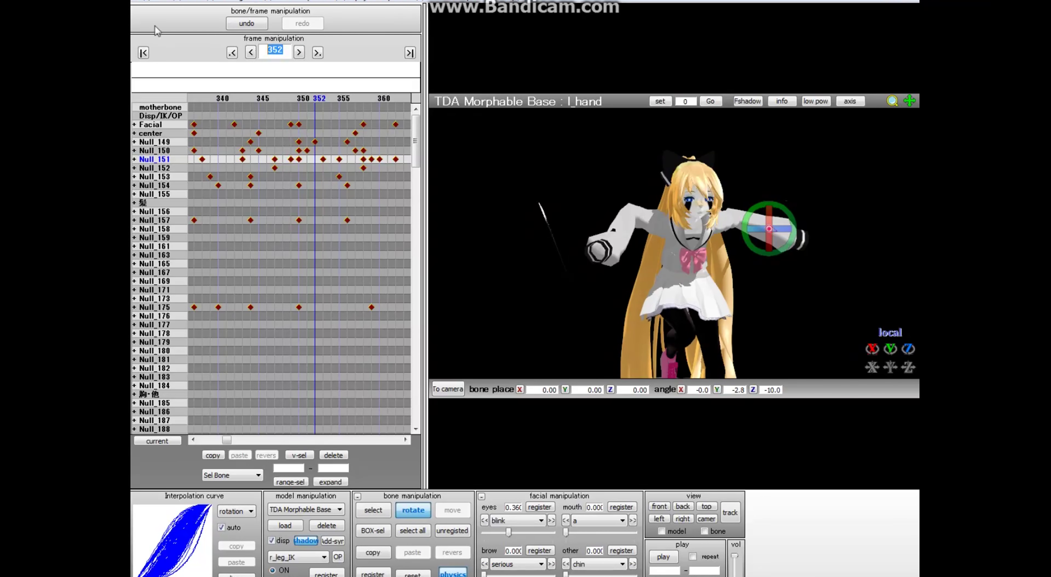
Step: In MikuMikuDance, return to frame 0 and replace the TDA Morphable Base model with TEST 3.Pmx
{"action": "type", "text": "0"}
{"action": "key", "text": "Return"}
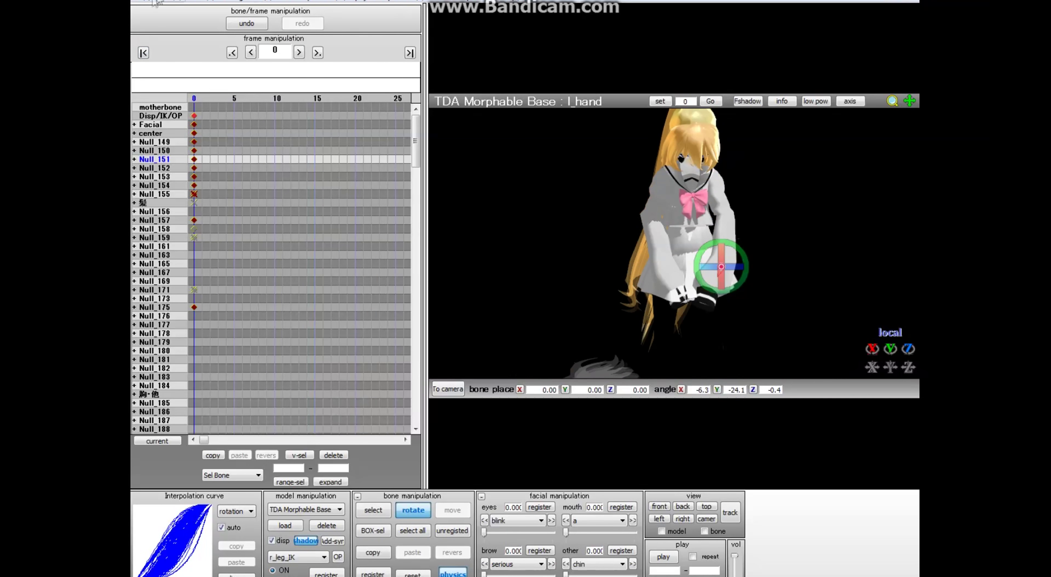
{"action": "left_click", "coordinate": [324, 528]}
{"action": "left_click", "coordinate": [534, 343]}
{"action": "left_click", "coordinate": [286, 524]}
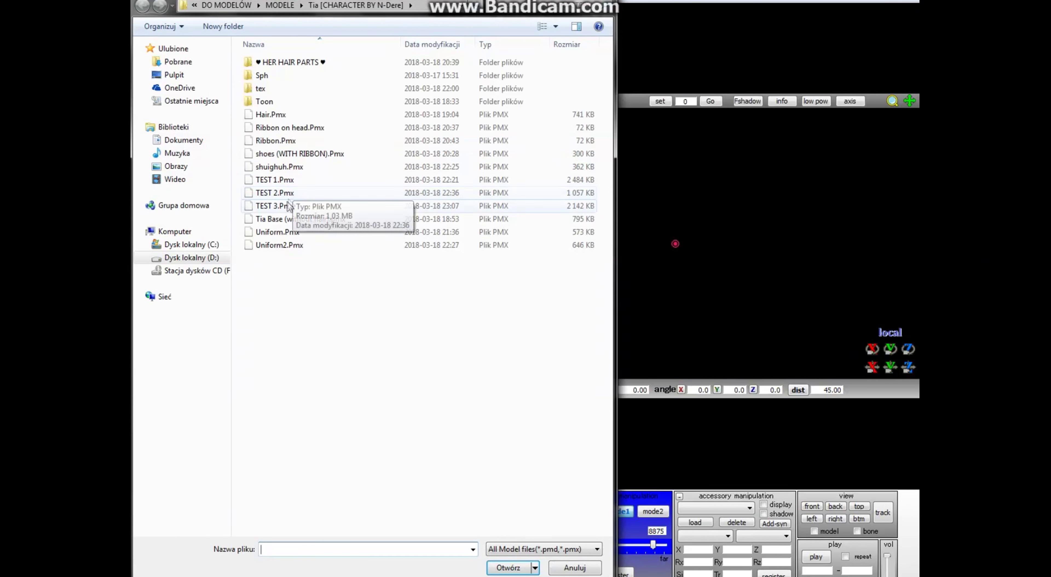
{"action": "double_click", "coordinate": [286, 204]}
{"action": "left_click", "coordinate": [560, 341]}
Step: Load motion.vmd onto the reloaded model and accept the model mismatch
{"action": "left_click", "coordinate": [144, 2]}
{"action": "left_click", "coordinate": [184, 136]}
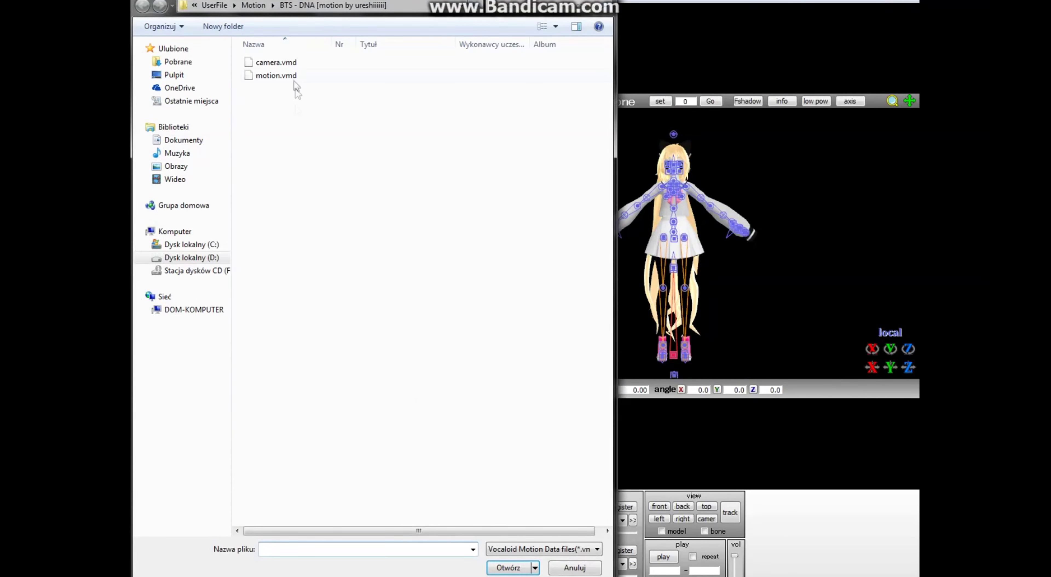
{"action": "double_click", "coordinate": [291, 77]}
{"action": "left_click", "coordinate": [539, 341]}
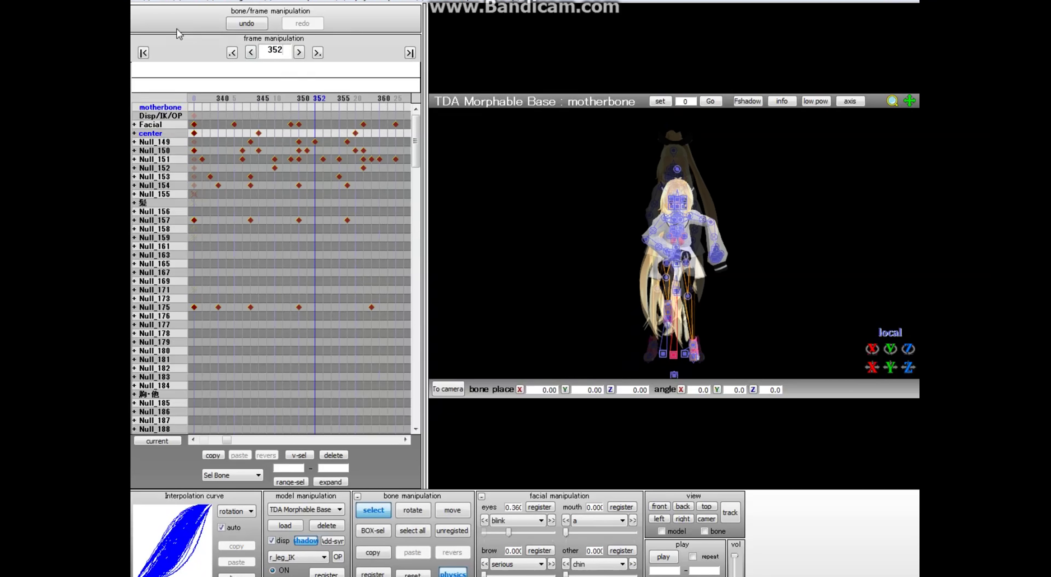
Step: Rotate the left elbow at frame 352 in several directions to check the sleeve and the stray line
{"action": "scroll", "coordinate": [634, 278], "scroll_direction": "up", "scroll_amount": 5}
{"action": "left_click", "coordinate": [724, 207]}
{"action": "key", "text": "x"}
{"action": "left_click_drag", "start_coordinate": [726, 206], "coordinate": [620, 241]}
{"action": "scroll", "coordinate": [619, 240], "scroll_direction": "up", "scroll_amount": 3}
{"action": "scroll", "coordinate": [620, 241], "scroll_direction": "down", "scroll_amount": 3}
{"action": "right_click_drag", "start_coordinate": [620, 241], "coordinate": [669, 209]}
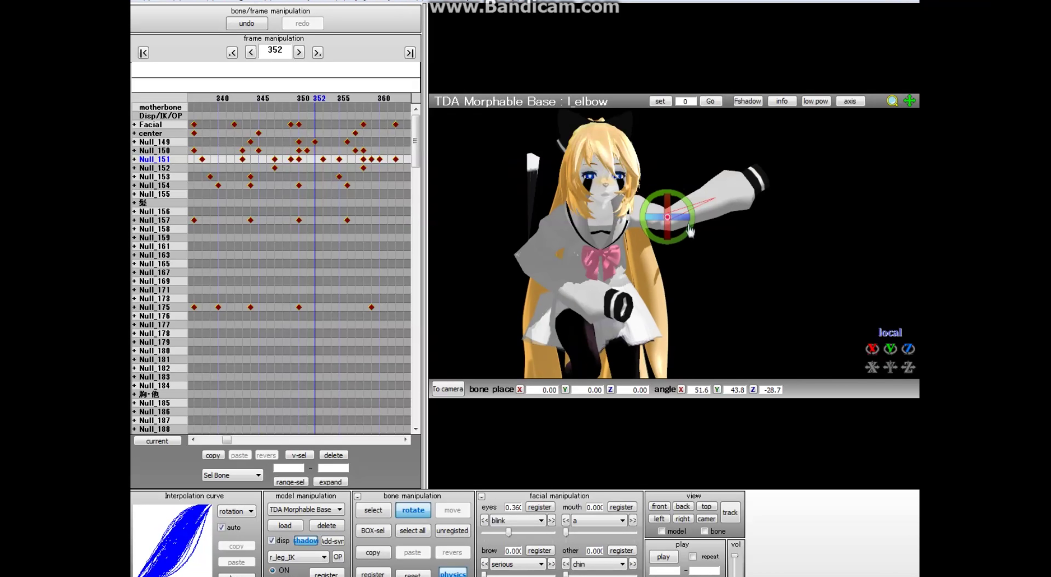
{"action": "mouse_move", "coordinate": [684, 196]}
{"action": "left_mouse_down"}
{"action": "mouse_move", "coordinate": [697, 216]}
{"action": "mouse_move", "coordinate": [718, 184]}
{"action": "mouse_move", "coordinate": [694, 237]}
{"action": "mouse_move", "coordinate": [730, 252]}
{"action": "mouse_move", "coordinate": [772, 148]}
{"action": "mouse_move", "coordinate": [769, 256]}
{"action": "mouse_move", "coordinate": [810, 197]}
{"action": "mouse_move", "coordinate": [784, 268]}
{"action": "mouse_move", "coordinate": [765, 275]}
{"action": "left_mouse_up"}
Step: Switch to PmxView and paint weight 100 for the 左ひじ bone on the left sleeve's forearm
{"action": "mouse_move", "coordinate": [309, 575]}
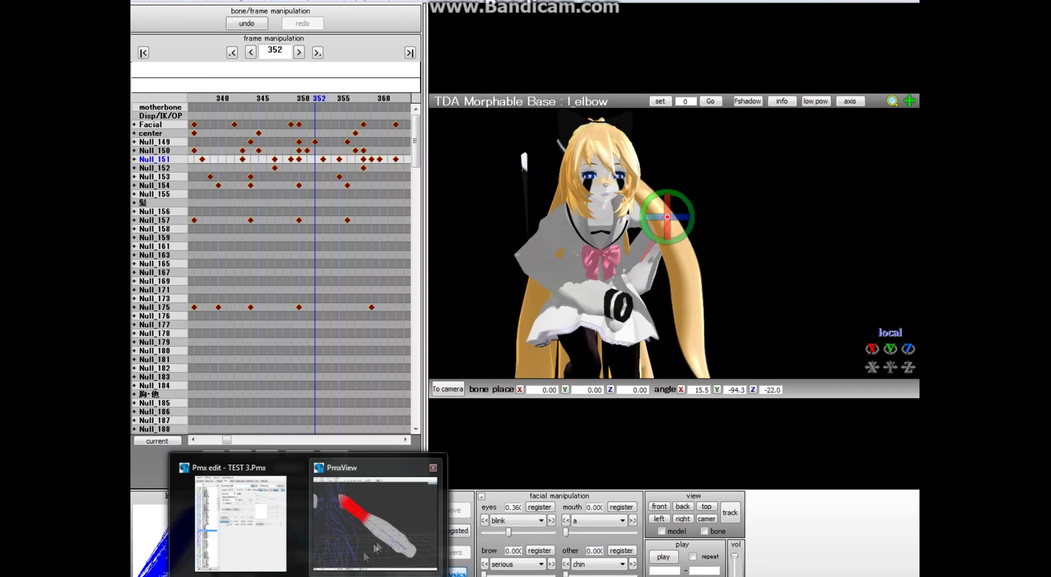
{"action": "left_click", "coordinate": [372, 521]}
{"action": "scroll", "coordinate": [468, 426], "scroll_direction": "up", "scroll_amount": 1}
{"action": "right_click_drag", "start_coordinate": [467, 425], "coordinate": [466, 419]}
{"action": "left_click", "coordinate": [593, 282], "text": "shift"}
{"action": "right_click_drag", "start_coordinate": [565, 392], "coordinate": [541, 400]}
{"action": "left_click", "coordinate": [253, 57]}
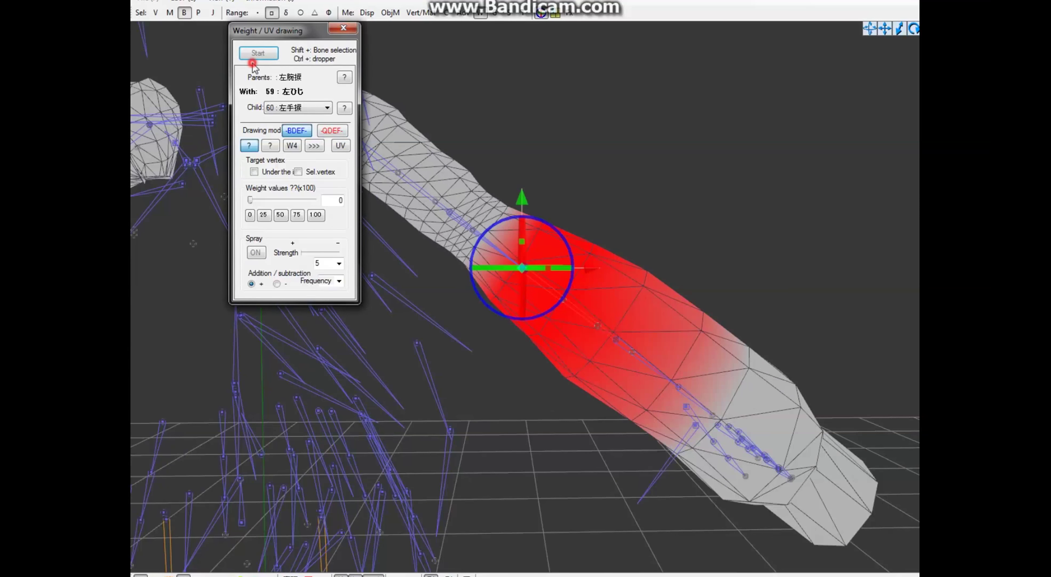
{"action": "left_click", "coordinate": [316, 215]}
{"action": "right_click_drag", "start_coordinate": [575, 254], "coordinate": [554, 269]}
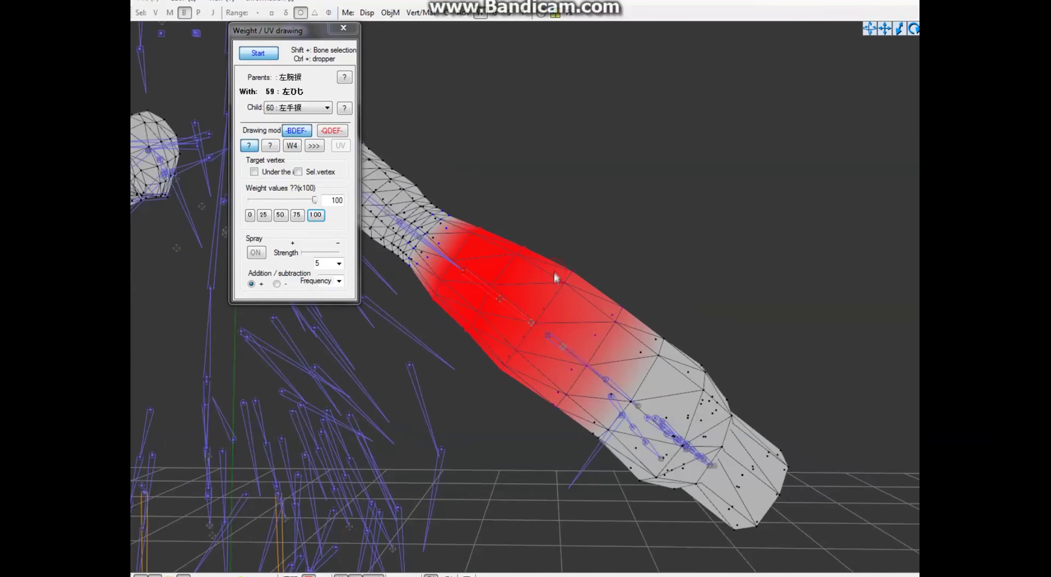
{"action": "mouse_move", "coordinate": [493, 373]}
{"action": "right_mouse_down"}
{"action": "mouse_move", "coordinate": [523, 338]}
{"action": "mouse_move", "coordinate": [562, 322]}
{"action": "right_mouse_up"}
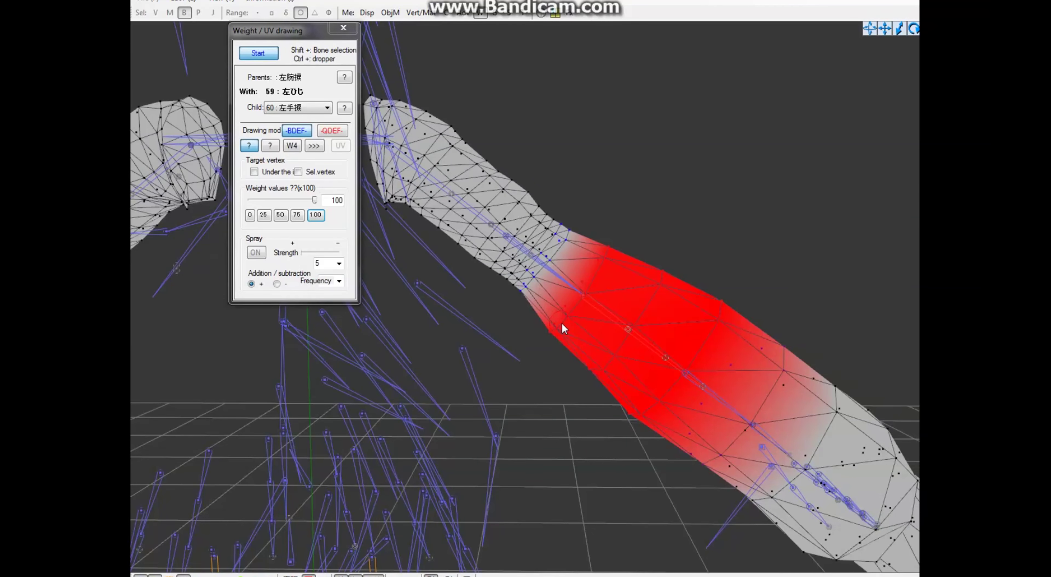
{"action": "left_click", "coordinate": [245, 53]}
Step: Paint weight 100 for the 左腕 bone over the left sleeve's upper arm, from the shoulder to the elbow
{"action": "middle_click_drag", "start_coordinate": [383, 137], "coordinate": [401, 155]}
{"action": "left_click", "coordinate": [406, 159]}
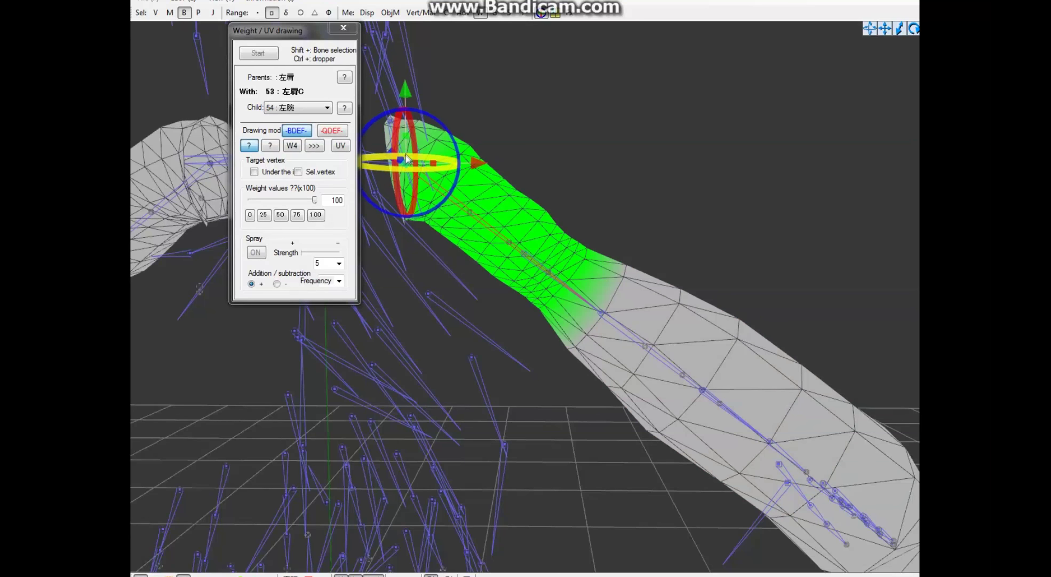
{"action": "left_click", "coordinate": [307, 576]}
{"action": "left_click", "coordinate": [600, 326]}
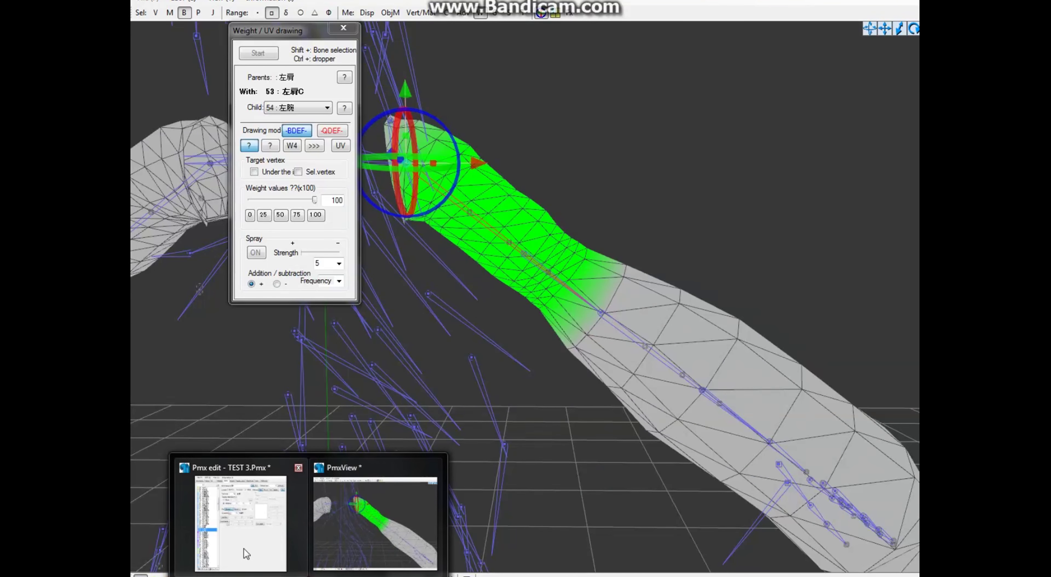
{"action": "left_click", "coordinate": [252, 554]}
{"action": "left_click", "coordinate": [279, 323]}
{"action": "left_click", "coordinate": [254, 52]}
{"action": "right_click_drag", "start_coordinate": [426, 204], "coordinate": [434, 209]}
{"action": "right_click_drag", "start_coordinate": [542, 218], "coordinate": [554, 285]}
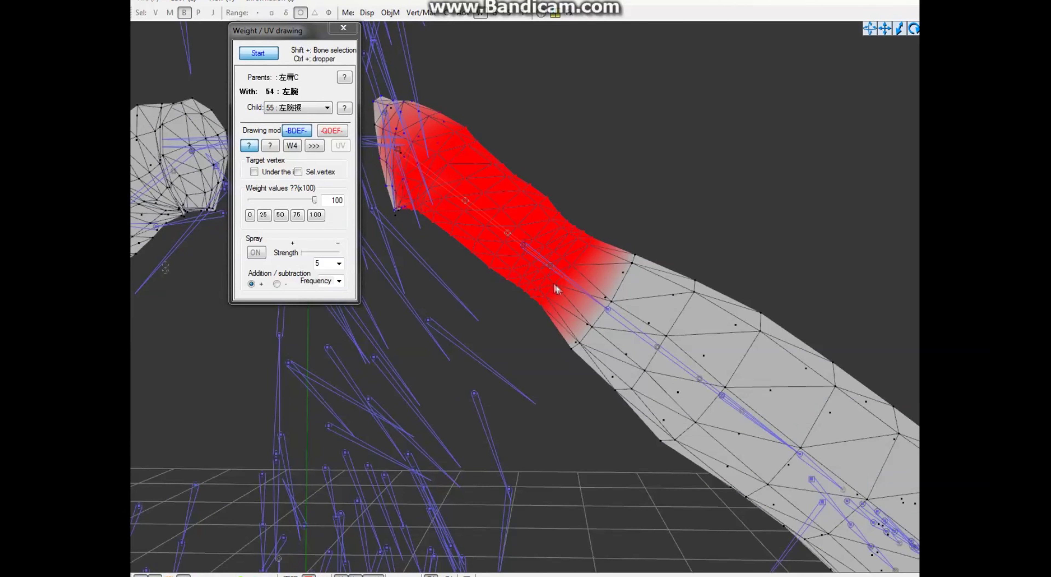
{"action": "mouse_move", "coordinate": [483, 223]}
{"action": "right_mouse_down"}
{"action": "mouse_move", "coordinate": [558, 299]}
{"action": "mouse_move", "coordinate": [580, 251]}
{"action": "right_mouse_up"}
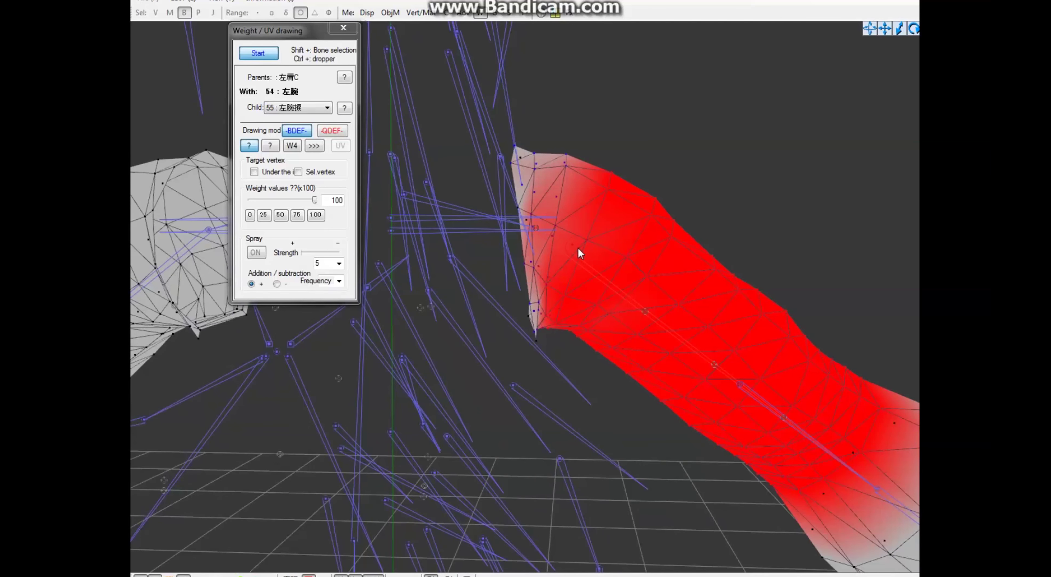
{"action": "left_click", "coordinate": [257, 57]}
Step: Switch to MikuMikuDance and replace the TDA Morphable Base model with the reworked TEST 3.Pmx
{"action": "left_click", "coordinate": [241, 540]}
{"action": "left_click", "coordinate": [327, 59]}
{"action": "left_click", "coordinate": [346, 118]}
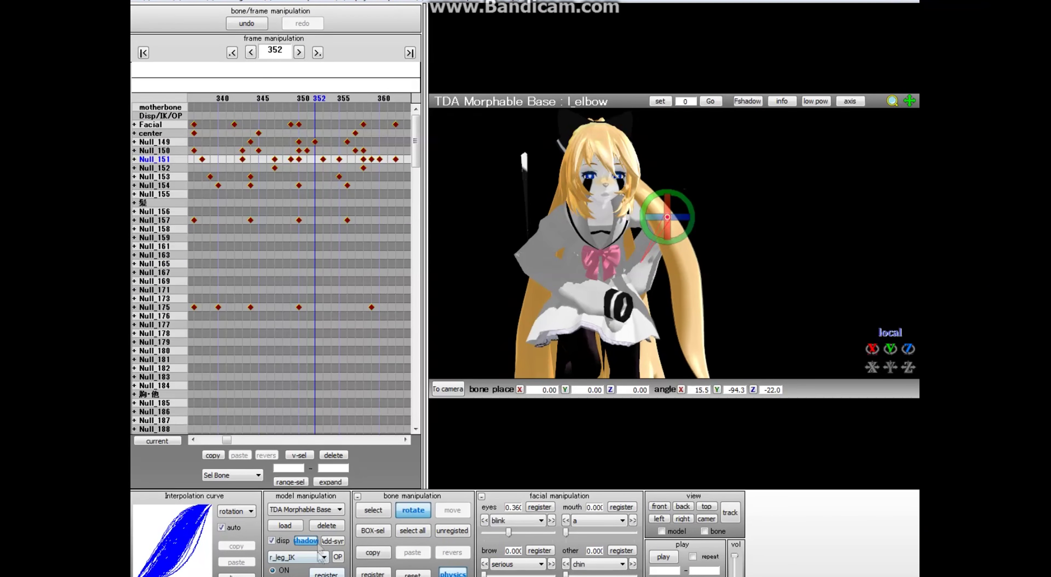
{"action": "left_click", "coordinate": [326, 525]}
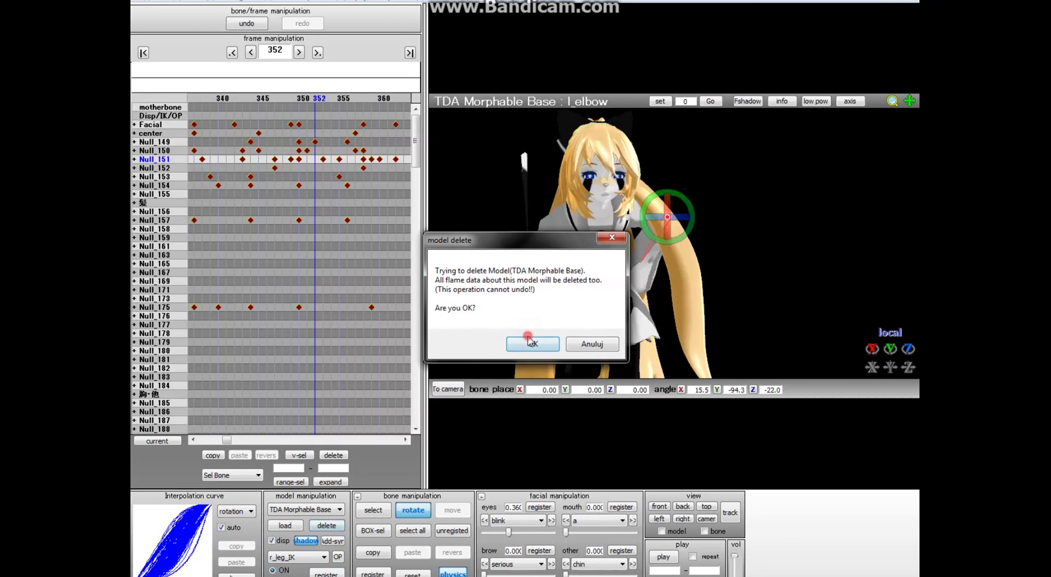
{"action": "left_click", "coordinate": [530, 342]}
{"action": "mouse_move", "coordinate": [229, 574]}
{"action": "left_click", "coordinate": [223, 522]}
{"action": "left_click_drag", "start_coordinate": [246, 382], "coordinate": [582, 343]}
Step: Load the dance motion data onto the reloaded model, accept the model mismatch, and go to frame 352
{"action": "left_click", "coordinate": [144, 1]}
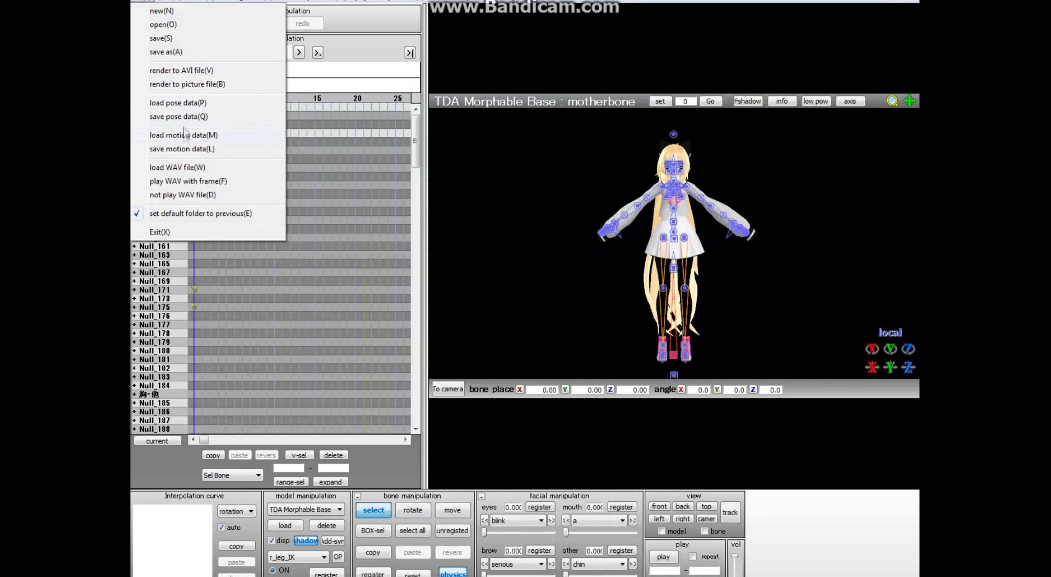
{"action": "left_click", "coordinate": [211, 137]}
{"action": "double_click", "coordinate": [287, 74]}
{"action": "left_click", "coordinate": [547, 334]}
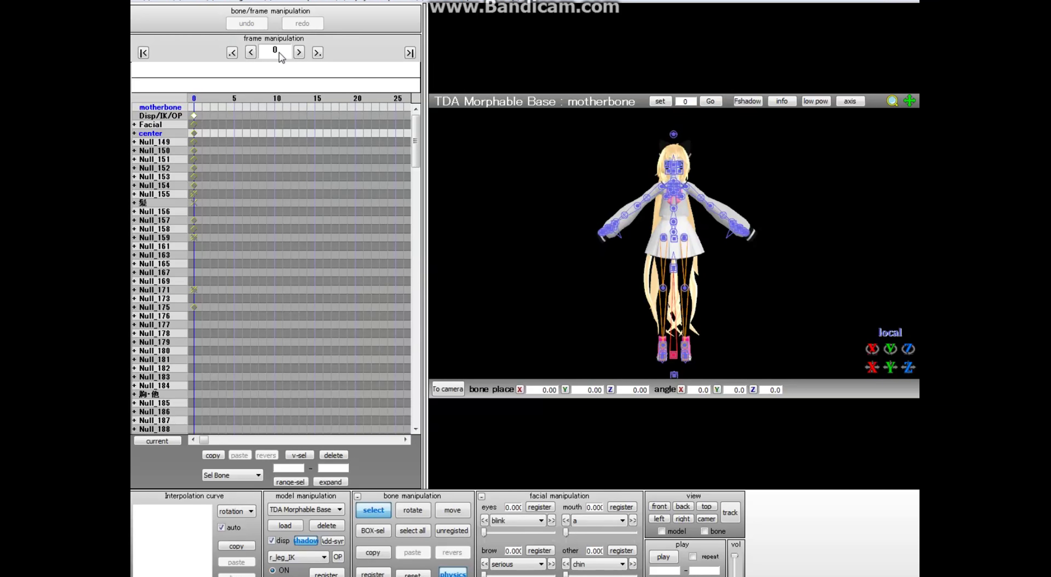
{"action": "type", "text": "352"}
{"action": "key", "text": "Return"}
Step: Rotate the left arm bone outwards at frame 352 to check how the sleeve and the stray piece follow
{"action": "scroll", "coordinate": [732, 199], "scroll_direction": "up", "scroll_amount": 5}
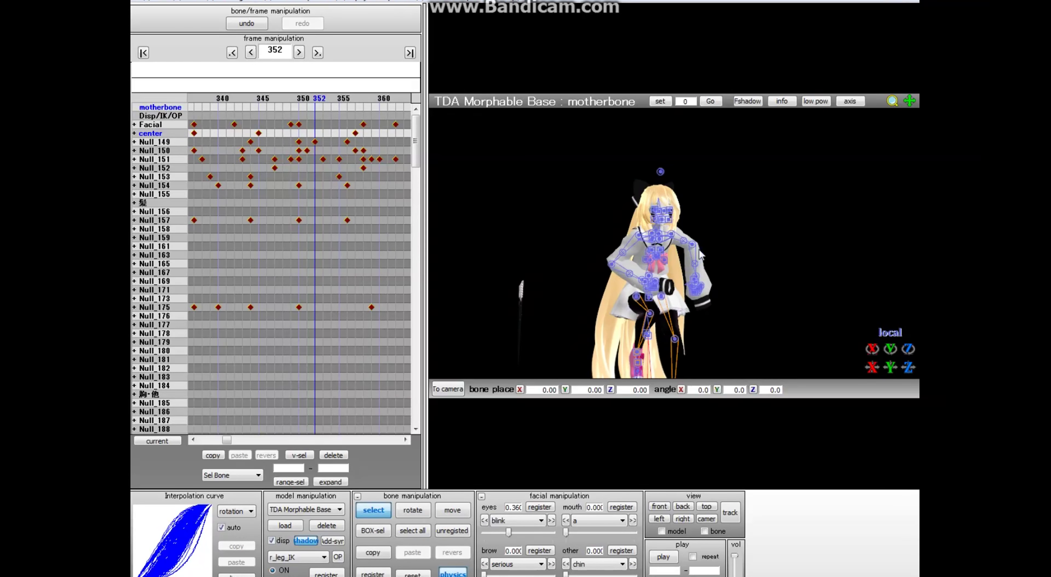
{"action": "left_click", "coordinate": [668, 225]}
{"action": "left_click", "coordinate": [424, 508]}
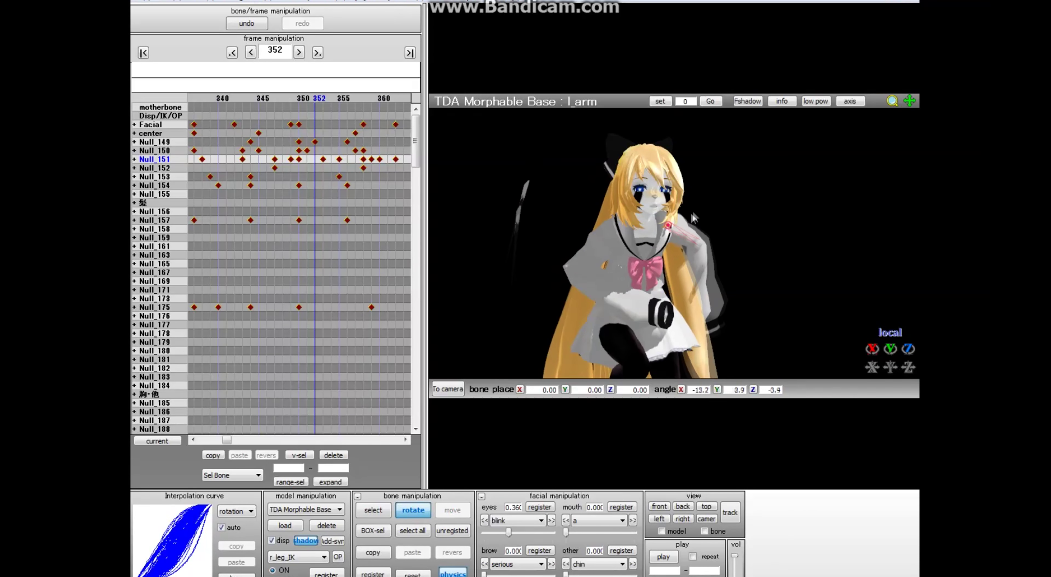
{"action": "left_click_drag", "start_coordinate": [670, 226], "coordinate": [707, 247]}
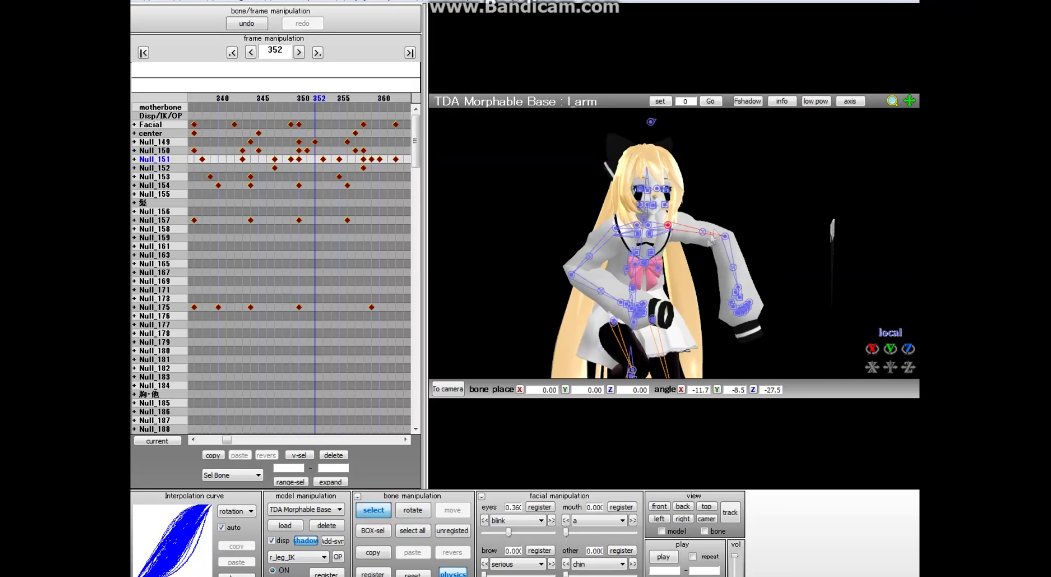
{"action": "key", "text": "x"}
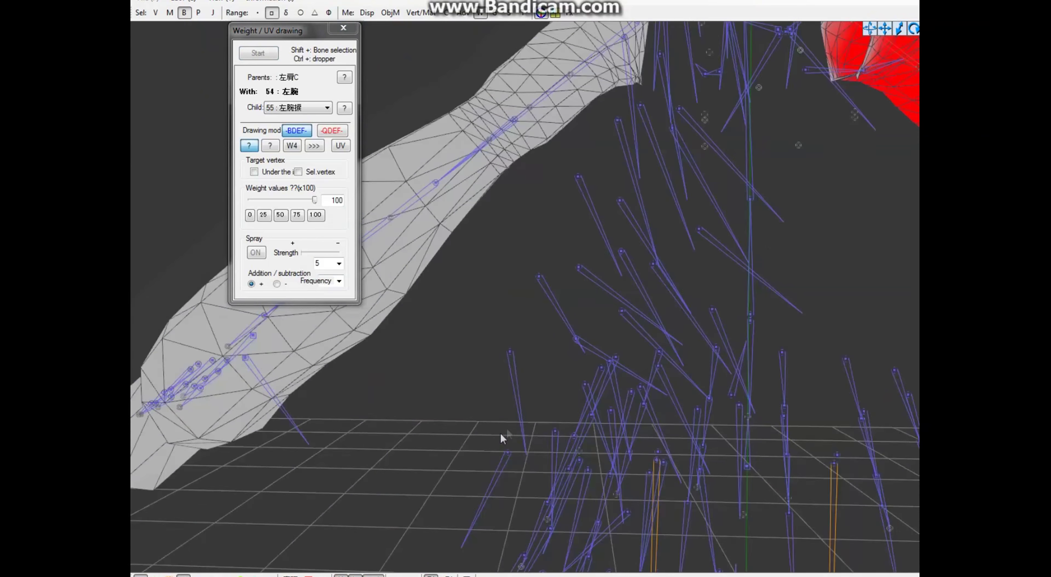
Step: Switch to PmxView and inspect the sleeve weights of the arm bones on both sides, including 左手首 and 右肩C
{"action": "scroll", "coordinate": [500, 434], "scroll_direction": "down", "scroll_amount": 5}
{"action": "right_click_drag", "start_coordinate": [500, 418], "coordinate": [600, 300]}
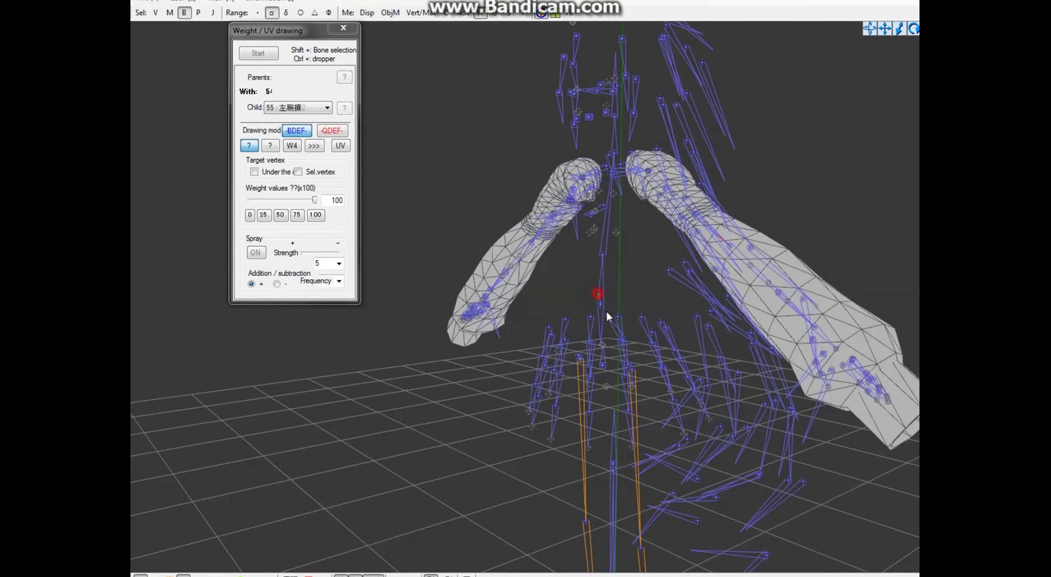
{"action": "scroll", "coordinate": [402, 404], "scroll_direction": "down", "scroll_amount": 3}
{"action": "right_click_drag", "start_coordinate": [384, 408], "coordinate": [411, 402]}
{"action": "right_click_drag", "start_coordinate": [446, 193], "coordinate": [616, 306]}
{"action": "right_click_drag", "start_coordinate": [563, 421], "coordinate": [631, 408]}
{"action": "left_click", "coordinate": [679, 252], "text": "shift"}
{"action": "right_click_drag", "start_coordinate": [700, 267], "coordinate": [725, 285]}
{"action": "left_click", "coordinate": [761, 315], "text": "shift"}
{"action": "scroll", "coordinate": [637, 288], "scroll_direction": "up", "scroll_amount": 3}
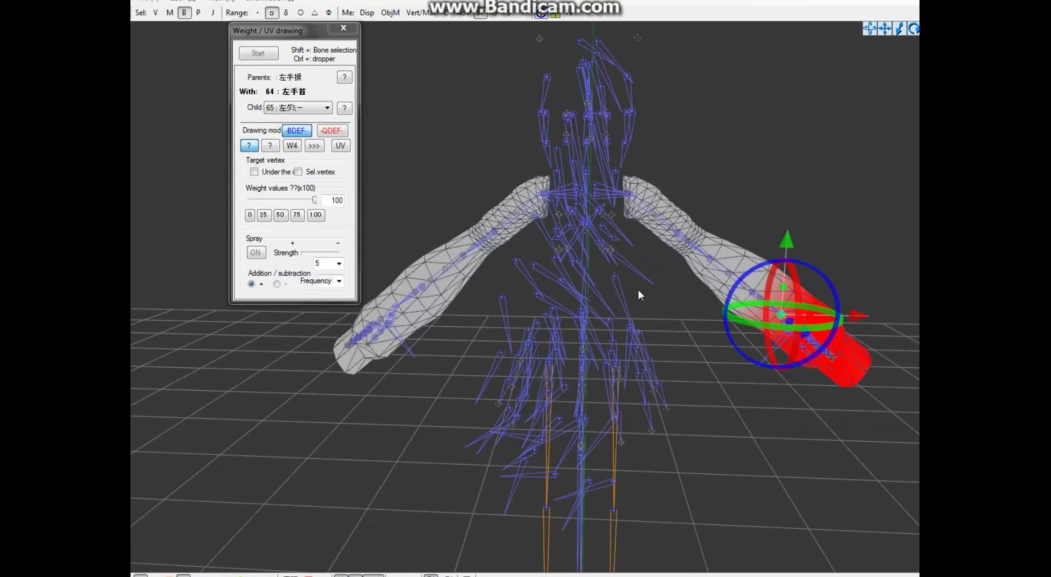
{"action": "left_click", "coordinate": [451, 246], "text": "shift"}
{"action": "left_click", "coordinate": [370, 309], "text": "shift"}
{"action": "left_click", "coordinate": [547, 171], "text": "shift"}
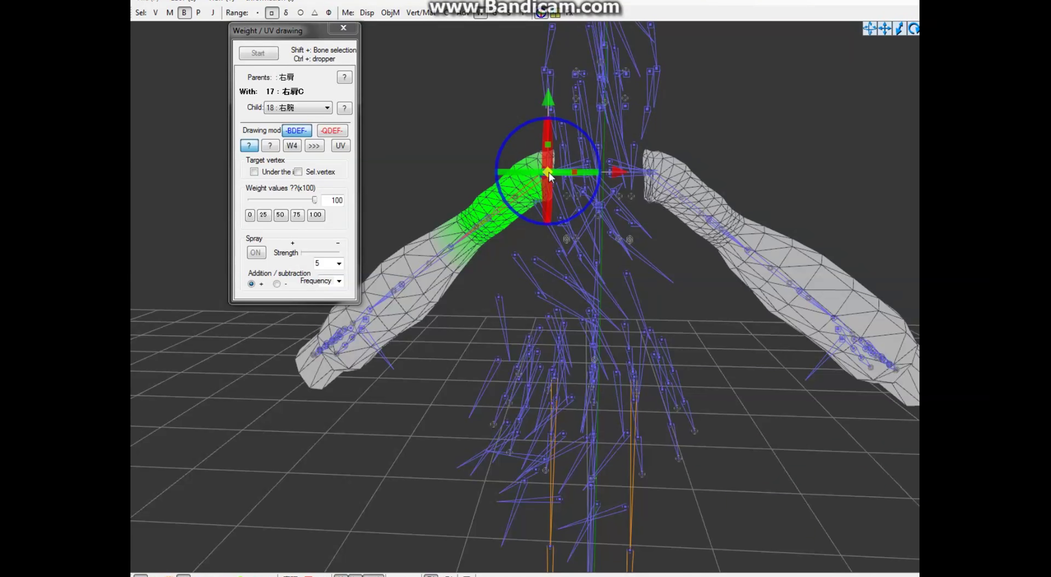
Step: Inspect the sleeve weights of the torso and head bones, including 上半身2, for unwanted influence
{"action": "right_click_drag", "start_coordinate": [639, 288], "coordinate": [620, 291]}
{"action": "scroll", "coordinate": [620, 291], "scroll_direction": "down", "scroll_amount": 1}
{"action": "middle_click_drag", "start_coordinate": [620, 291], "coordinate": [616, 311]}
{"action": "scroll", "coordinate": [616, 312], "scroll_direction": "up", "scroll_amount": 5}
{"action": "left_click", "coordinate": [610, 320], "text": "shift"}
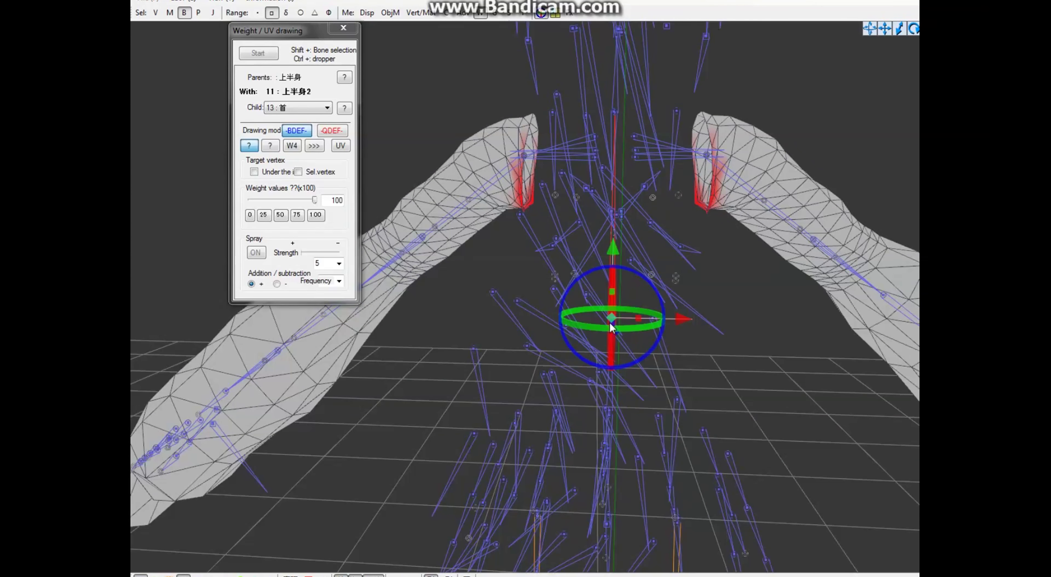
{"action": "right_click_drag", "start_coordinate": [690, 380], "coordinate": [708, 385]}
{"action": "left_click", "coordinate": [669, 261], "text": "shift"}
{"action": "right_click_drag", "start_coordinate": [669, 258], "coordinate": [649, 249]}
{"action": "left_click", "coordinate": [588, 115], "text": "shift"}
{"action": "right_click_drag", "start_coordinate": [663, 362], "coordinate": [674, 394]}
{"action": "left_click", "coordinate": [591, 397], "text": "shift"}
{"action": "right_click_drag", "start_coordinate": [594, 413], "coordinate": [719, 333]}
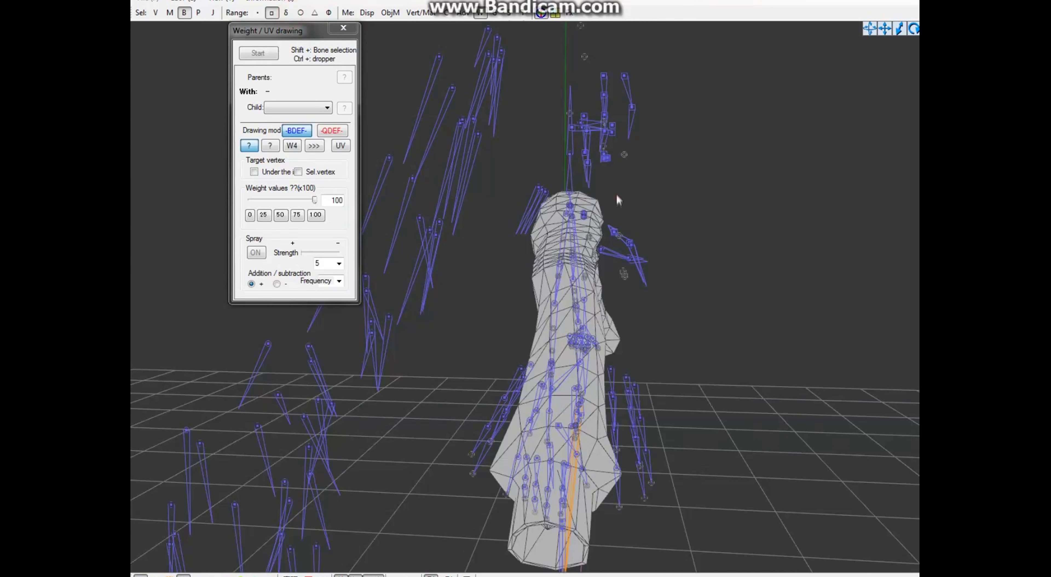
Step: Display the rigid bodies, then select the chest bones in front of the torso and delete them
{"action": "left_click_drag", "start_coordinate": [282, 31], "coordinate": [226, 113]}
{"action": "left_click", "coordinate": [285, 12]}
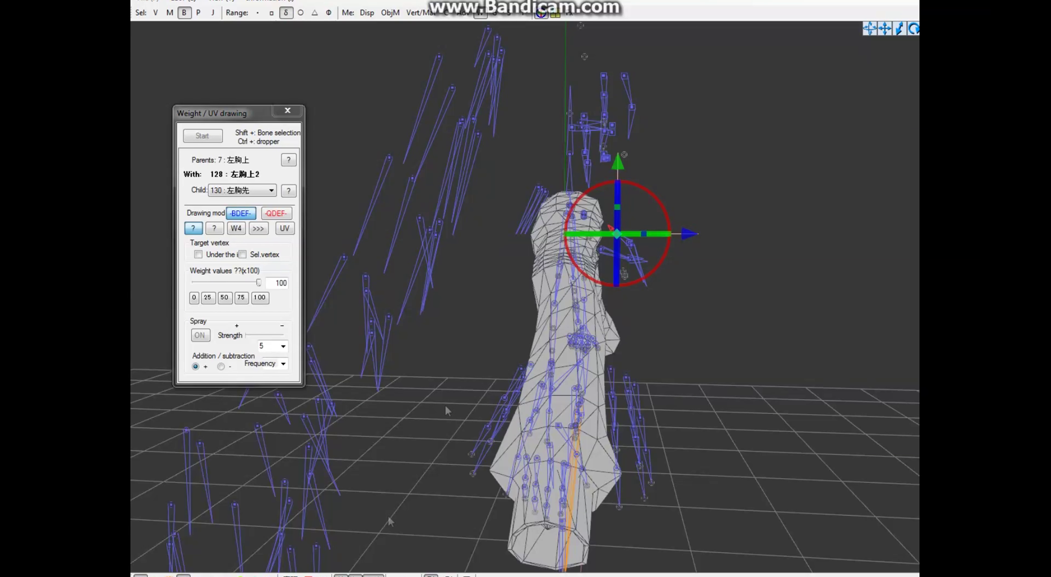
{"action": "left_click", "coordinate": [700, 302]}
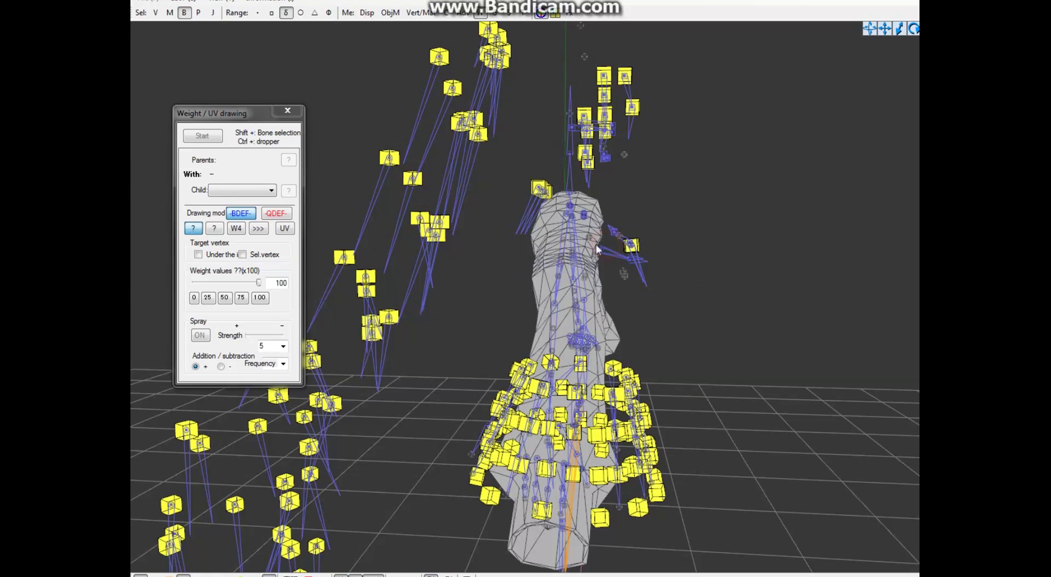
{"action": "left_click_drag", "start_coordinate": [627, 266], "coordinate": [608, 245]}
{"action": "key", "text": "Delete"}
{"action": "left_click", "coordinate": [542, 330]}
{"action": "left_click", "coordinate": [495, 315]}
Step: Try to delete the おっぱい調整 bone in front of the chest
{"action": "right_click_drag", "start_coordinate": [503, 298], "coordinate": [570, 276]}
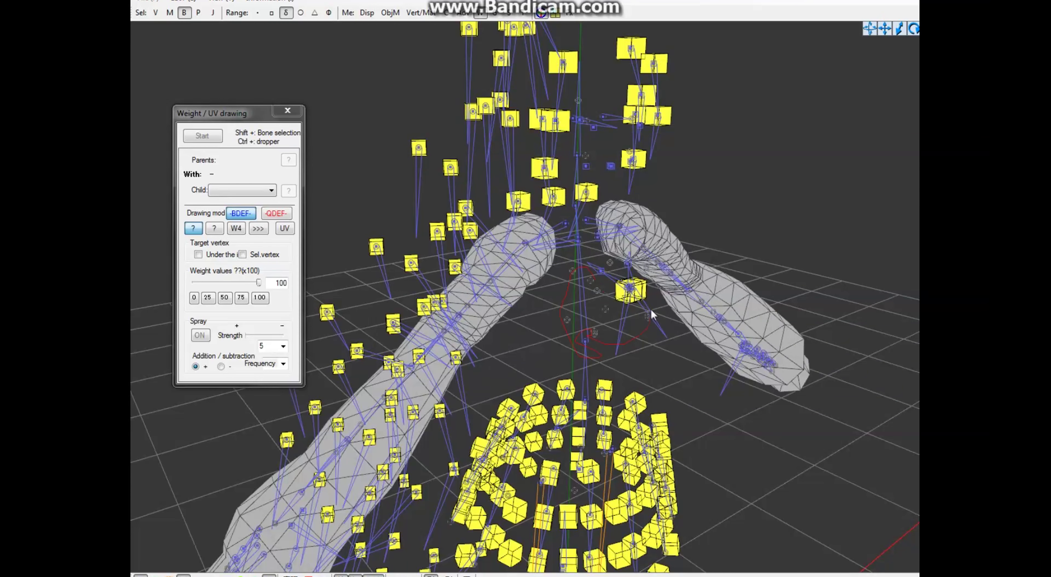
{"action": "left_click", "coordinate": [614, 289]}
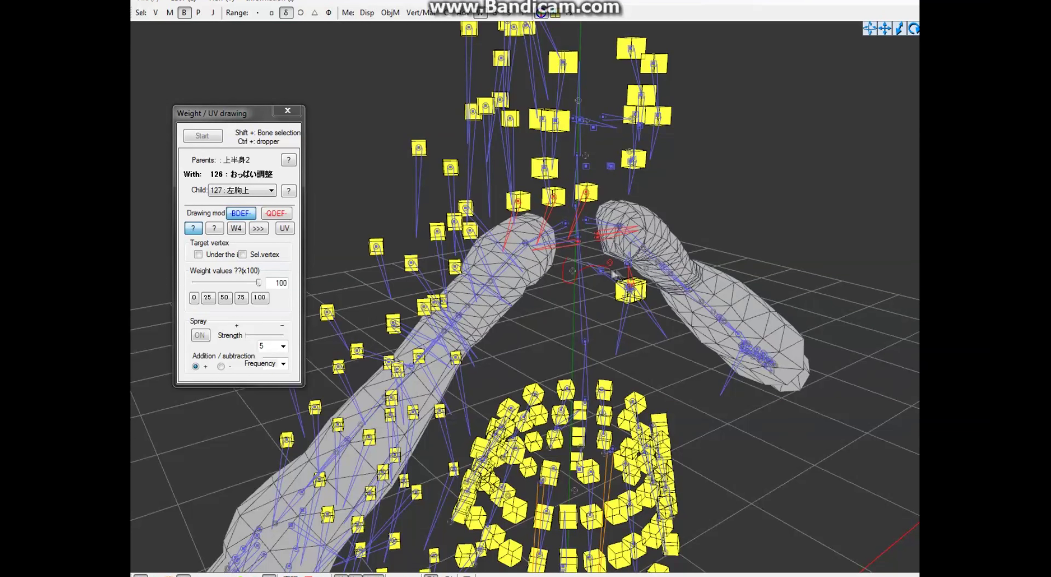
{"action": "key", "text": "Delete"}
{"action": "left_click", "coordinate": [585, 328]}
{"action": "right_click_drag", "start_coordinate": [584, 327], "coordinate": [658, 298]}
{"action": "left_click", "coordinate": [658, 299]}
Step: Hide the rigid bodies and inspect the sleeve weights of the 左もみあげ1 and 左ひじ bones
{"action": "right_click_drag", "start_coordinate": [590, 350], "coordinate": [763, 392]}
{"action": "left_click", "coordinate": [204, 137]}
{"action": "left_click", "coordinate": [272, 13]}
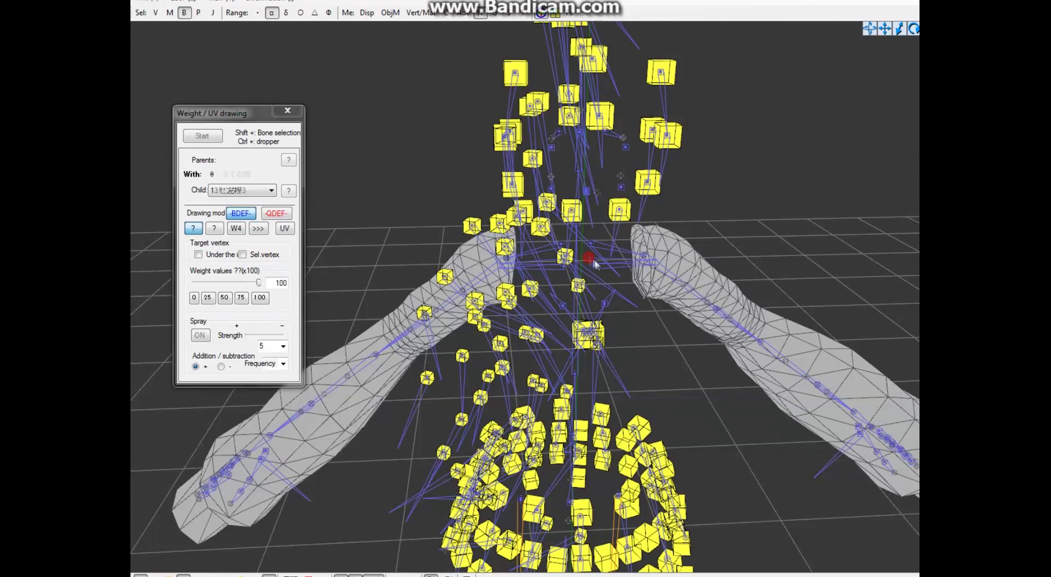
{"action": "right_click_drag", "start_coordinate": [672, 349], "coordinate": [559, 269]}
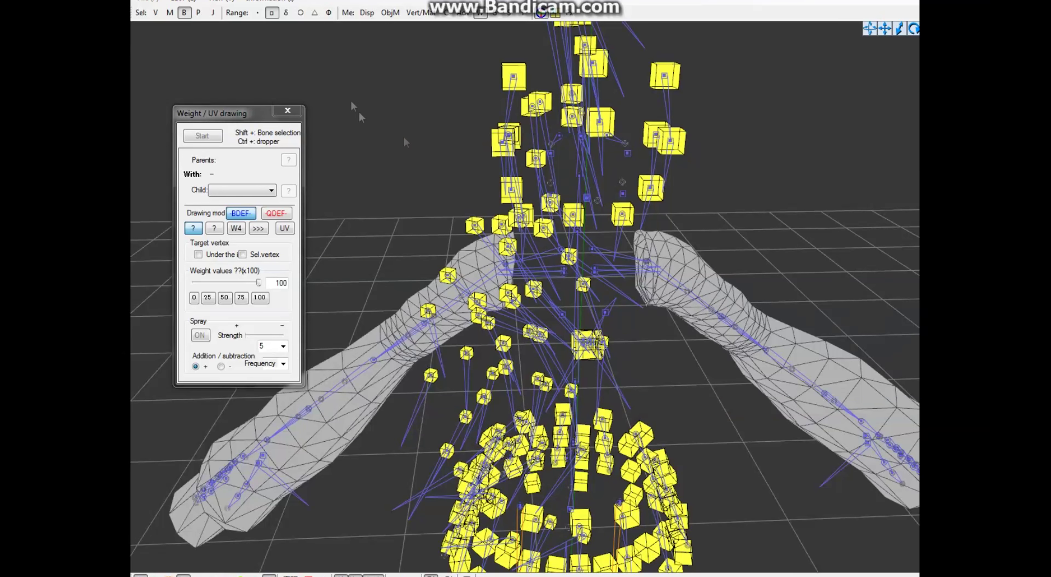
{"action": "left_click", "coordinate": [270, 575]}
{"action": "right_click_drag", "start_coordinate": [517, 427], "coordinate": [608, 164]}
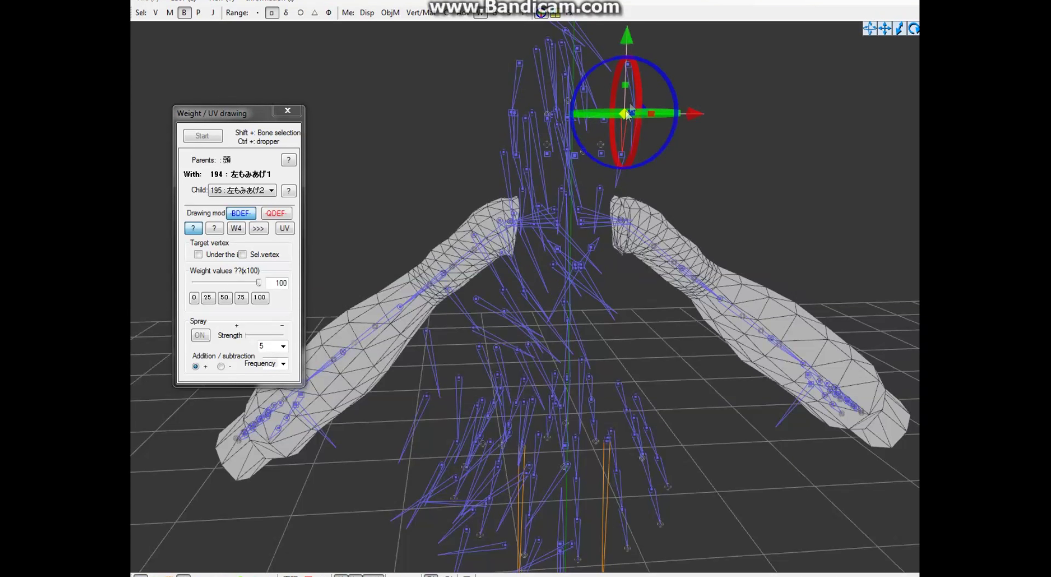
{"action": "scroll", "coordinate": [633, 415], "scroll_direction": "up", "scroll_amount": 2}
{"action": "middle_click_drag", "start_coordinate": [634, 413], "coordinate": [473, 429]}
{"action": "left_click", "coordinate": [611, 335], "text": "shift"}
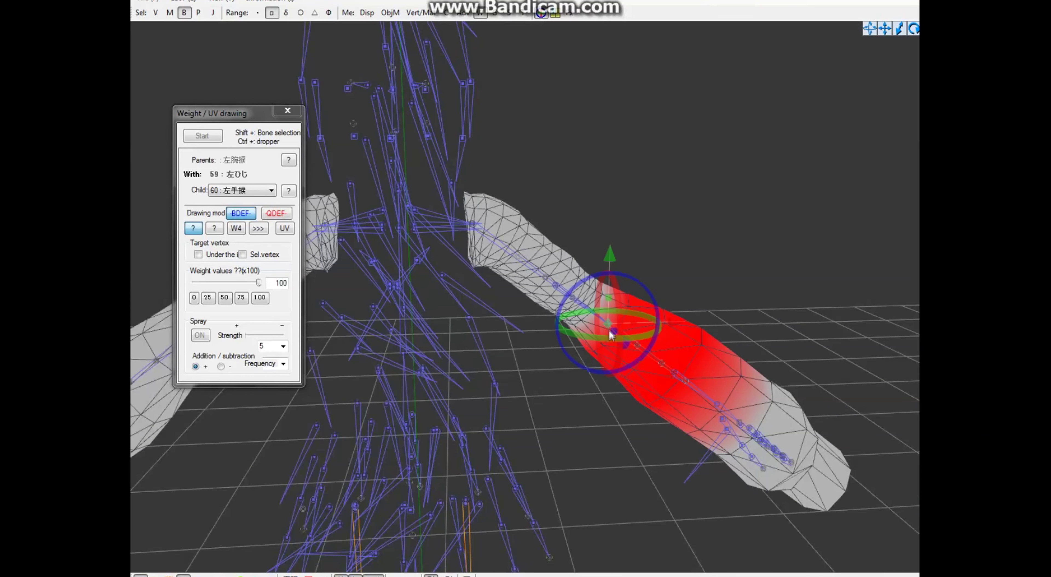
{"action": "scroll", "coordinate": [551, 416], "scroll_direction": "up", "scroll_amount": 5}
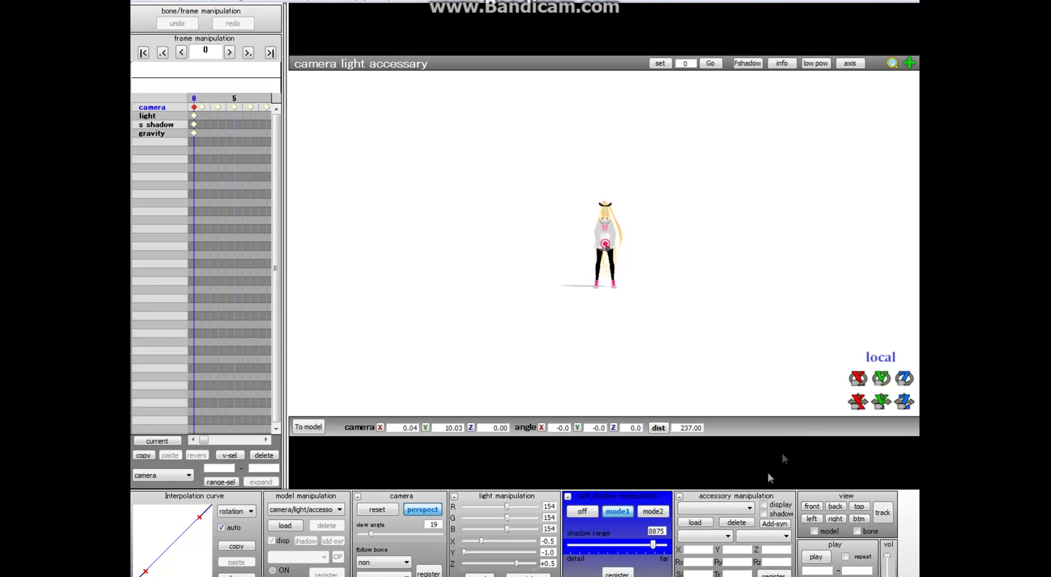
Step: Play the dance motion in MikuMikuDance from frame 0 to review the character
{"action": "left_click", "coordinate": [816, 558]}
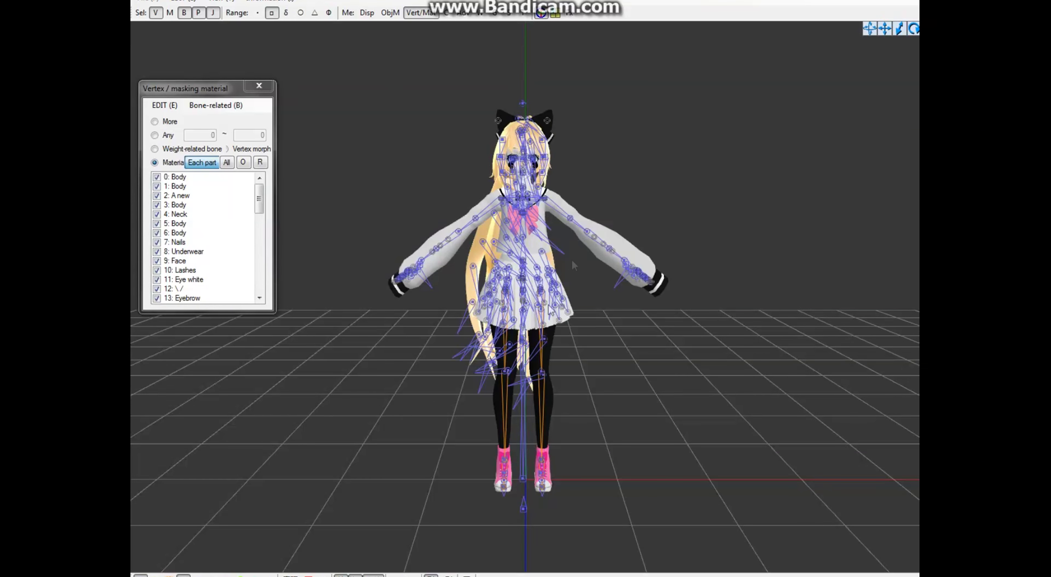
Step: Select the whole character in PmxView with all its bones and move it sideways along the X axis
{"action": "left_click_drag", "start_coordinate": [260, 205], "coordinate": [260, 296]}
{"action": "left_click", "coordinate": [339, 54]}
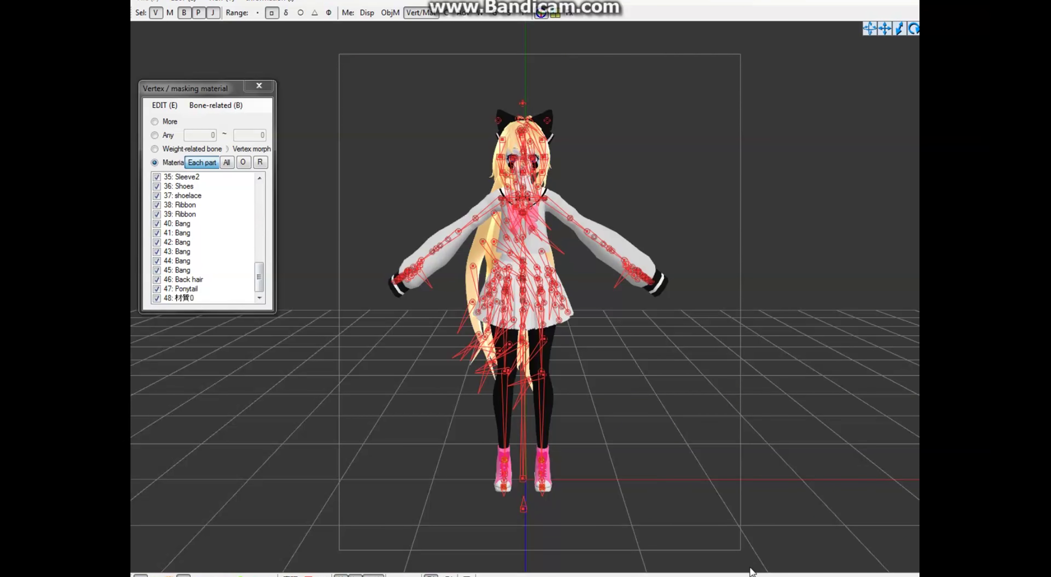
{"action": "right_click_drag", "start_coordinate": [572, 431], "coordinate": [538, 181]}
{"action": "left_click_drag", "start_coordinate": [529, 168], "coordinate": [533, 156]}
{"action": "right_click_drag", "start_coordinate": [614, 173], "coordinate": [597, 241]}
{"action": "left_click_drag", "start_coordinate": [632, 71], "coordinate": [631, 64]}
{"action": "right_click_drag", "start_coordinate": [518, 192], "coordinate": [562, 197]}
{"action": "scroll", "coordinate": [567, 200], "scroll_direction": "down", "scroll_amount": 3}
{"action": "middle_click_drag", "start_coordinate": [572, 202], "coordinate": [622, 263]}
{"action": "right_click_drag", "start_coordinate": [622, 263], "coordinate": [626, 279]}
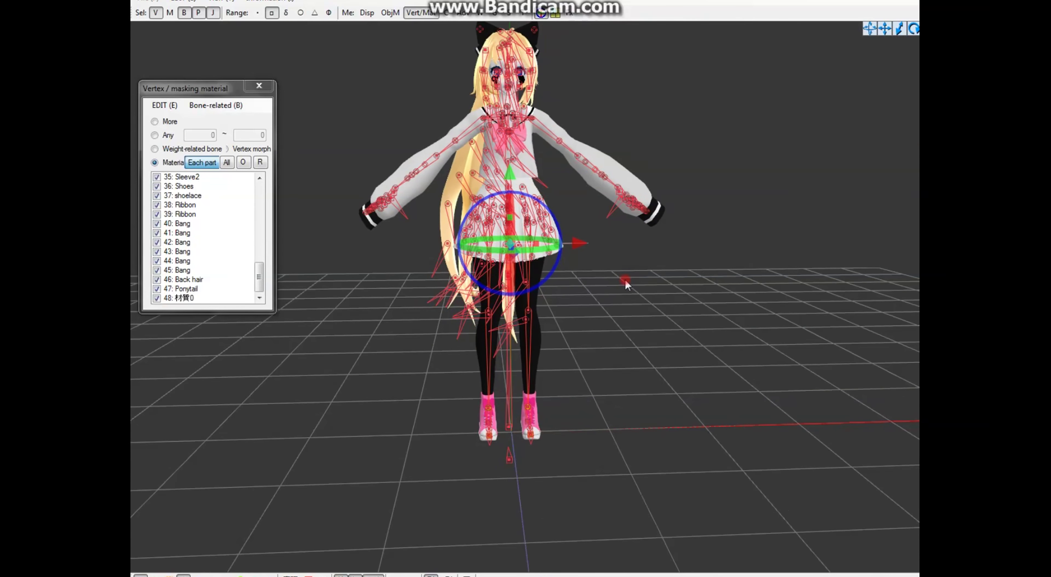
{"action": "left_click", "coordinate": [625, 279]}
{"action": "scroll", "coordinate": [625, 280], "scroll_direction": "down", "scroll_amount": 1}
{"action": "left_click_drag", "start_coordinate": [317, 36], "coordinate": [812, 566]}
{"action": "middle_click_drag", "start_coordinate": [593, 212], "coordinate": [605, 277]}
{"action": "scroll", "coordinate": [604, 282], "scroll_direction": "down", "scroll_amount": 1}
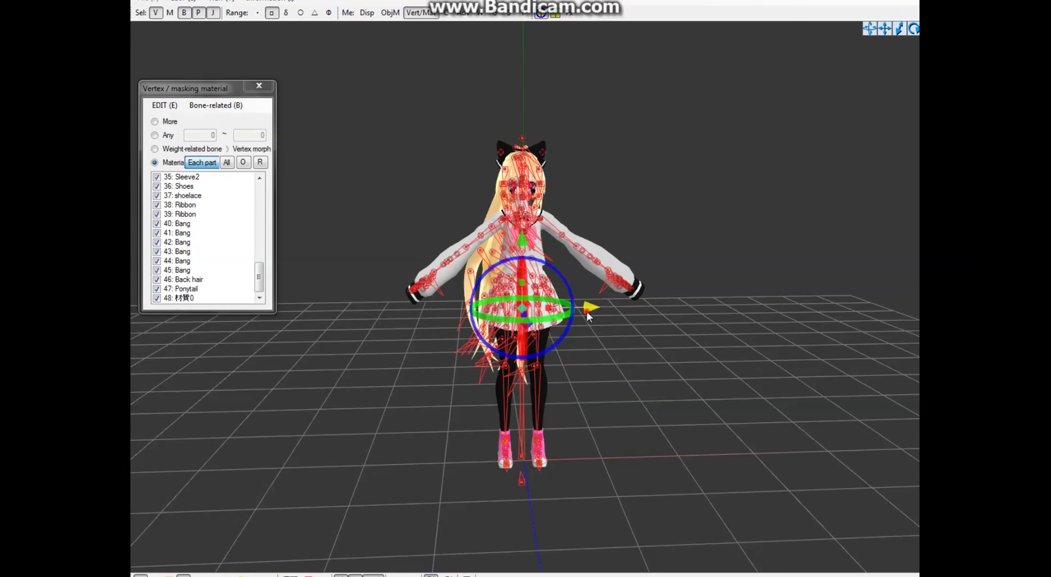
{"action": "left_click_drag", "start_coordinate": [589, 310], "coordinate": [495, 309]}
Step: Append the choker accessory model from its folder to the open character in the Pmx editor
{"action": "mouse_move", "coordinate": [228, 574]}
{"action": "left_click", "coordinate": [226, 521]}
{"action": "left_click_drag", "start_coordinate": [242, 262], "coordinate": [304, 84]}
{"action": "left_click", "coordinate": [162, 36]}
{"action": "left_click", "coordinate": [279, 129]}
{"action": "left_click", "coordinate": [586, 202]}
Step: Select the extra objects imported with the choker beside the character and delete them, confirming both deletions
{"action": "left_click_drag", "start_coordinate": [547, 221], "coordinate": [494, 189]}
{"action": "right_click_drag", "start_coordinate": [408, 335], "coordinate": [507, 356]}
{"action": "middle_click_drag", "start_coordinate": [508, 357], "coordinate": [515, 414]}
{"action": "scroll", "coordinate": [495, 341], "scroll_direction": "up", "scroll_amount": 4}
{"action": "key", "text": "Delete"}
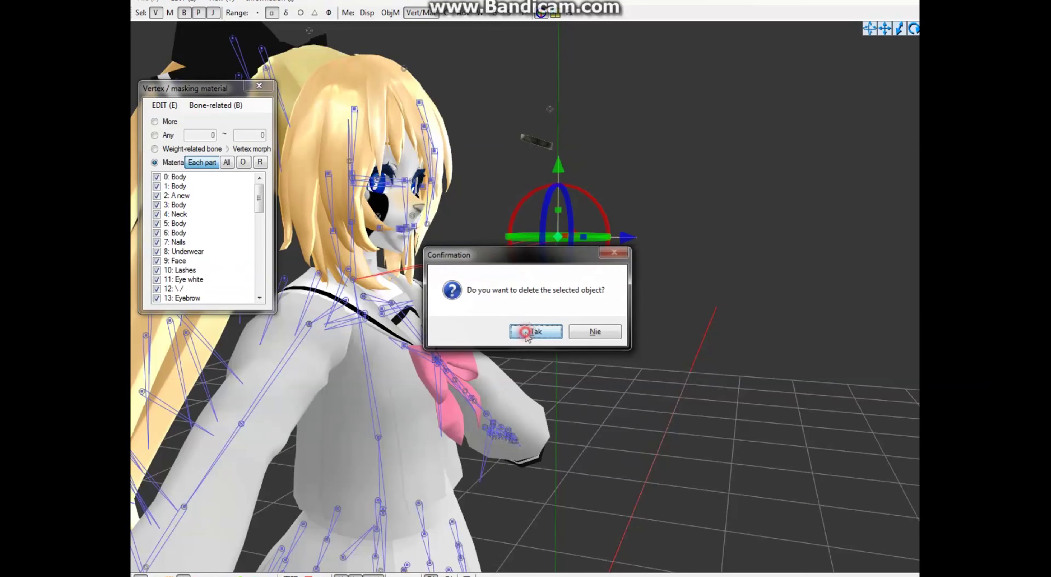
{"action": "left_click", "coordinate": [528, 334]}
{"action": "scroll", "coordinate": [604, 163], "scroll_direction": "down", "scroll_amount": 1}
{"action": "left_click_drag", "start_coordinate": [593, 97], "coordinate": [513, 189]}
{"action": "key", "text": "Delete"}
{"action": "left_click", "coordinate": [529, 334]}
Step: Select the whole character and move it back along the X axis to the origin
{"action": "left_click", "coordinate": [255, 575]}
{"action": "right_click_drag", "start_coordinate": [543, 327], "coordinate": [558, 339]}
{"action": "left_click_drag", "start_coordinate": [605, 228], "coordinate": [503, 95]}
{"action": "right_click_drag", "start_coordinate": [677, 348], "coordinate": [636, 262]}
{"action": "scroll", "coordinate": [657, 275], "scroll_direction": "down", "scroll_amount": 2}
{"action": "left_click_drag", "start_coordinate": [579, 137], "coordinate": [282, 539]}
{"action": "left_click_drag", "start_coordinate": [493, 343], "coordinate": [670, 347]}
{"action": "middle_click_drag", "start_coordinate": [670, 351], "coordinate": [561, 362]}
Step: Select the choker, hide the physics and bone displays, and move the choker over to the character's neck
{"action": "left_click_drag", "start_coordinate": [657, 134], "coordinate": [712, 222]}
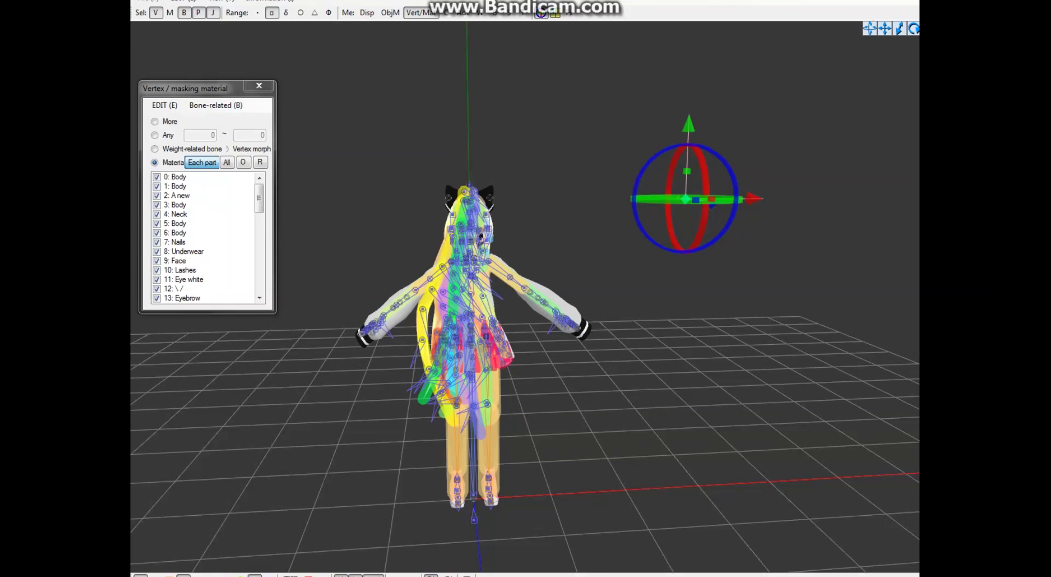
{"action": "left_click", "coordinate": [256, 575]}
{"action": "left_click", "coordinate": [141, 575]}
{"action": "left_click_drag", "start_coordinate": [685, 201], "coordinate": [487, 259]}
{"action": "middle_click_drag", "start_coordinate": [517, 265], "coordinate": [557, 277]}
{"action": "scroll", "coordinate": [557, 278], "scroll_direction": "up", "scroll_amount": 3}
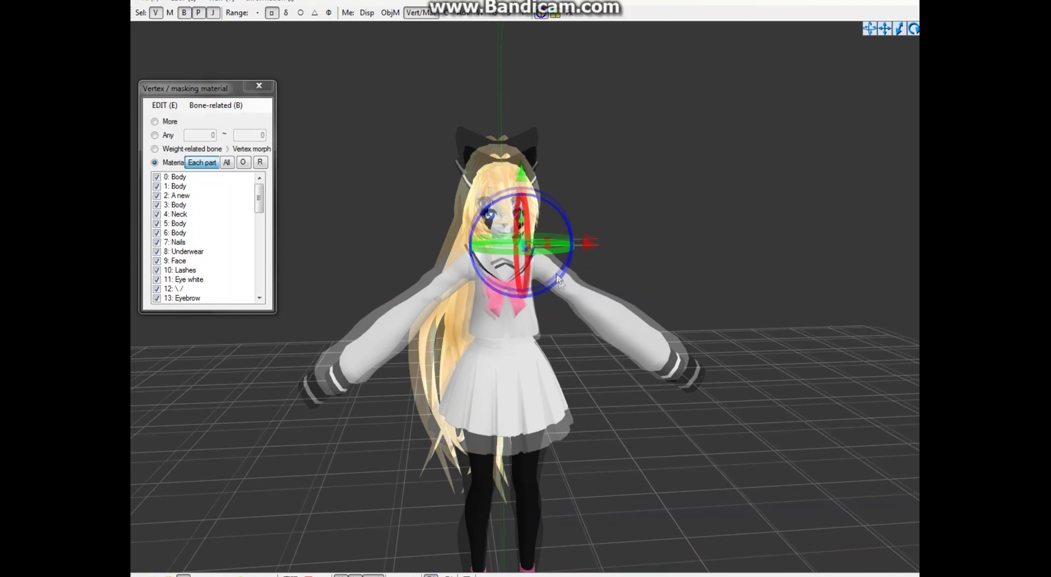
{"action": "scroll", "coordinate": [559, 282], "scroll_direction": "up", "scroll_amount": 5}
Step: Fine-tune the choker's position sideways and in height so it sits around the neck
{"action": "left_click_drag", "start_coordinate": [593, 258], "coordinate": [507, 243]}
{"action": "right_click_drag", "start_coordinate": [508, 243], "coordinate": [567, 320]}
{"action": "left_click_drag", "start_coordinate": [586, 241], "coordinate": [575, 241]}
{"action": "left_click_drag", "start_coordinate": [505, 175], "coordinate": [505, 168]}
{"action": "left_click_drag", "start_coordinate": [576, 235], "coordinate": [570, 234]}
{"action": "right_click_drag", "start_coordinate": [668, 299], "coordinate": [476, 237]}
{"action": "right_click_drag", "start_coordinate": [402, 241], "coordinate": [443, 261]}
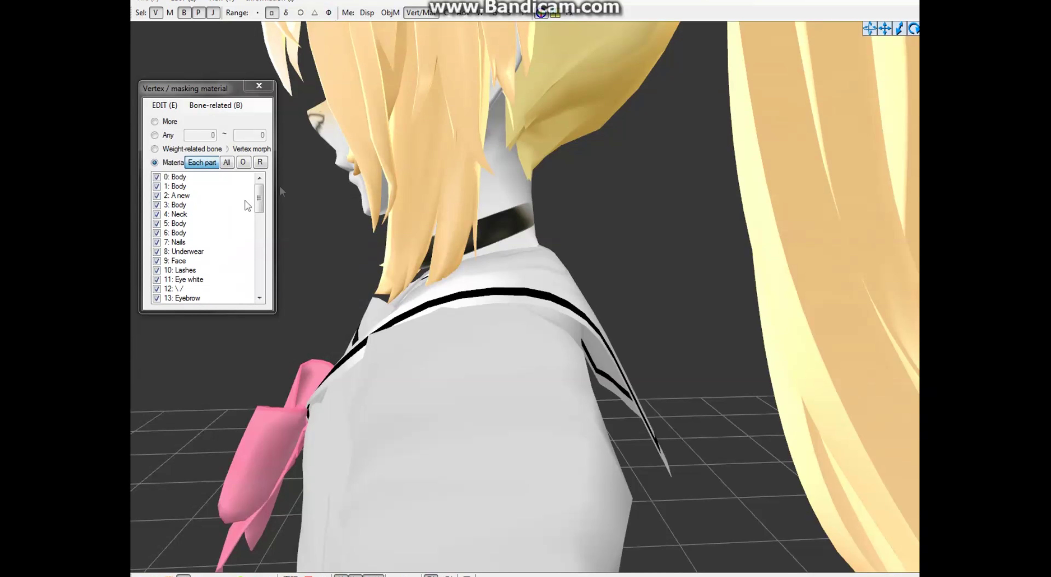
Step: Uncheck every material except 49: 材質1 and select the choker's vertices
{"action": "right_click", "coordinate": [215, 240]}
{"action": "left_click", "coordinate": [239, 259]}
{"action": "left_click_drag", "start_coordinate": [258, 200], "coordinate": [259, 286]}
{"action": "left_click", "coordinate": [197, 299]}
{"action": "left_click_drag", "start_coordinate": [525, 221], "coordinate": [662, 123]}
{"action": "right_click_drag", "start_coordinate": [346, 406], "coordinate": [288, 381]}
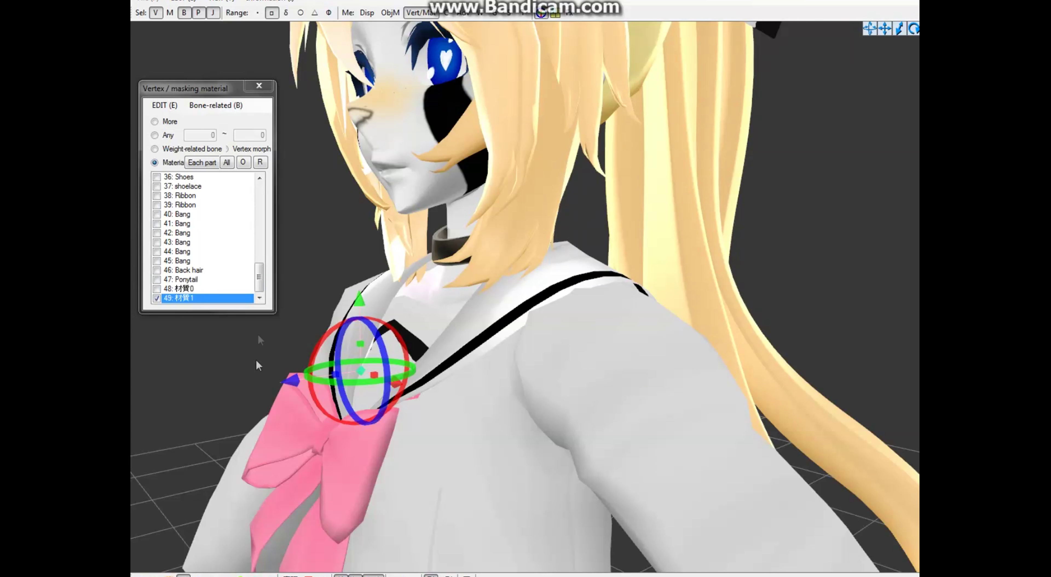
Step: Restrict selection to vertices only, select all of the choker's vertices, and nudge the choker along the Z axis
{"action": "left_click", "coordinate": [212, 13]}
{"action": "left_click", "coordinate": [198, 12]}
{"action": "left_click", "coordinate": [184, 13]}
{"action": "left_click_drag", "start_coordinate": [322, 98], "coordinate": [857, 560]}
{"action": "right_click_drag", "start_coordinate": [825, 509], "coordinate": [726, 437]}
{"action": "left_click_drag", "start_coordinate": [400, 237], "coordinate": [408, 238]}
{"action": "mouse_move", "coordinate": [376, 309]}
{"action": "right_mouse_down"}
{"action": "mouse_move", "coordinate": [427, 313]}
{"action": "mouse_move", "coordinate": [364, 312]}
{"action": "right_mouse_up"}
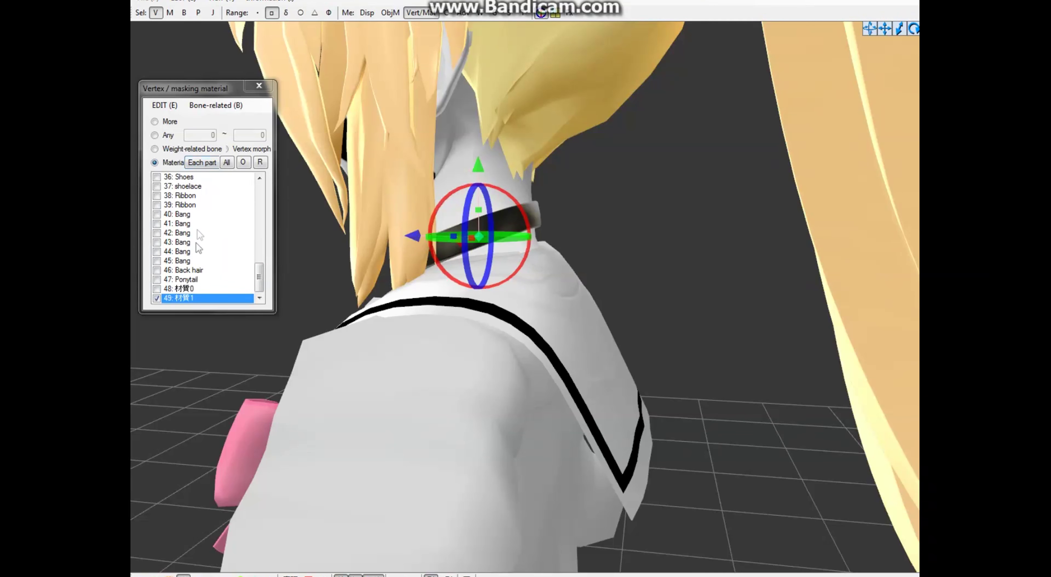
Step: Show every material except the Bang materials 40 to 45 and check the choker's fit around the neck
{"action": "right_click", "coordinate": [195, 268]}
{"action": "left_click", "coordinate": [238, 355]}
{"action": "left_click", "coordinate": [205, 163]}
{"action": "left_click_drag", "start_coordinate": [188, 254], "coordinate": [180, 215]}
{"action": "right_click_drag", "start_coordinate": [363, 227], "coordinate": [440, 235]}
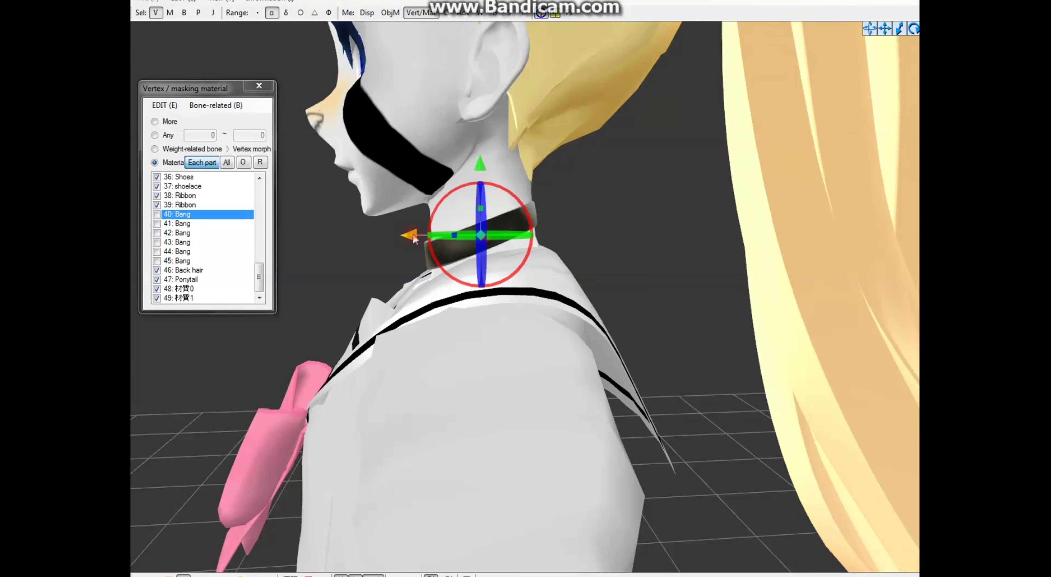
{"action": "right_click_drag", "start_coordinate": [355, 174], "coordinate": [456, 169]}
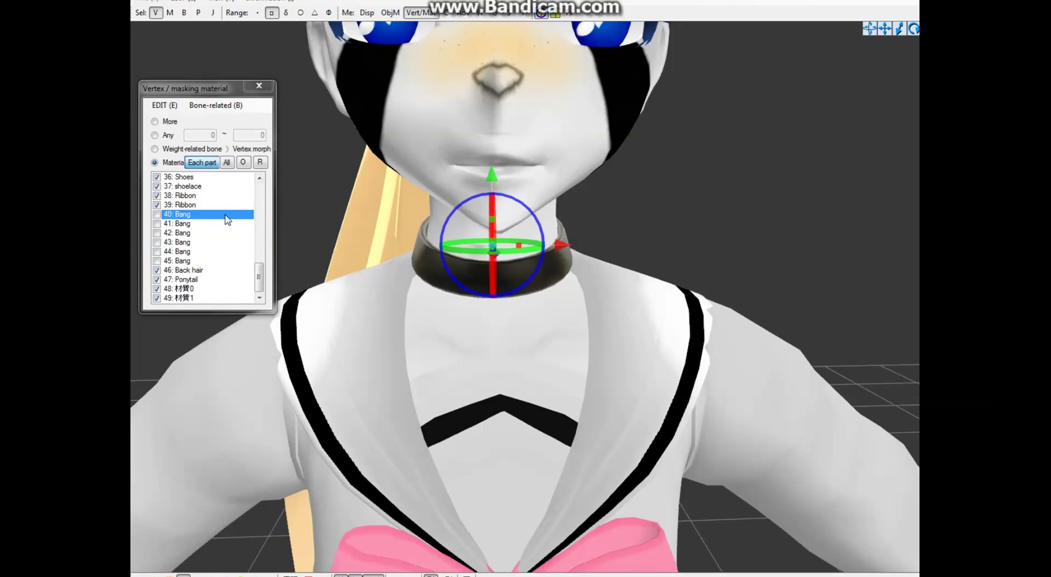
Step: Make all materials visible again, including the bangs, and view the whole character
{"action": "right_click", "coordinate": [216, 231]}
{"action": "left_click", "coordinate": [240, 316]}
{"action": "scroll", "coordinate": [376, 408], "scroll_direction": "down", "scroll_amount": 10}
{"action": "middle_click_drag", "start_coordinate": [377, 409], "coordinate": [379, 317]}
{"action": "scroll", "coordinate": [408, 375], "scroll_direction": "down", "scroll_amount": 5}
{"action": "right_click_drag", "start_coordinate": [412, 383], "coordinate": [372, 384]}
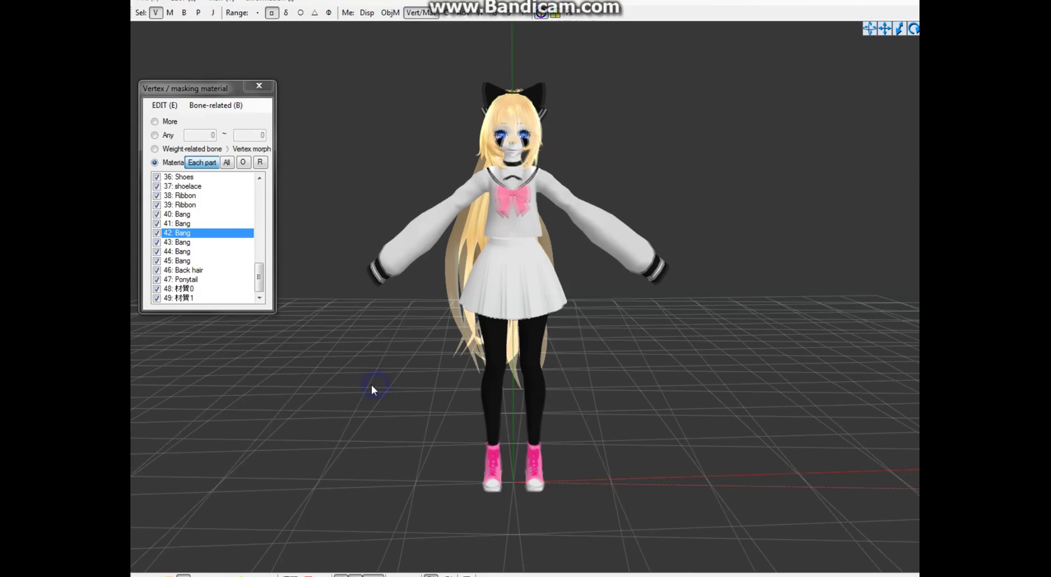
Step: Set the toon of material 49: 材質1 to Toon/toon0.bmp, matching the 38: Ribbon material
{"action": "left_click", "coordinate": [237, 527]}
{"action": "left_click", "coordinate": [408, 75]}
{"action": "left_click_drag", "start_coordinate": [403, 282], "coordinate": [404, 308]}
{"action": "left_click", "coordinate": [351, 367]}
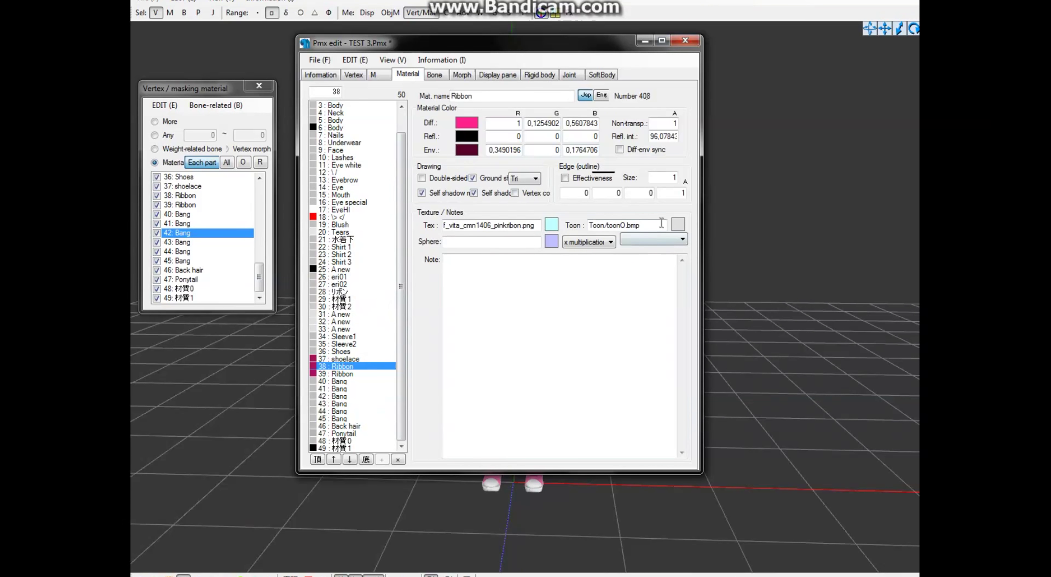
{"action": "left_click", "coordinate": [341, 447]}
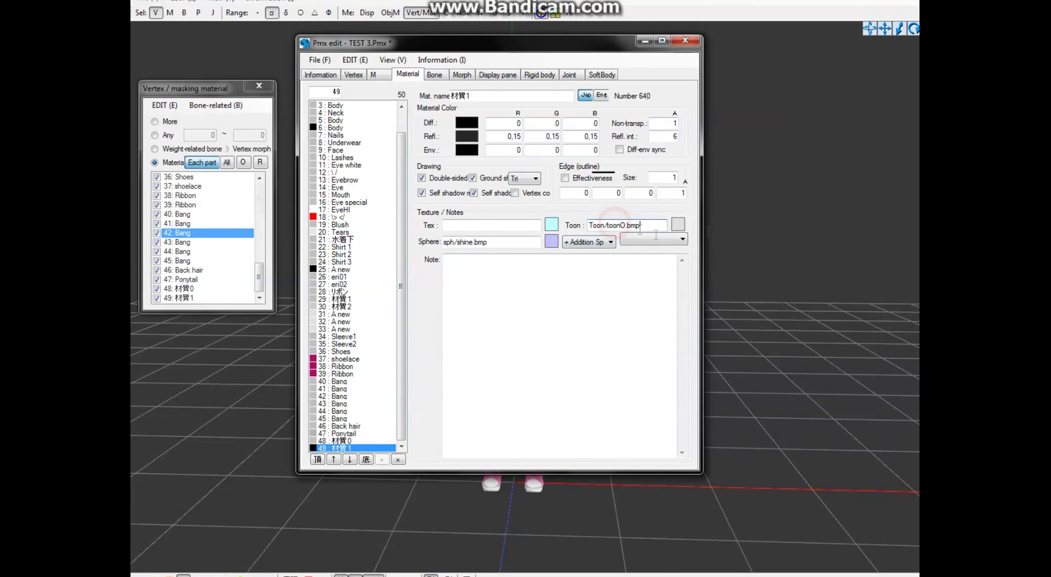
{"action": "left_click", "coordinate": [735, 232]}
Step: Examine the complete character with the choker from several angles, up close and at full length
{"action": "right_click_drag", "start_coordinate": [532, 279], "coordinate": [557, 294]}
{"action": "middle_click_drag", "start_coordinate": [557, 293], "coordinate": [560, 368]}
{"action": "scroll", "coordinate": [560, 348], "scroll_direction": "up", "scroll_amount": 10}
{"action": "right_click_drag", "start_coordinate": [596, 313], "coordinate": [551, 312]}
{"action": "scroll", "coordinate": [550, 311], "scroll_direction": "down", "scroll_amount": 6}
{"action": "middle_click_drag", "start_coordinate": [551, 311], "coordinate": [530, 250]}
{"action": "right_click_drag", "start_coordinate": [529, 250], "coordinate": [549, 310]}
{"action": "middle_click_drag", "start_coordinate": [549, 310], "coordinate": [545, 413]}
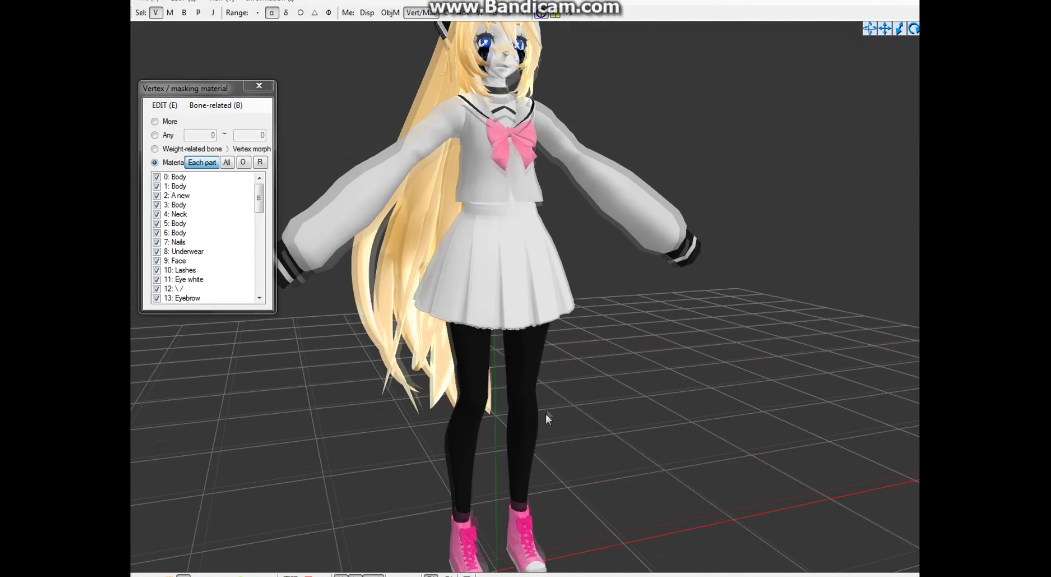
{"action": "scroll", "coordinate": [545, 412], "scroll_direction": "down", "scroll_amount": 5}
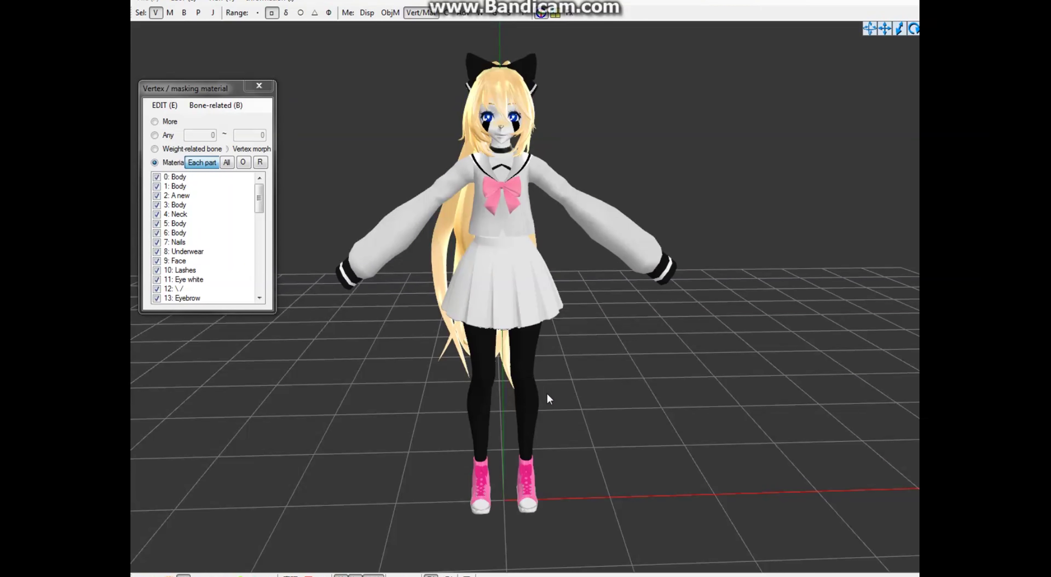